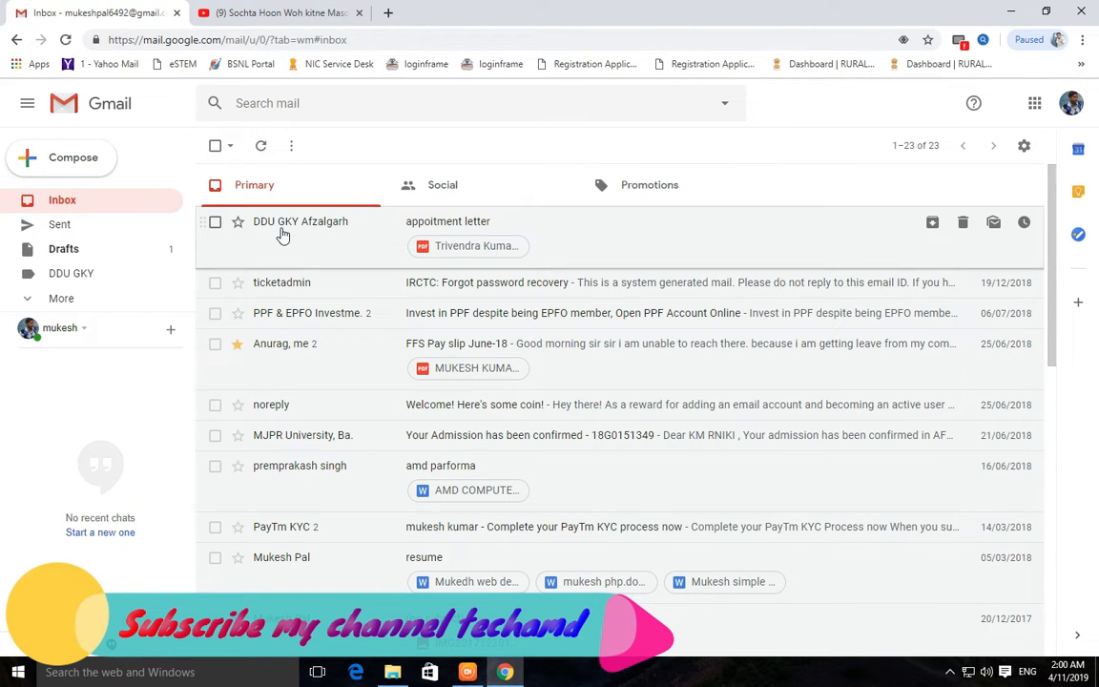
Move the newest UTIITSL e-PAN conversation from the Promotions category to Primary and show the Primary inbox
left_click(486, 187)
left_click(645, 191)
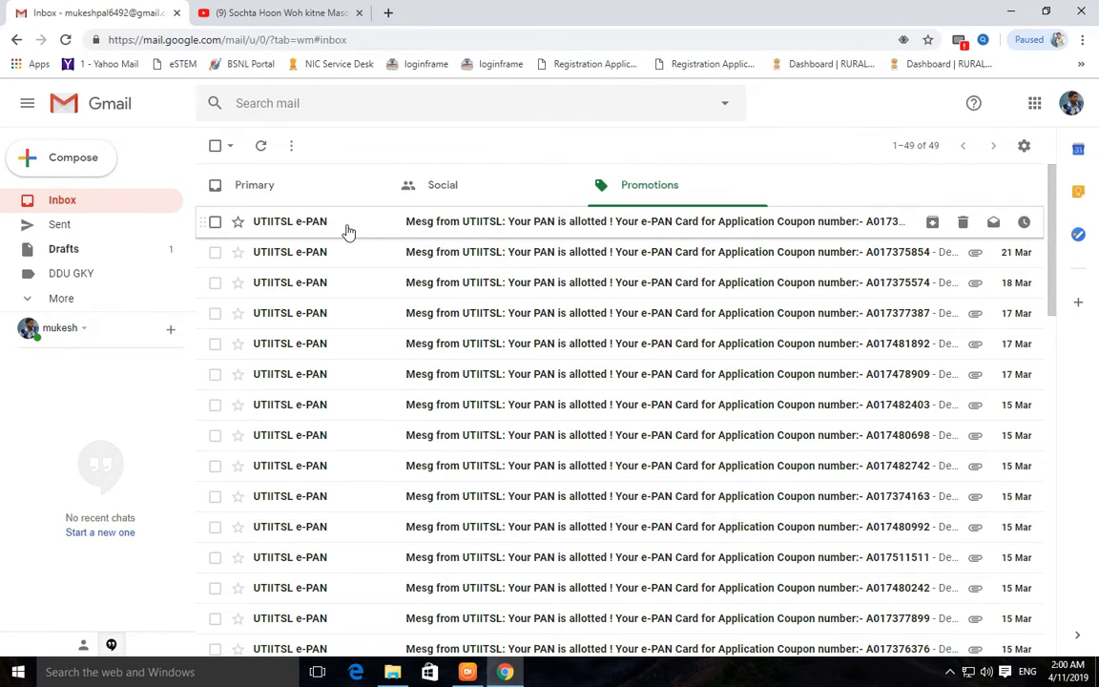
left_click_drag(348, 232, 272, 196)
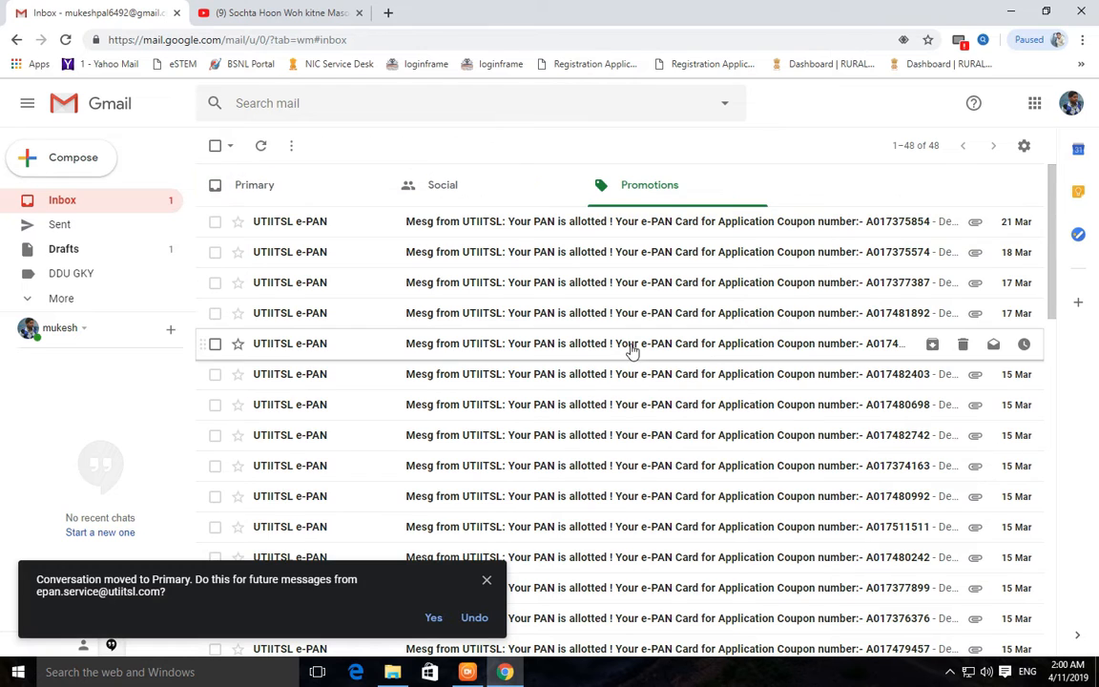
left_click(263, 185)
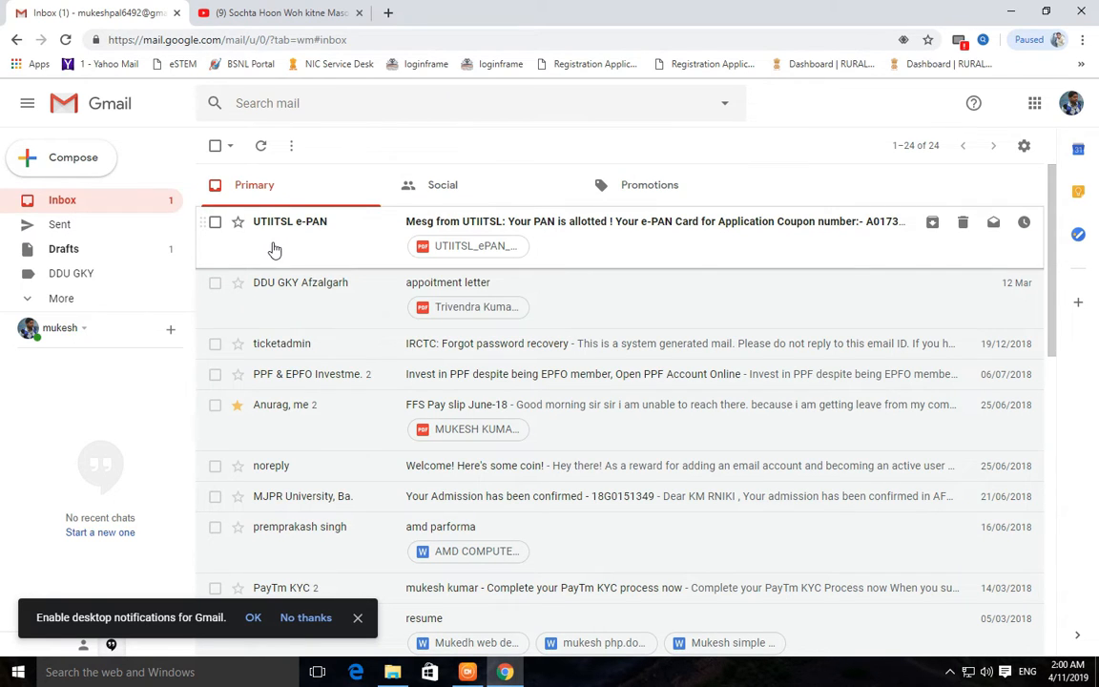
Move the UTIITSL e-PAN conversation from Primary to the Social category, check it there, and dismiss the notices
left_click_drag(275, 248, 415, 191)
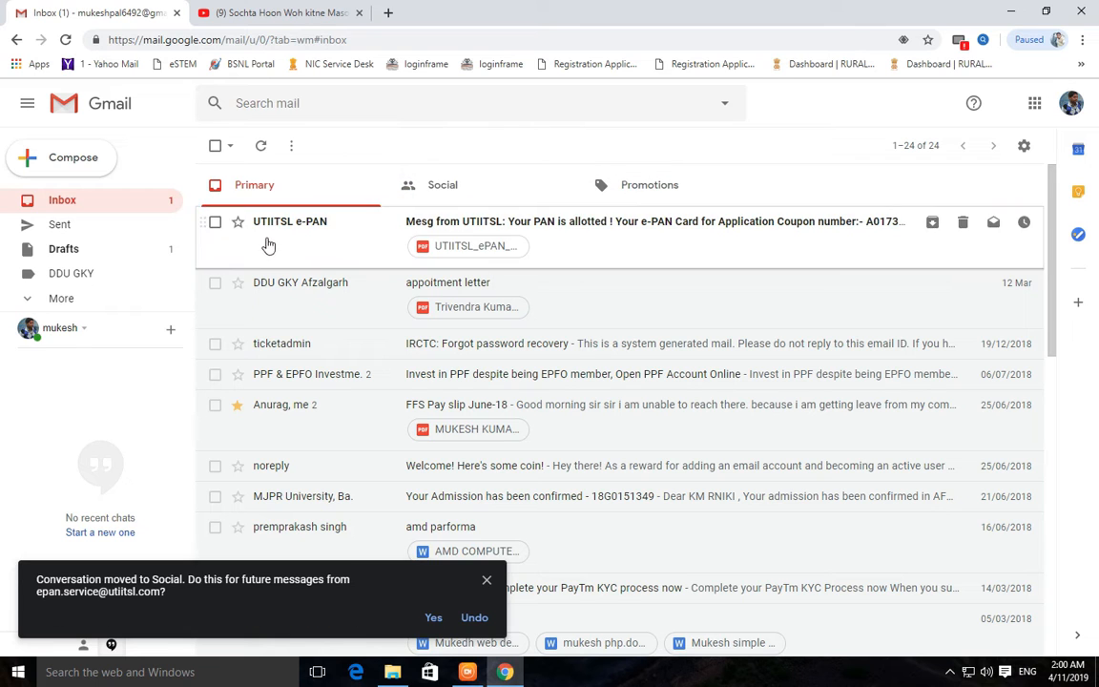
left_click(489, 190)
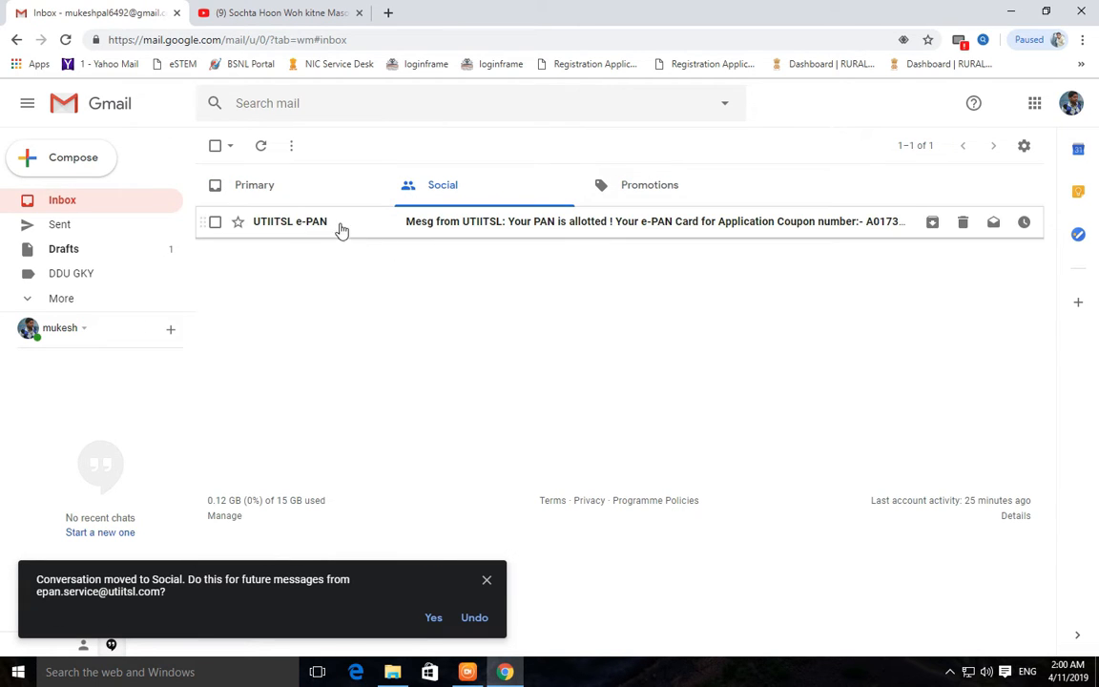
left_click(267, 189)
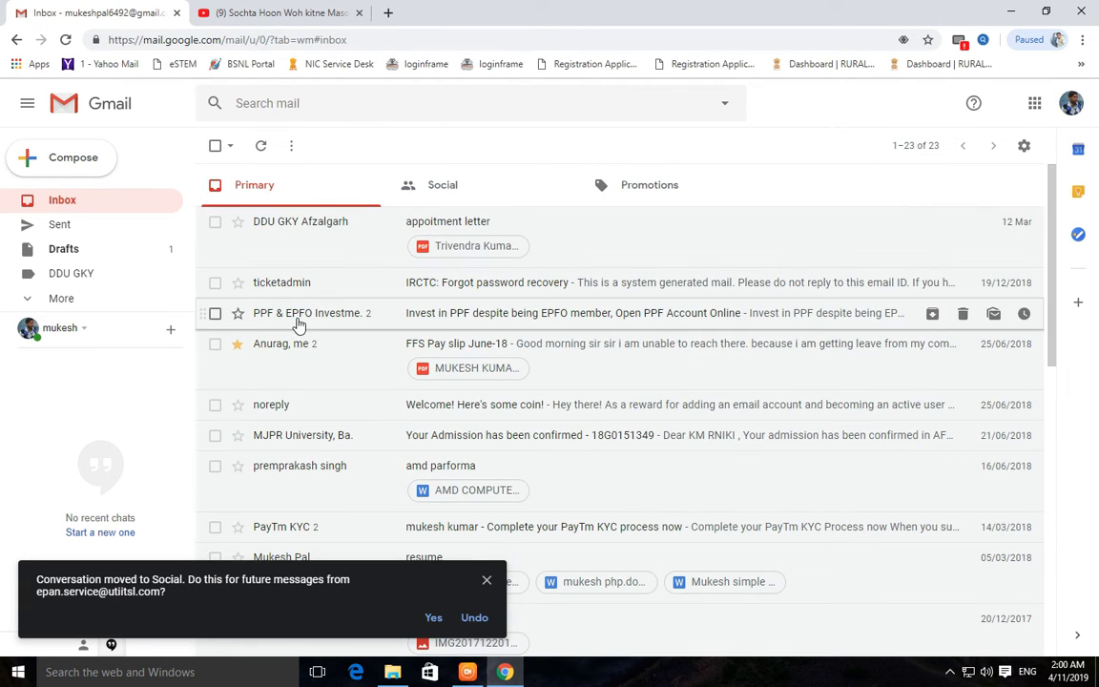
mouse_move(298, 325)
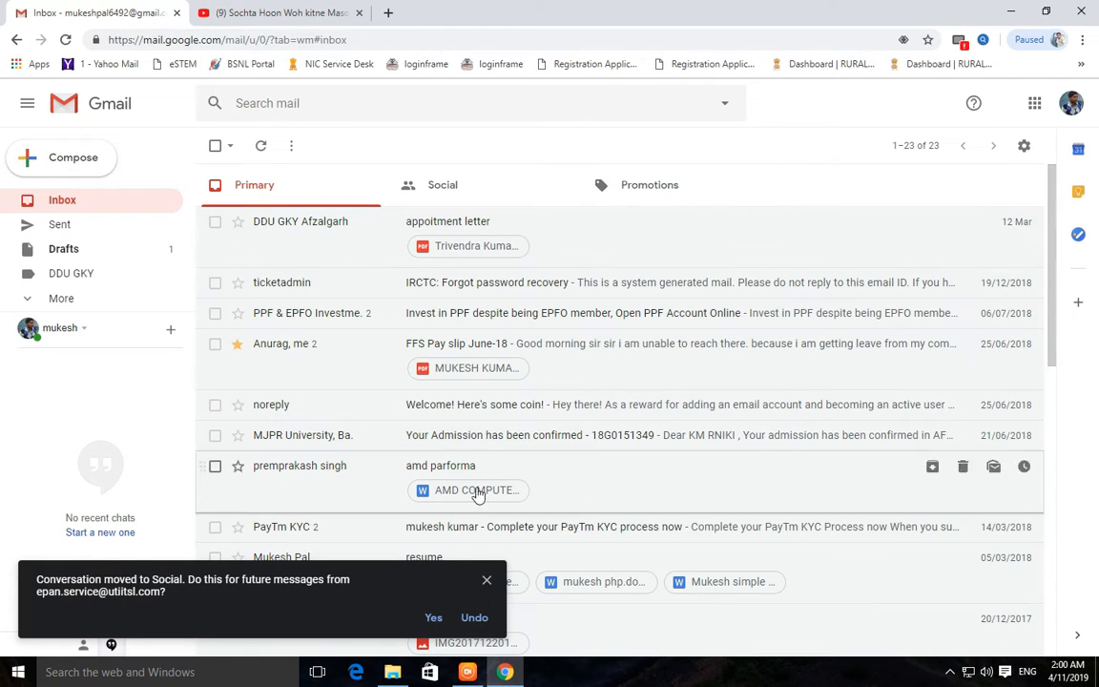
left_click(485, 580)
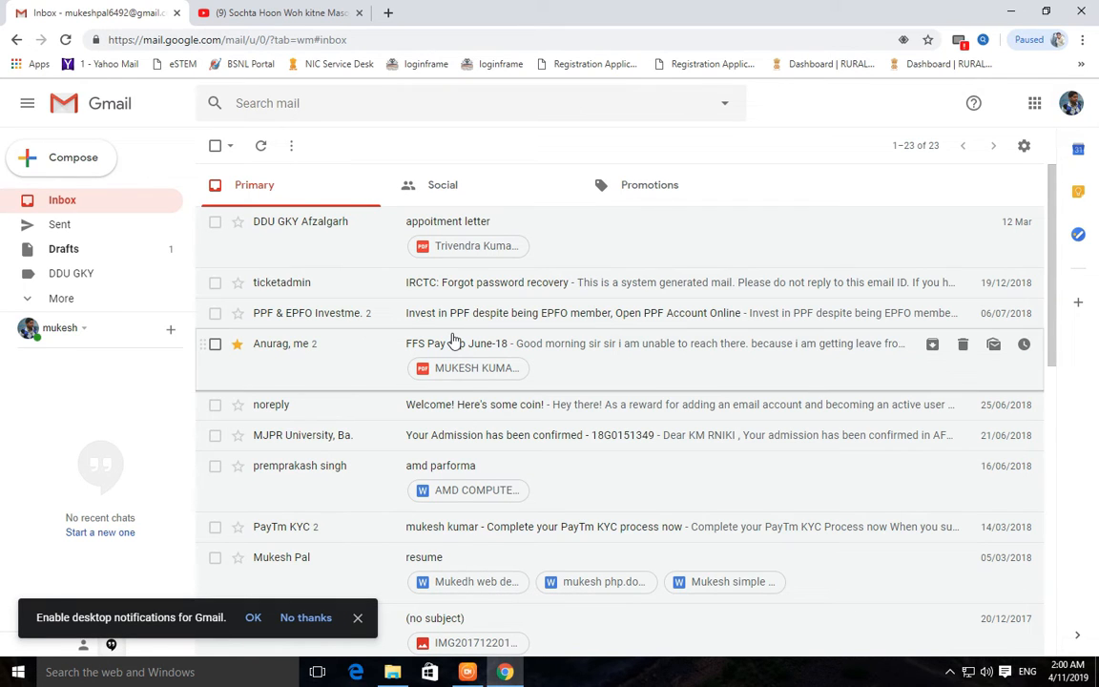
left_click(360, 616)
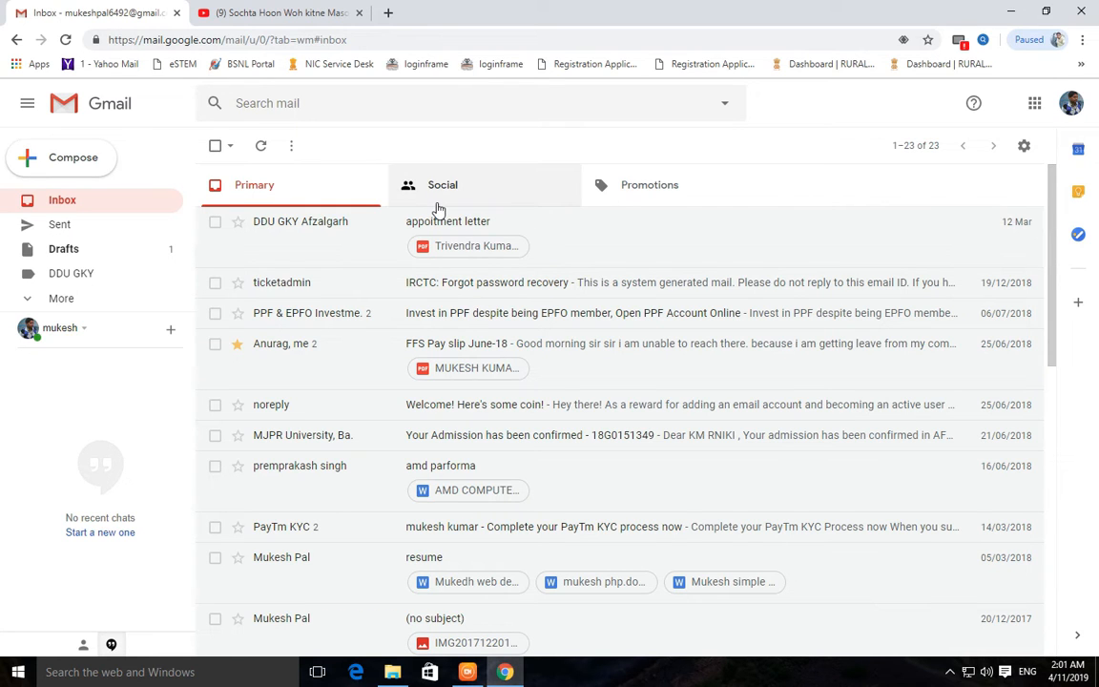
In the general mail settings, set the Undo Send cancellation period to 30 seconds
left_click(1023, 147)
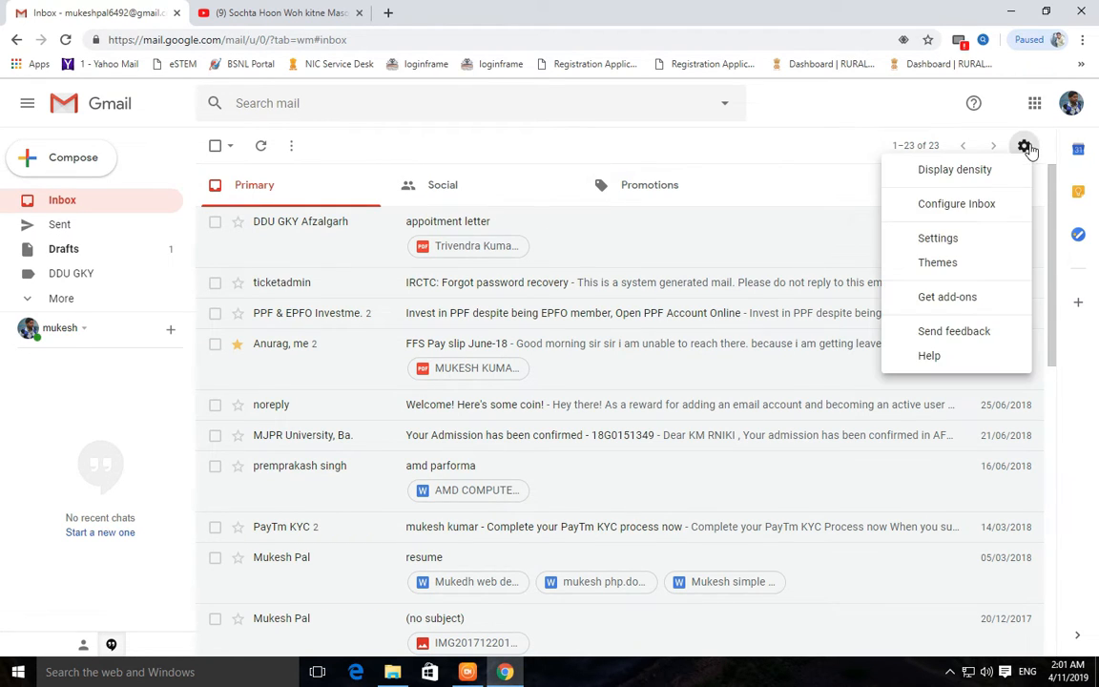
left_click(966, 241)
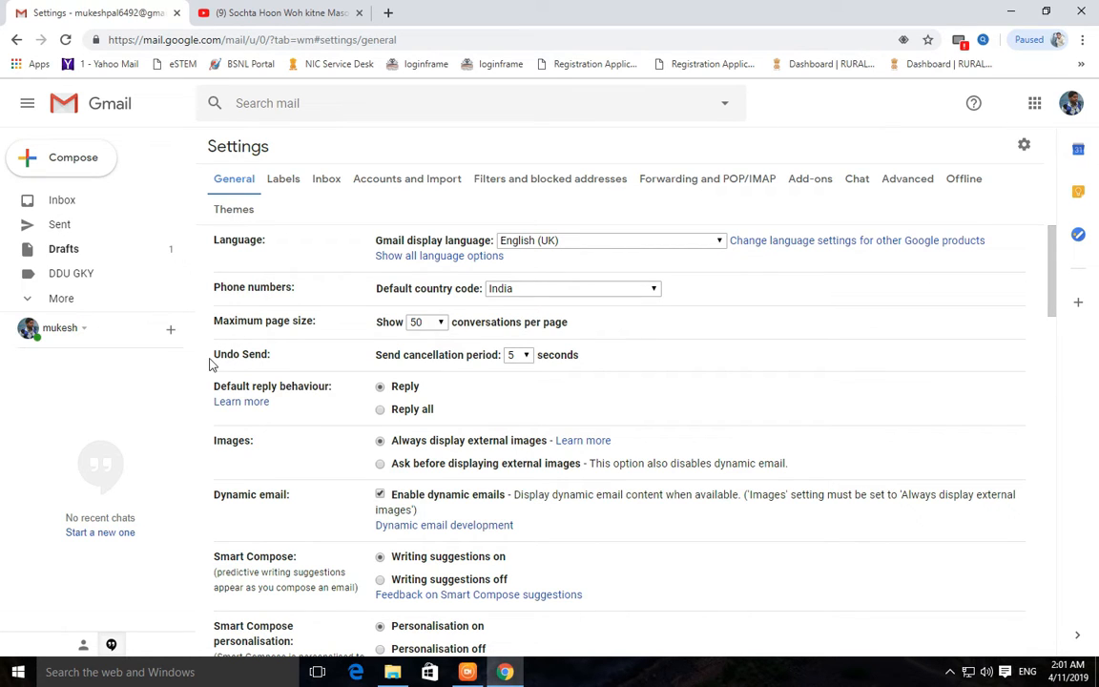
left_click(526, 360)
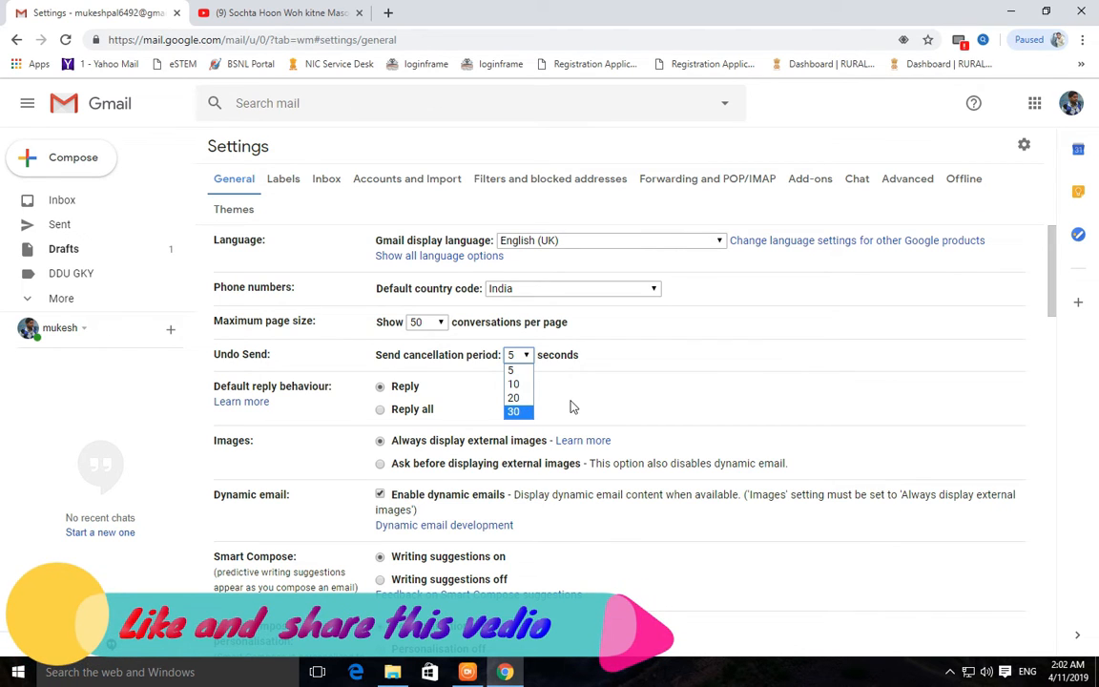
left_click(543, 373)
left_click(520, 355)
left_click(517, 411)
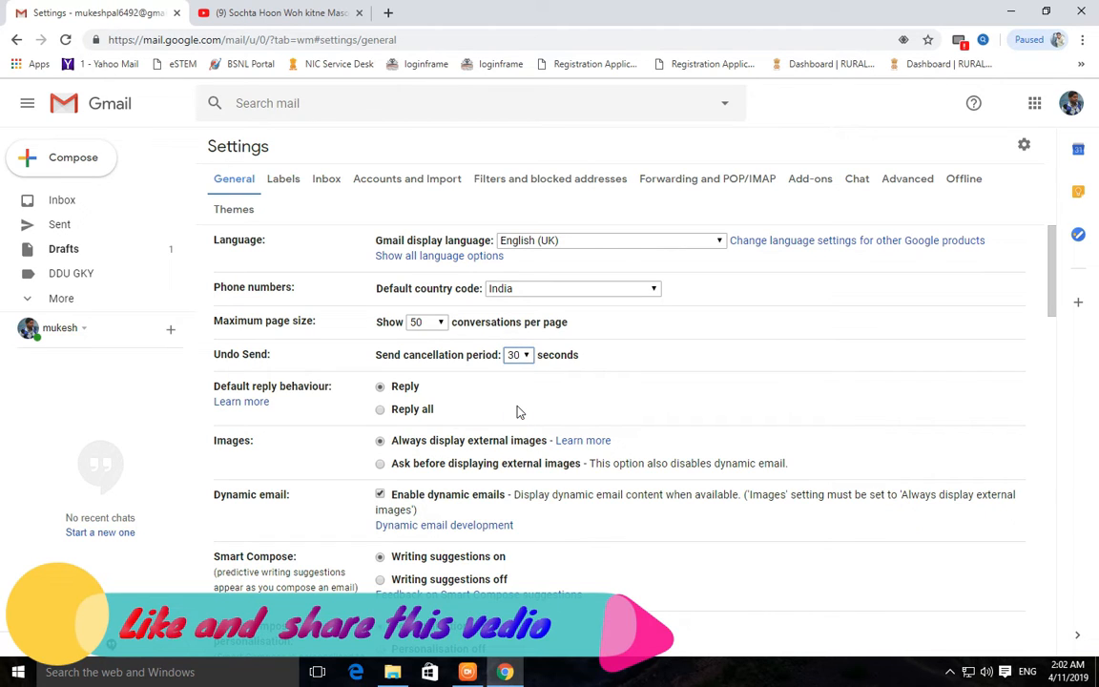
left_click(526, 355)
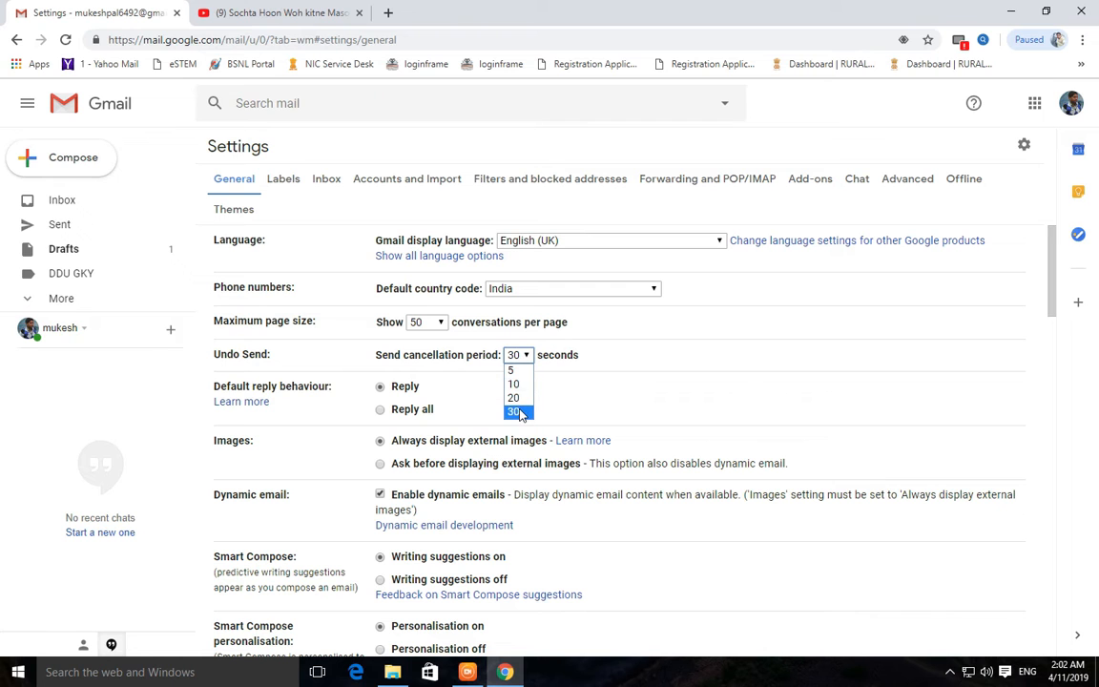
left_click(520, 413)
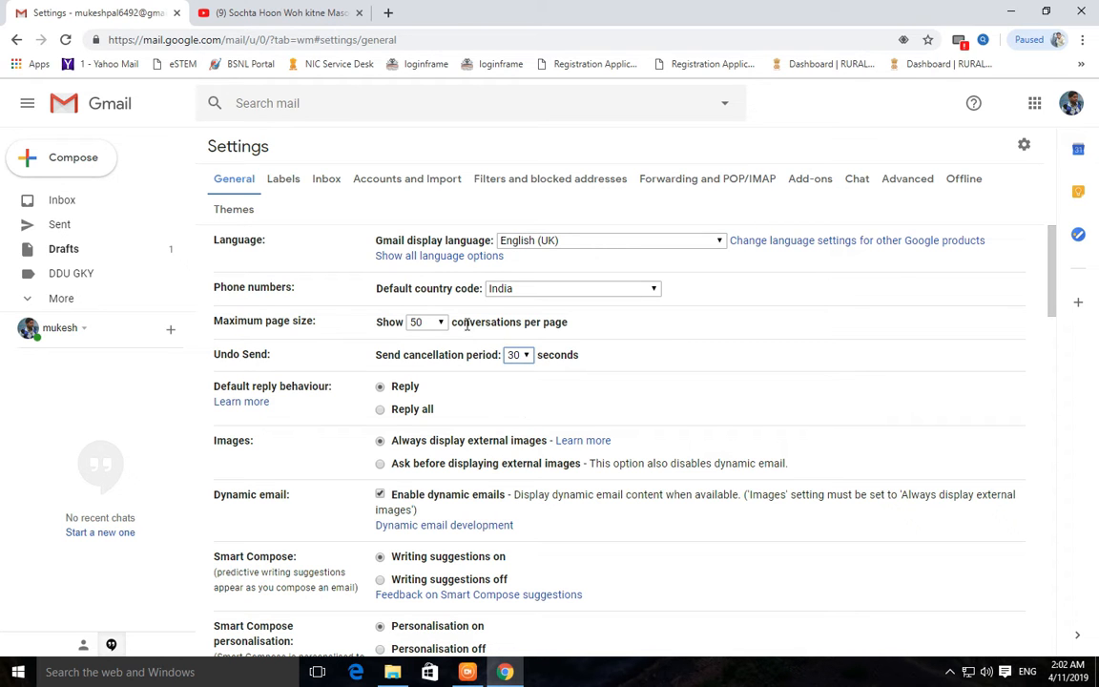
Save the changed Undo Send setting, reopen the general settings, and dismiss the desktop notifications notice
scroll(506, 393, "down", 15)
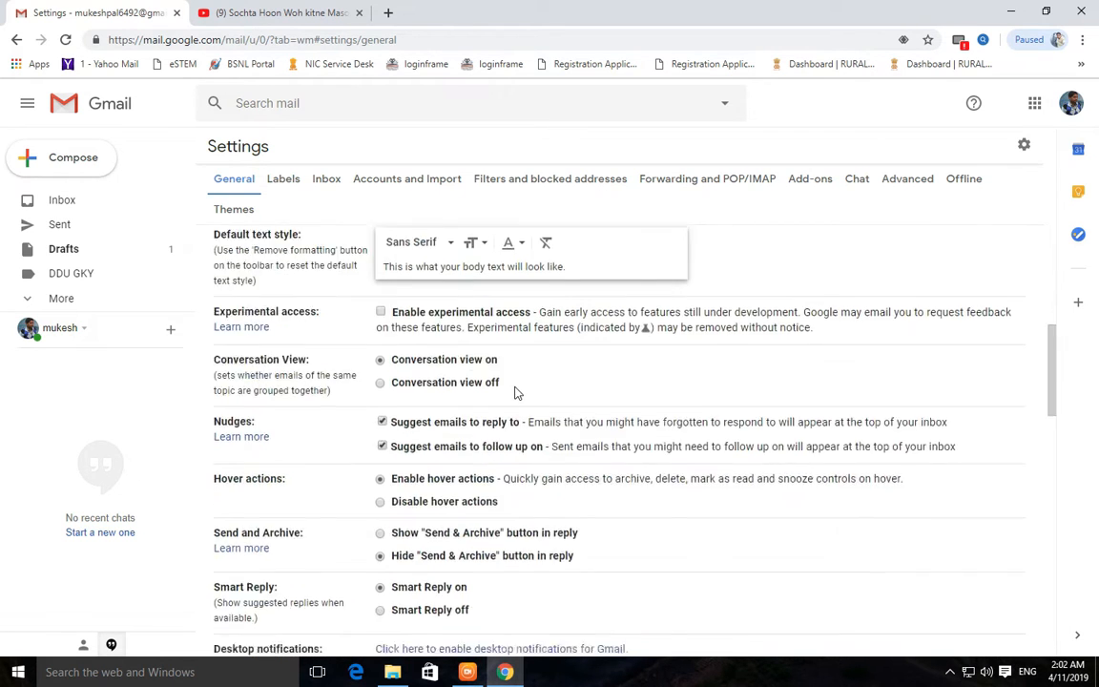
scroll(494, 410, "up", 15)
scroll(515, 331, "down", 18)
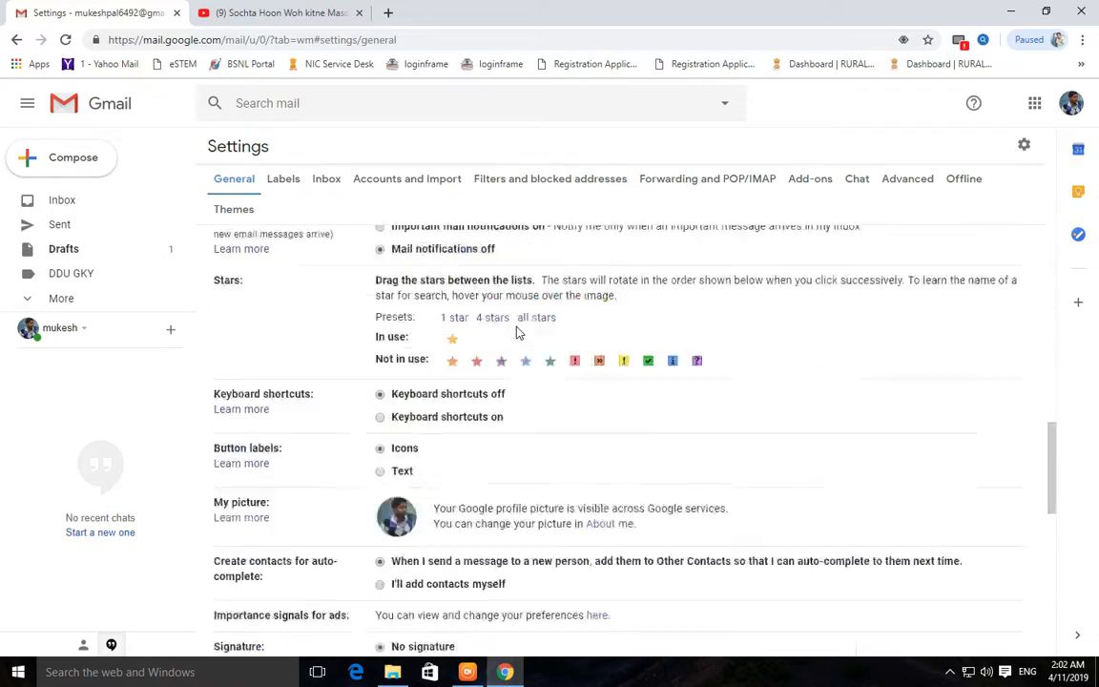
scroll(515, 331, "up", 20)
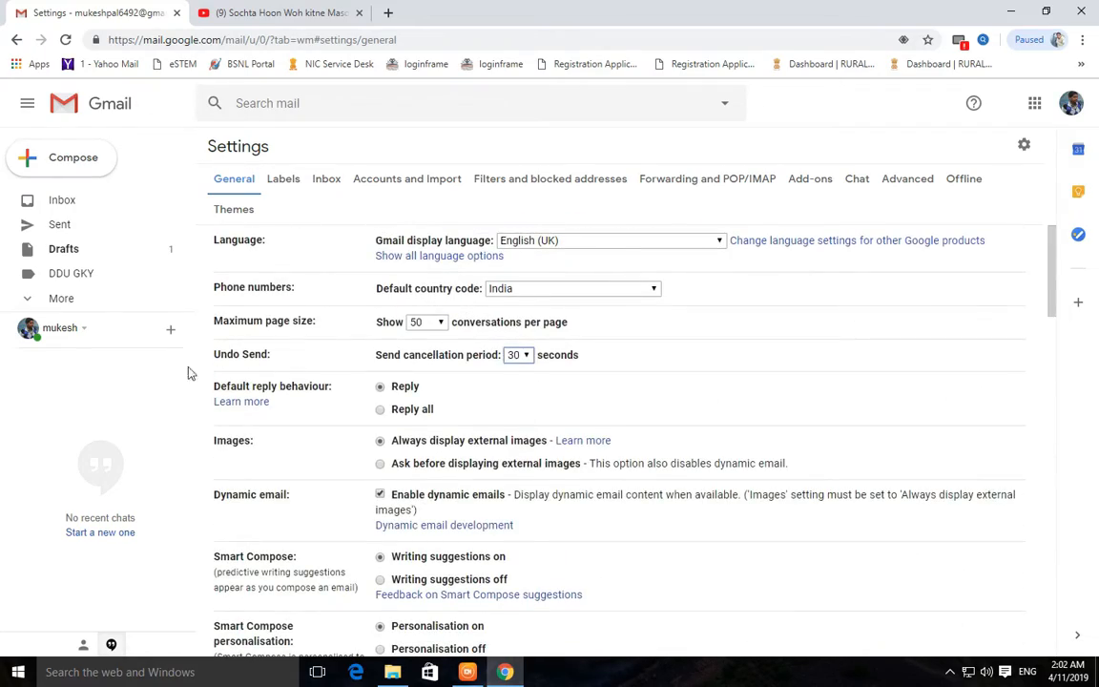
scroll(523, 364, "down", 20)
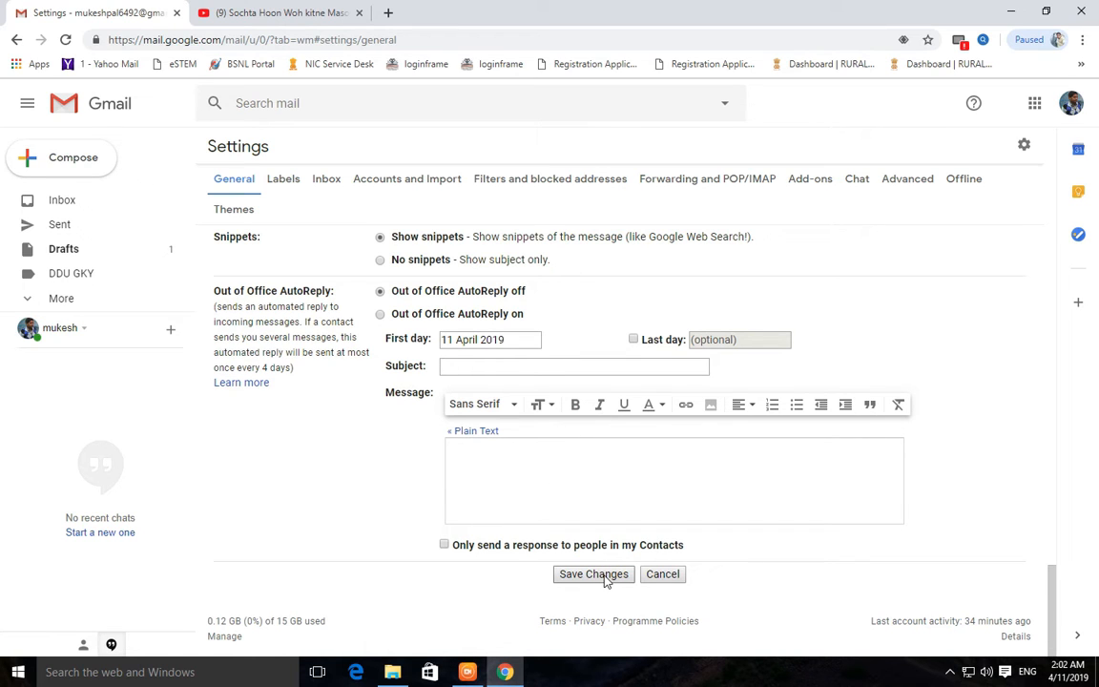
left_click(594, 574)
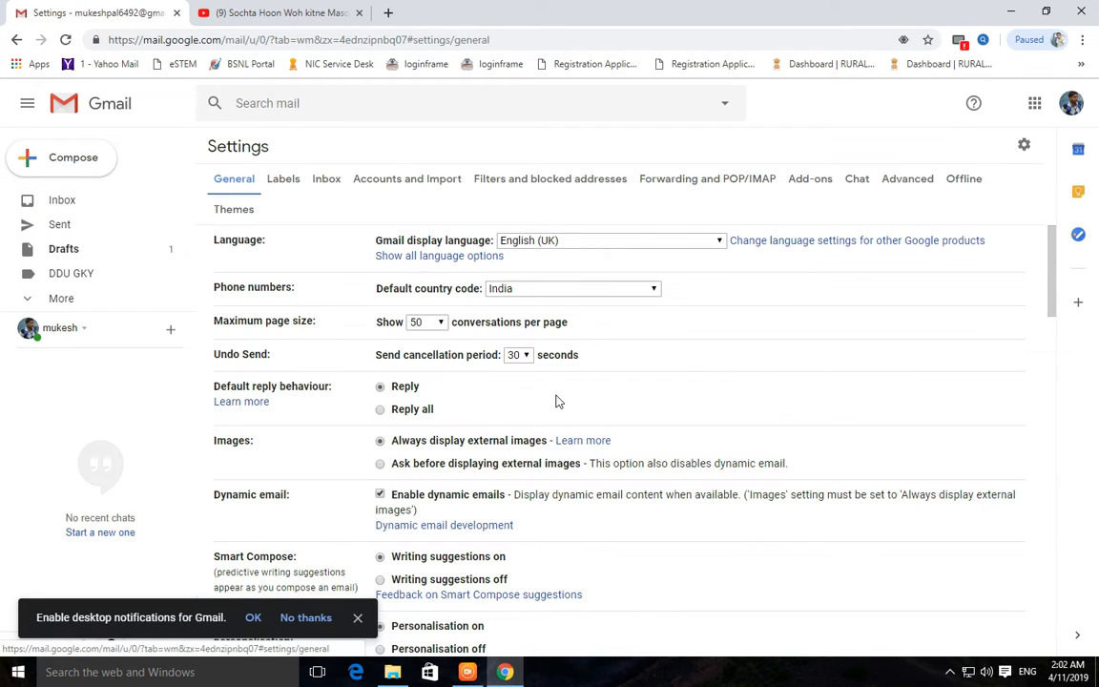
left_click(357, 617)
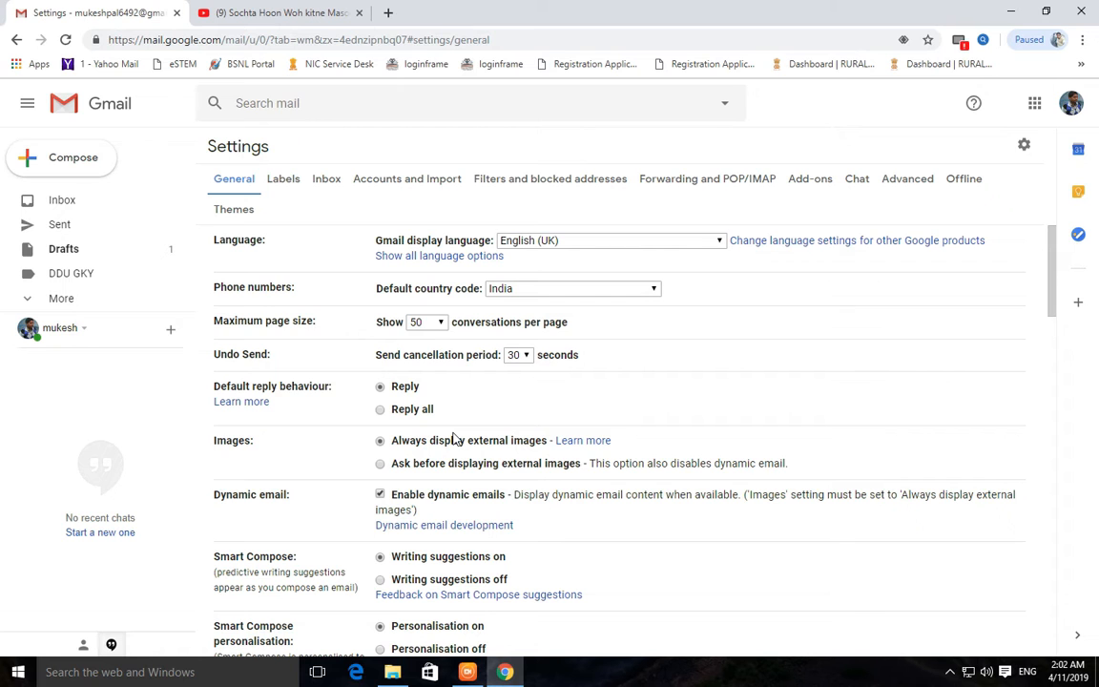
Turn keyboard shortcuts on in the general settings
scroll(467, 437, "down", 3)
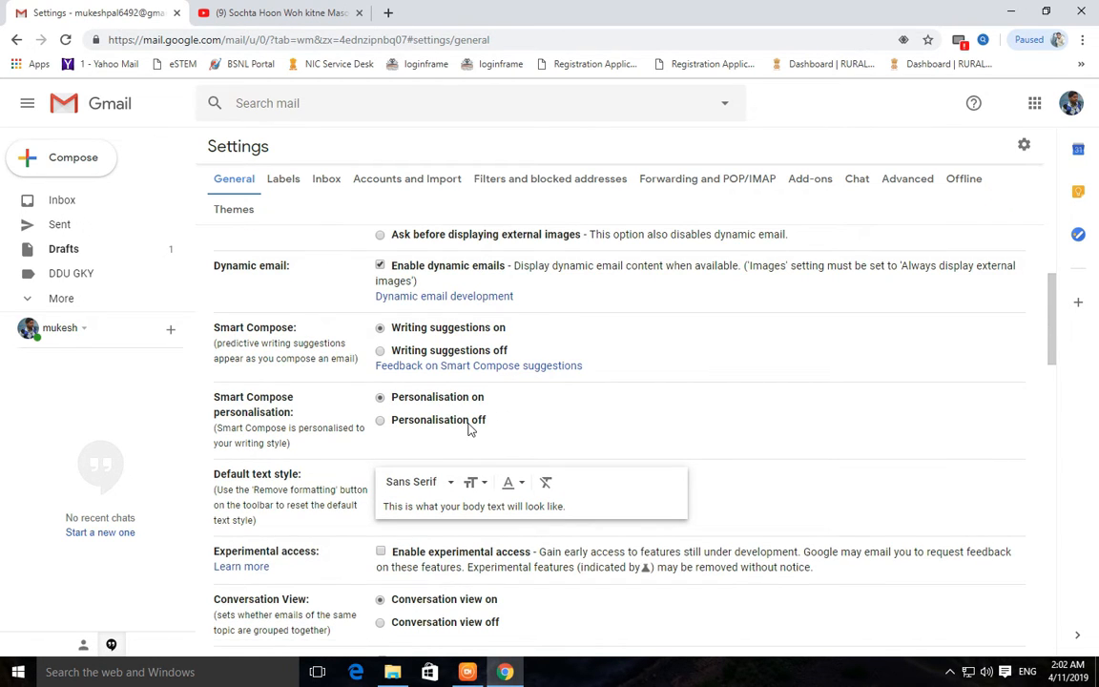
scroll(467, 429, "down", 3)
scroll(468, 429, "up", 5)
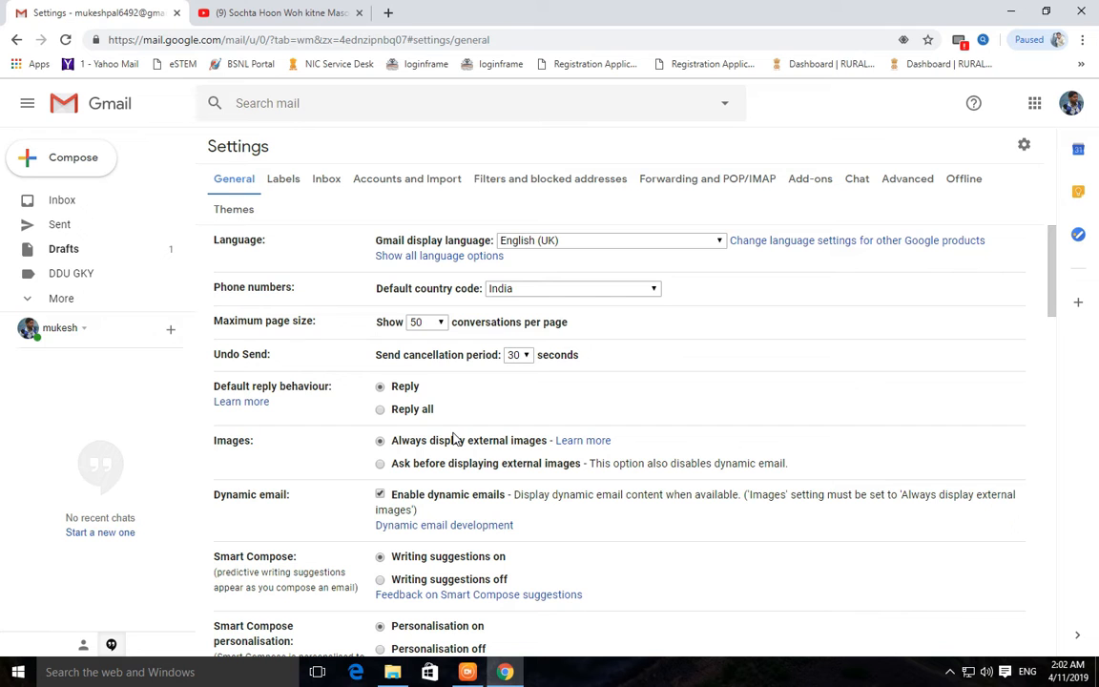
scroll(458, 439, "down", 3)
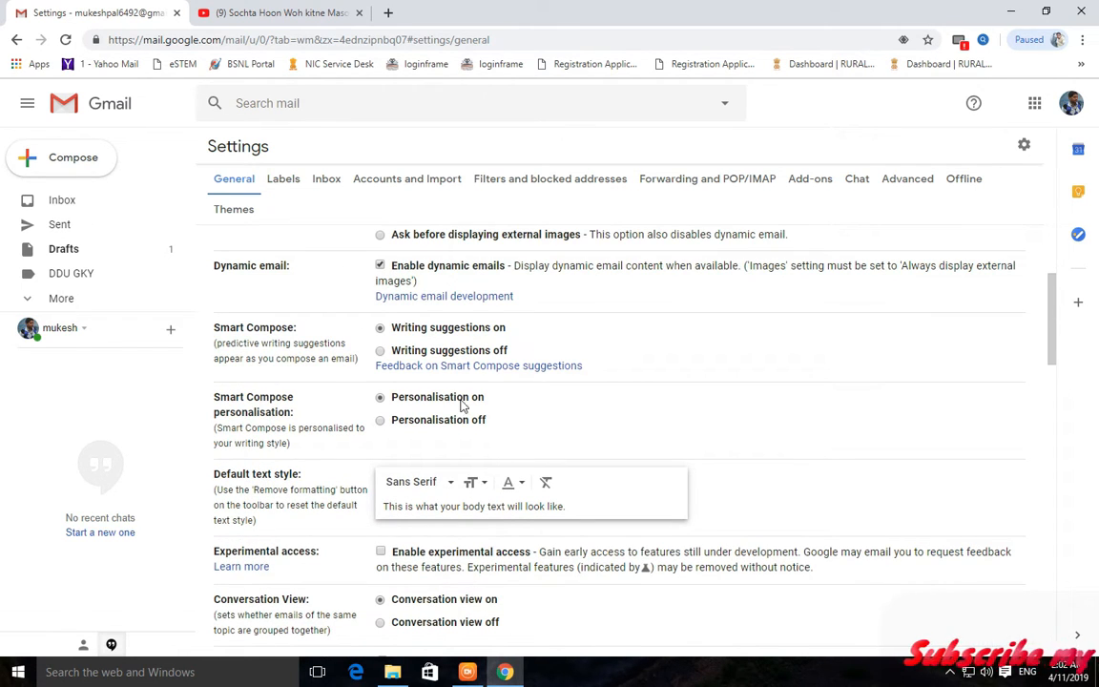
scroll(467, 429, "down", 3)
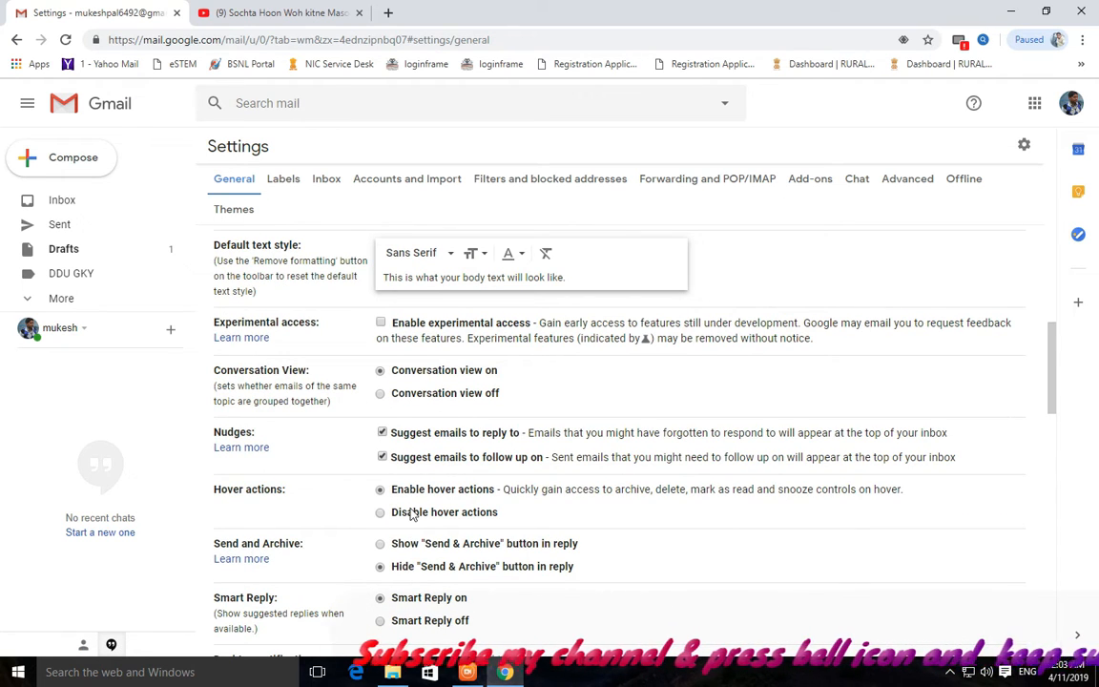
scroll(412, 513, "down", 3)
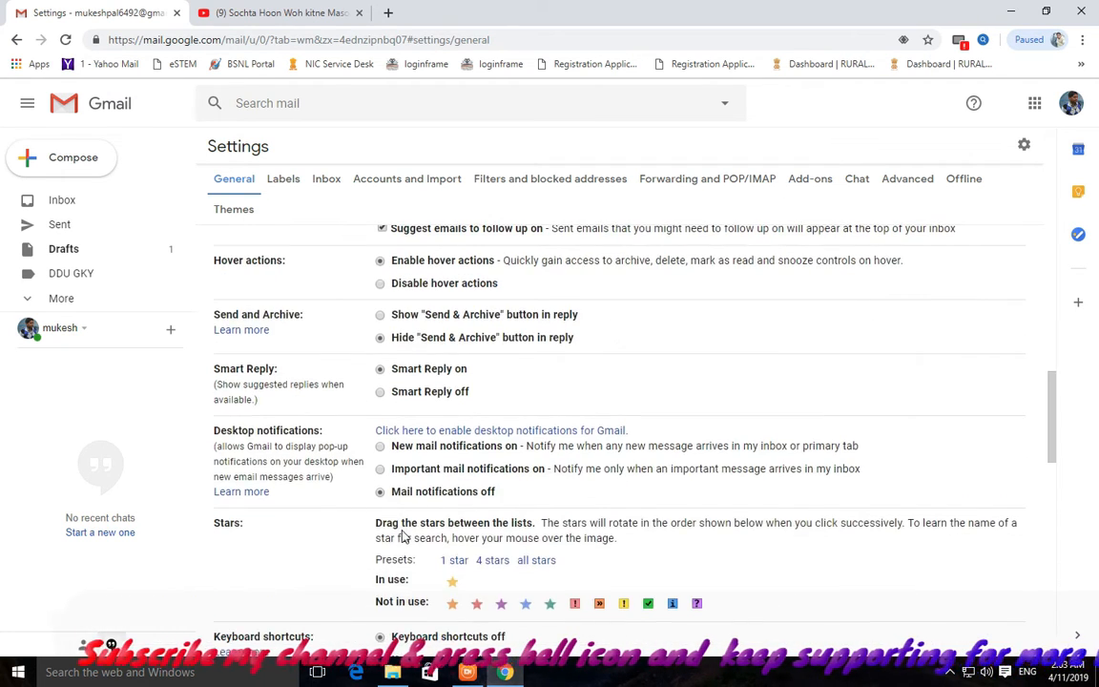
scroll(437, 411, "down", 4)
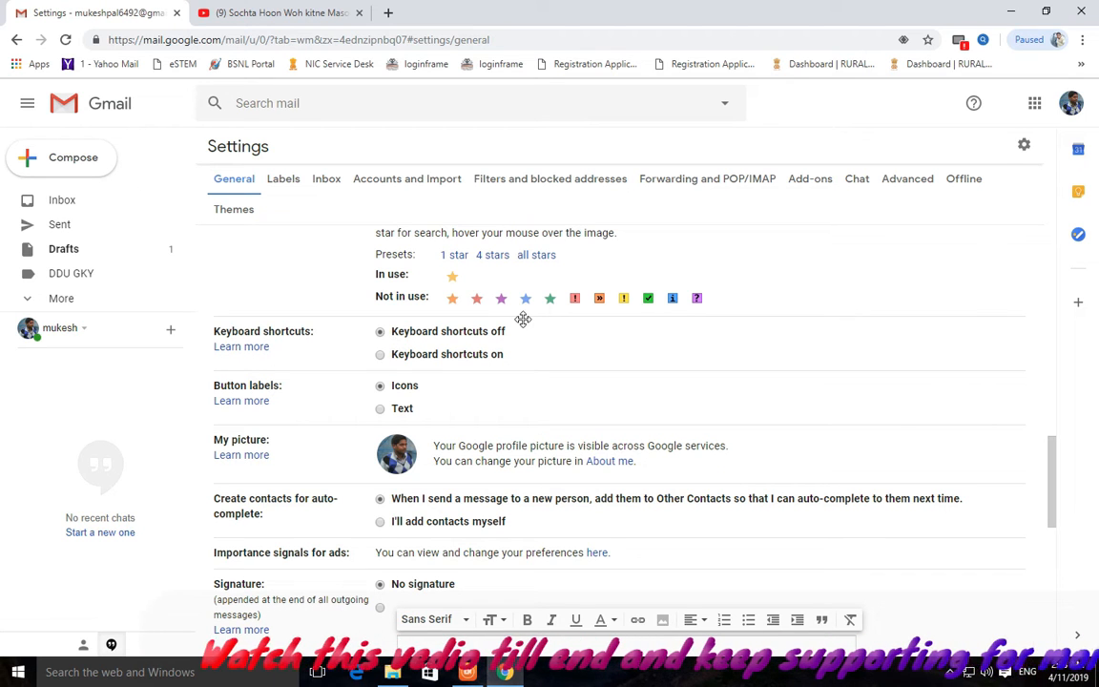
left_click(381, 355)
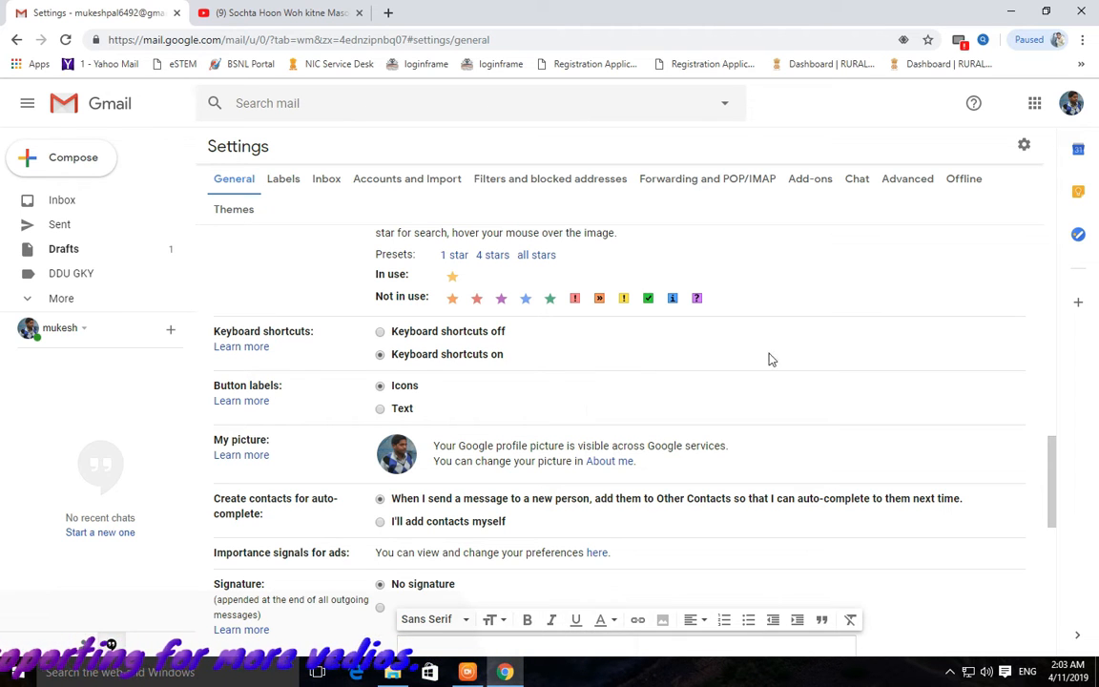
Save the keyboard shortcuts change and return to the inbox
scroll(500, 442, "down", 6)
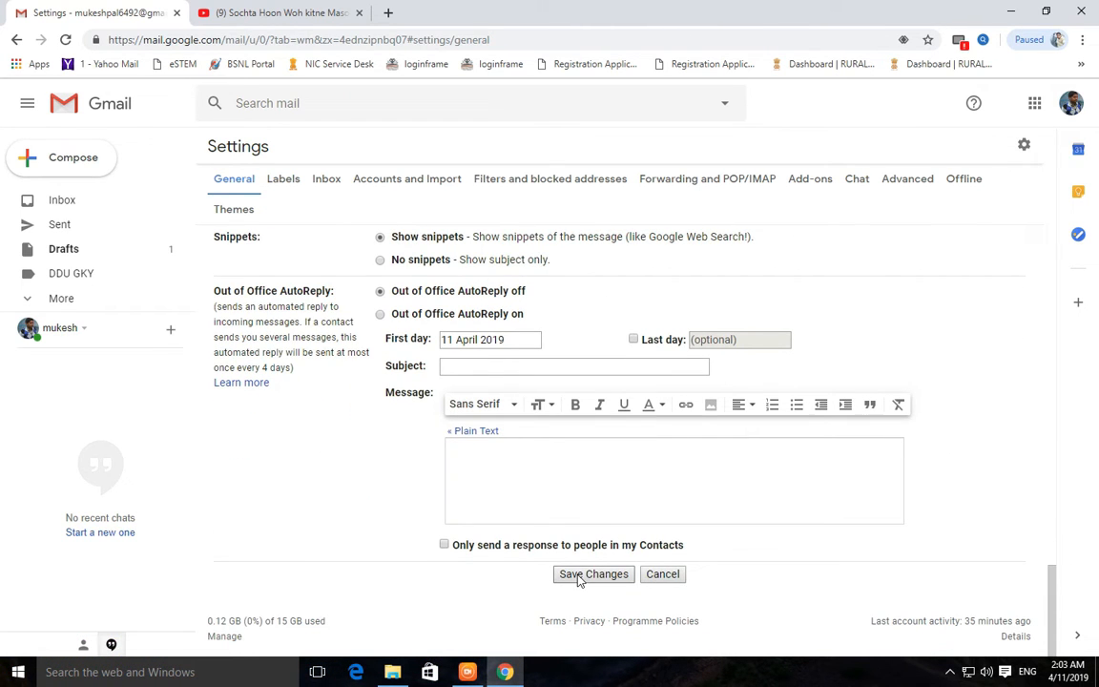
scroll(340, 363, "up", 10)
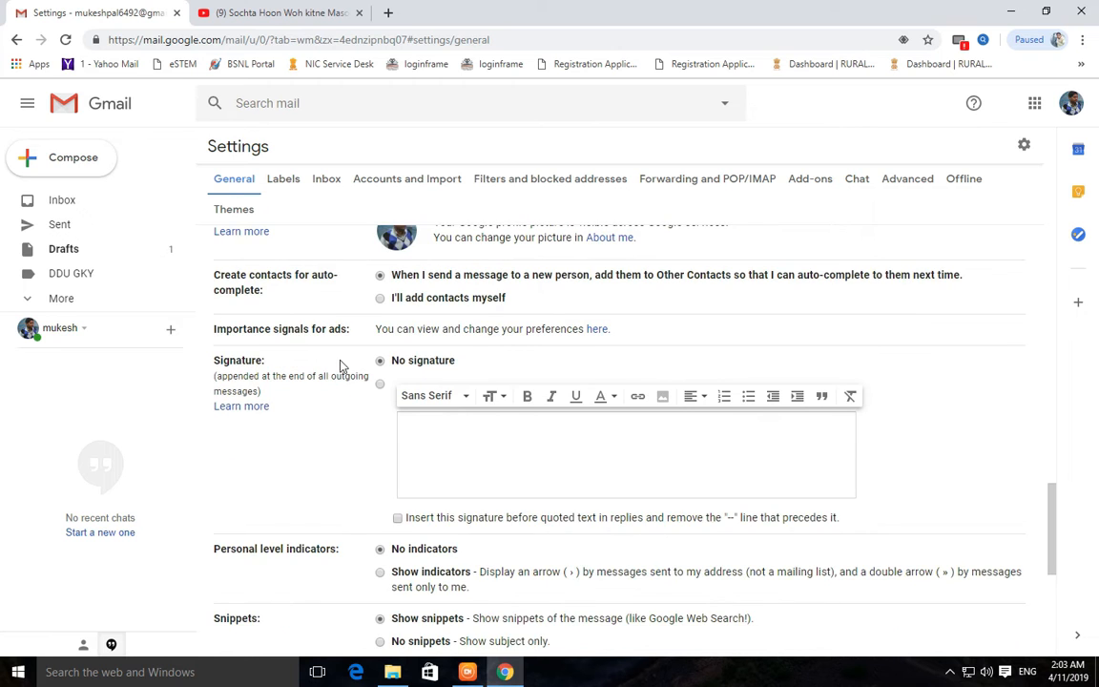
scroll(449, 458, "down", 10)
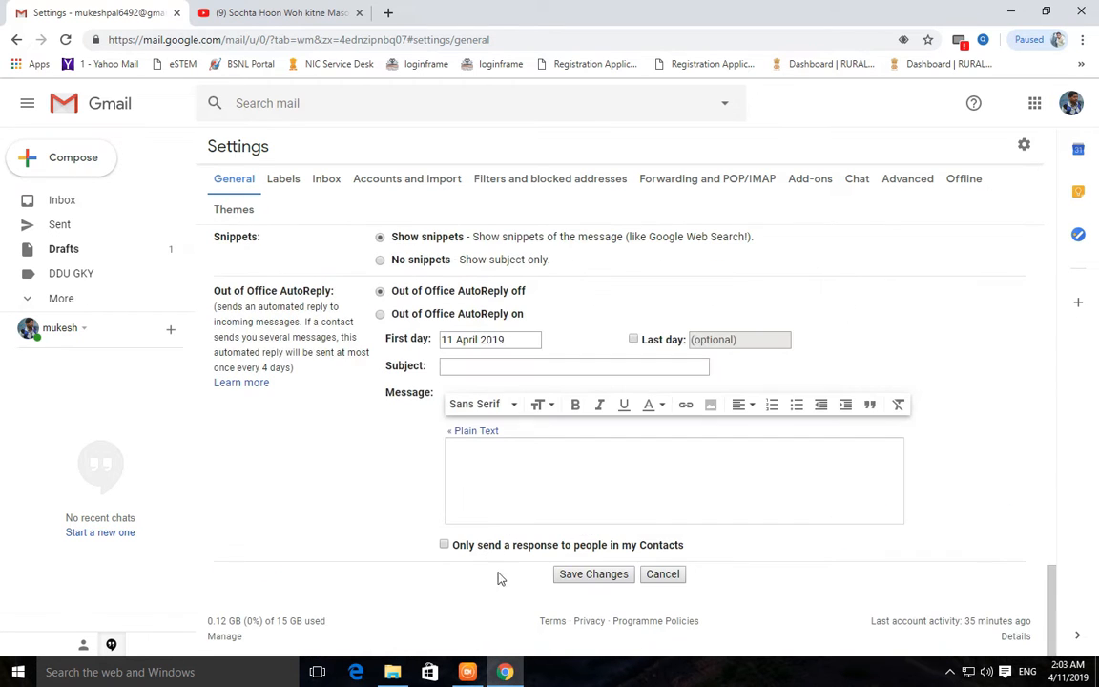
left_click(615, 576)
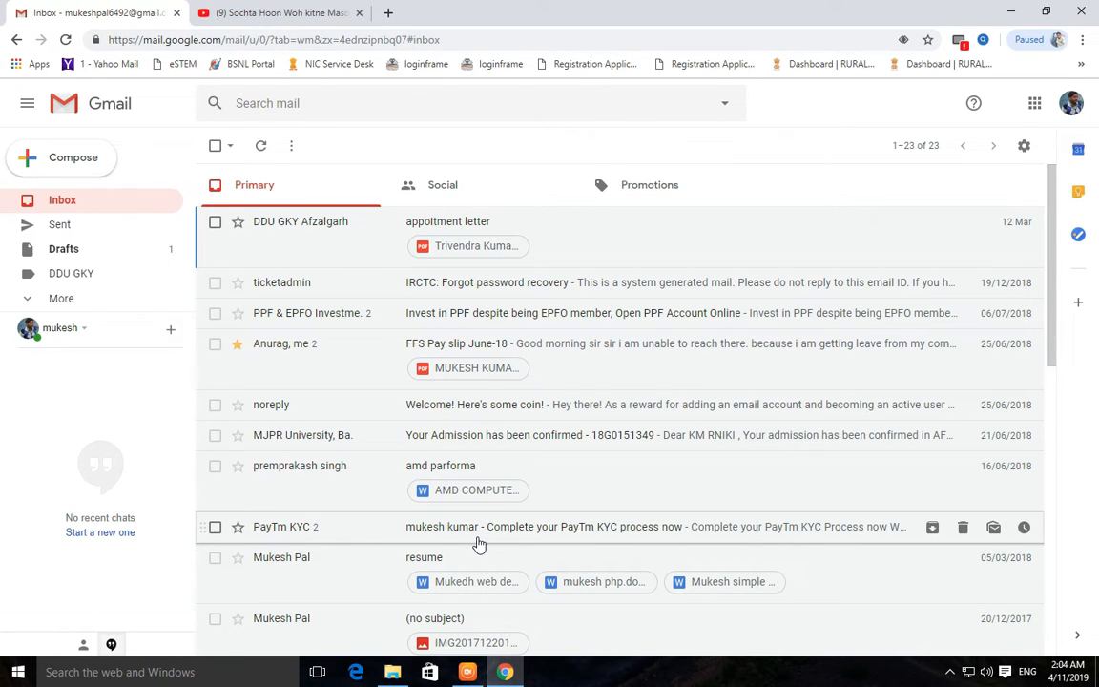
Start a new message from the inbox and enter fjgdrk as the recipient
key("c")
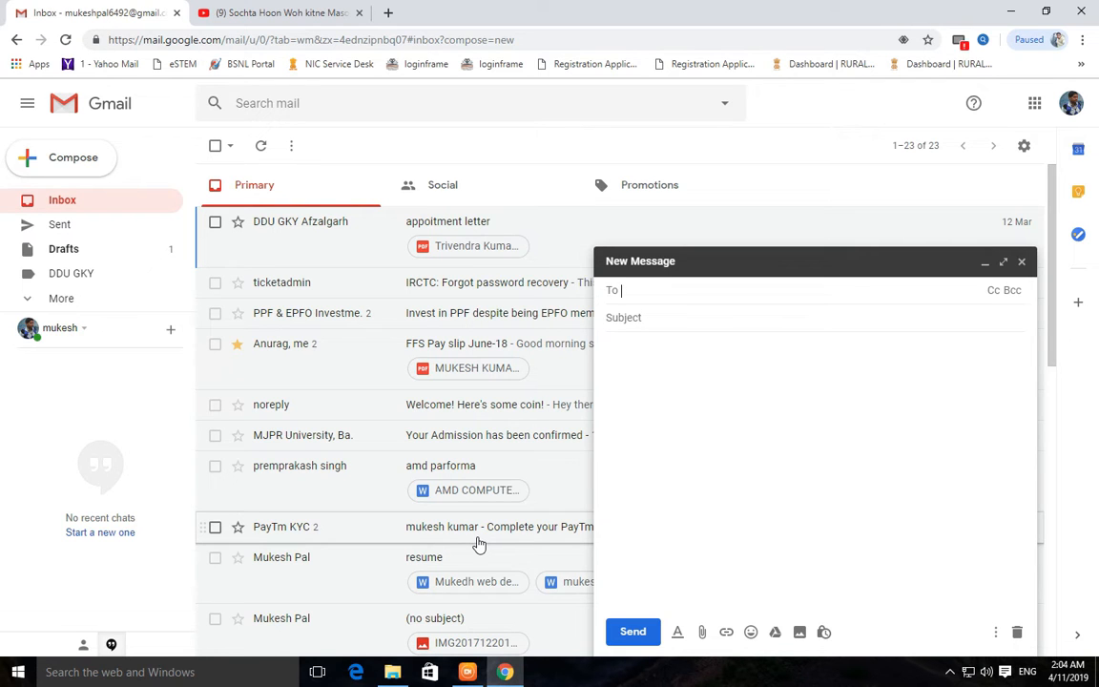
type("fjgdrk")
key("Tab")
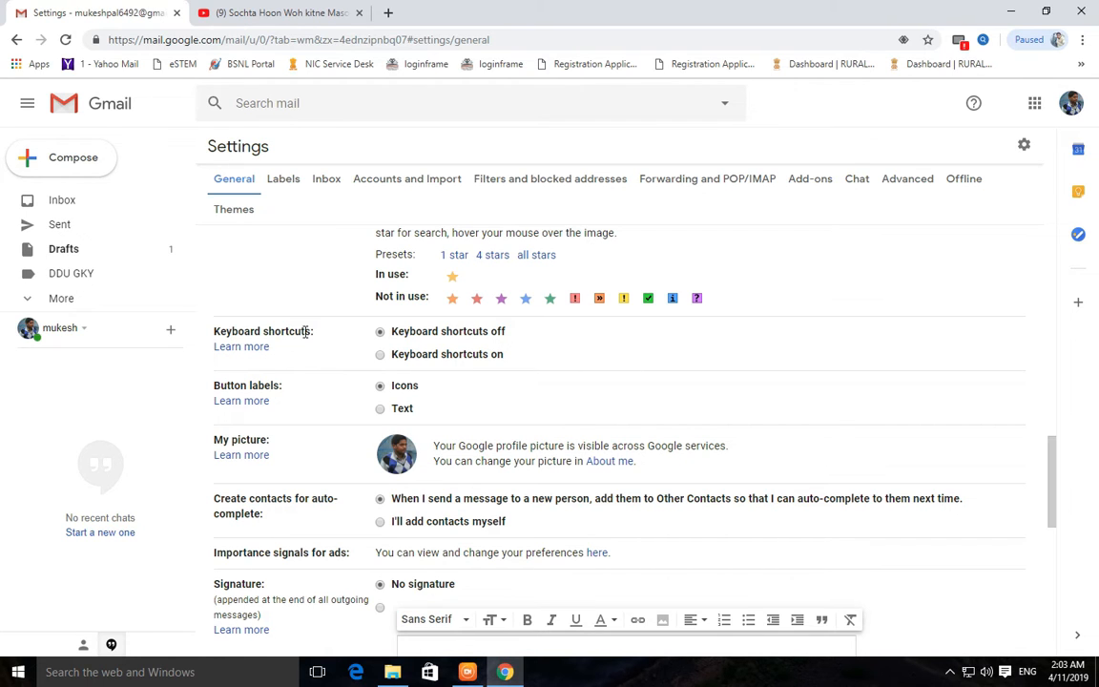
Switch the keyboard shortcuts setting to on in the general settings
left_click(381, 356)
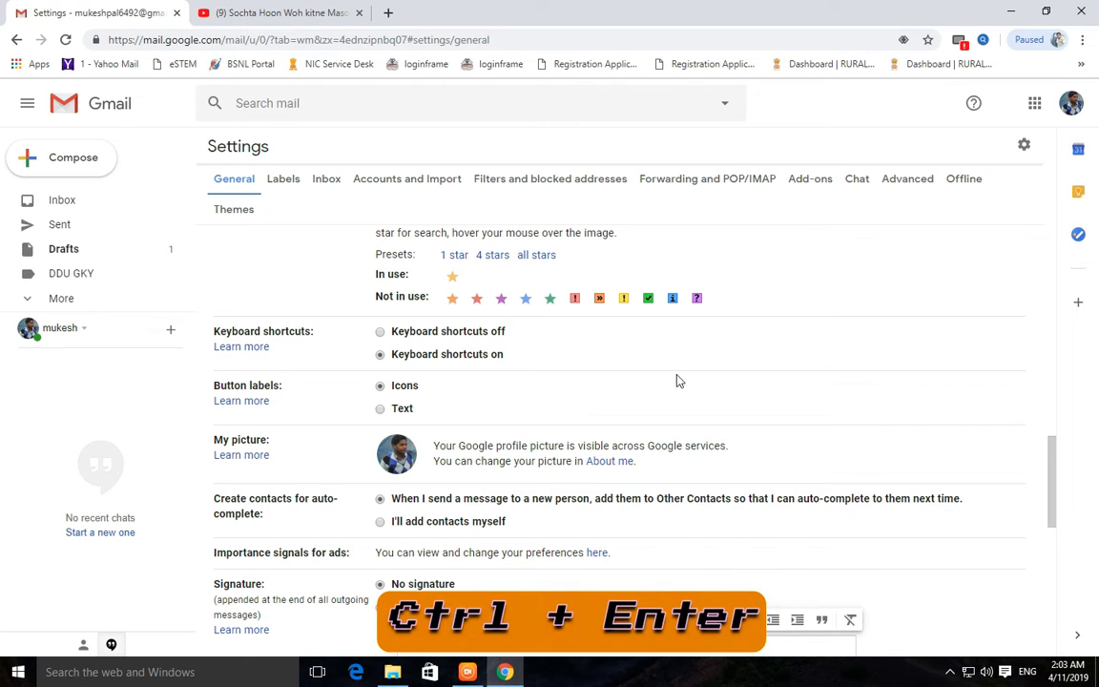
Save the general settings with keyboard shortcuts turned on
scroll(501, 446, "down", 7)
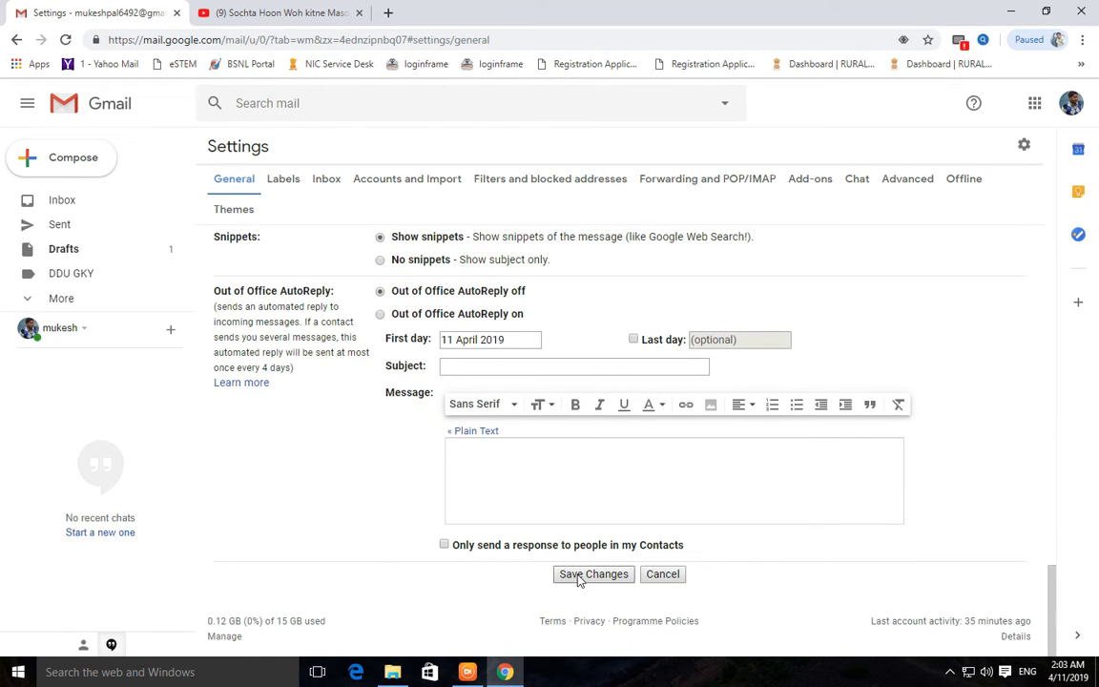
scroll(341, 362, "up", 4)
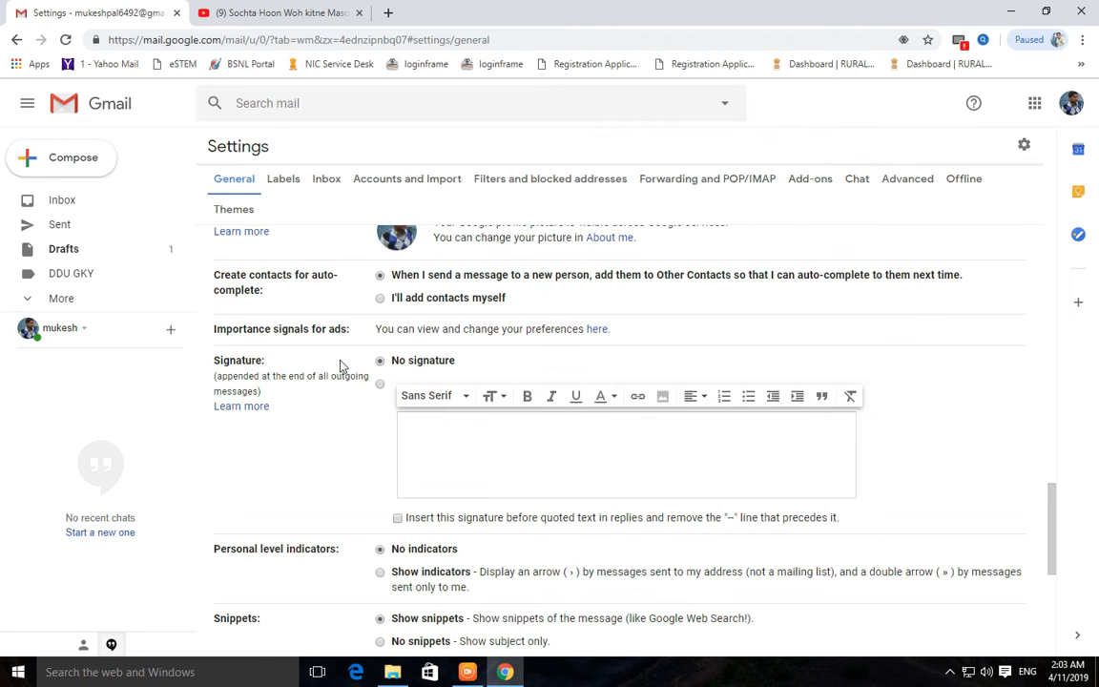
scroll(411, 382, "up", 4)
scroll(473, 456, "down", 8)
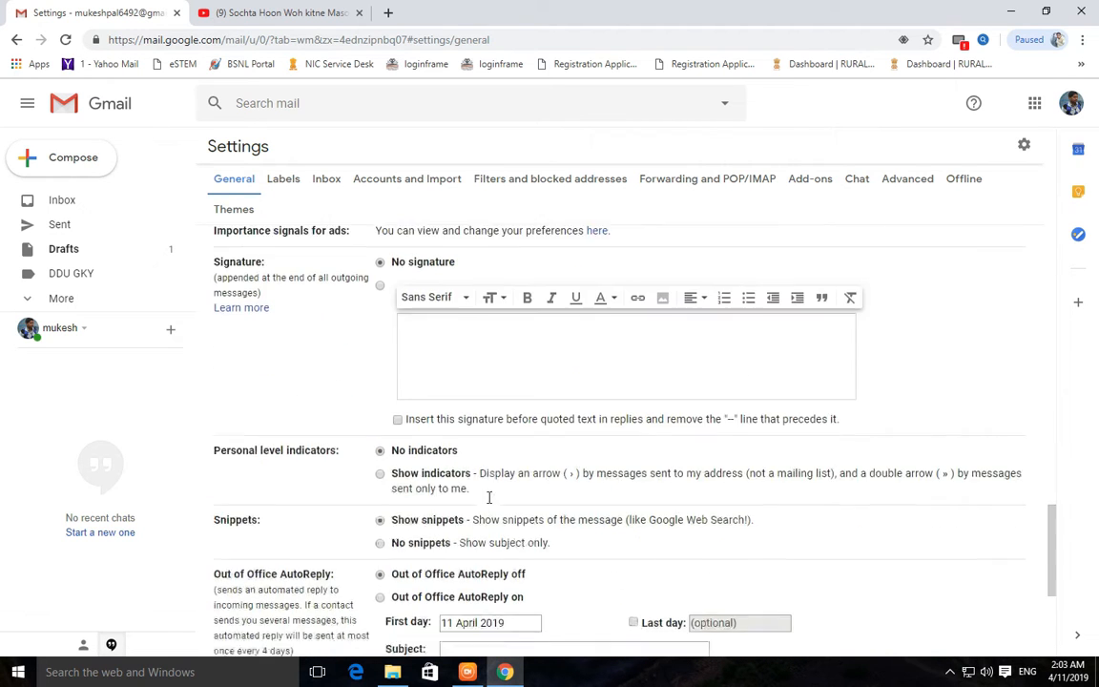
left_click(593, 574)
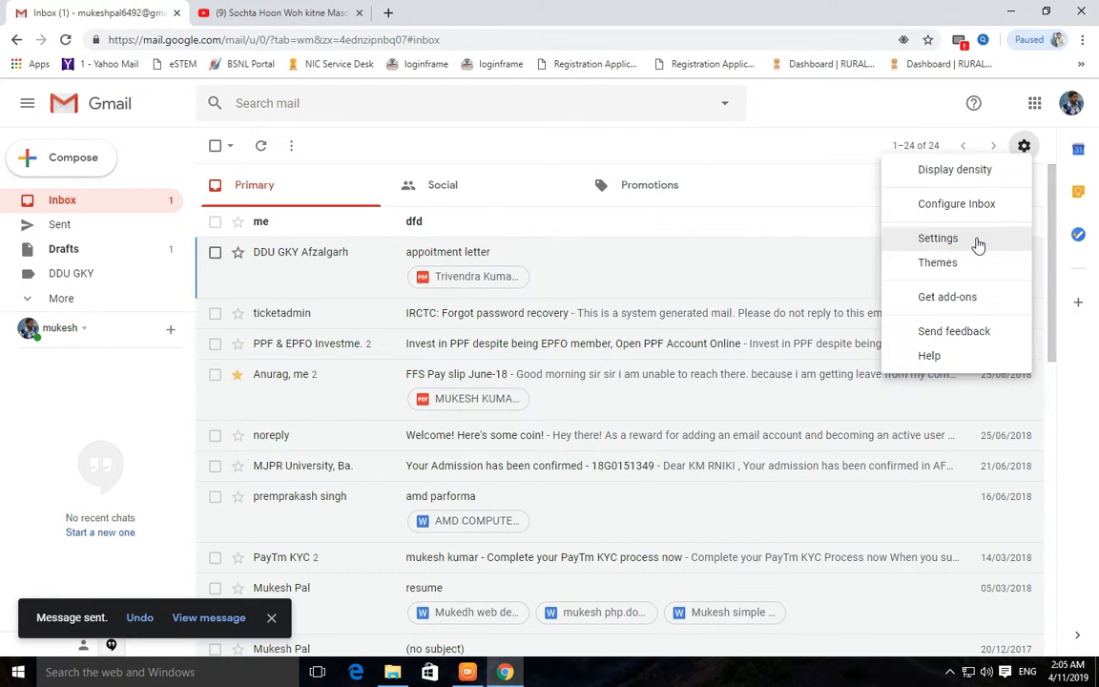
Enter the account holder's name as the email signature in the general settings
left_click(975, 240)
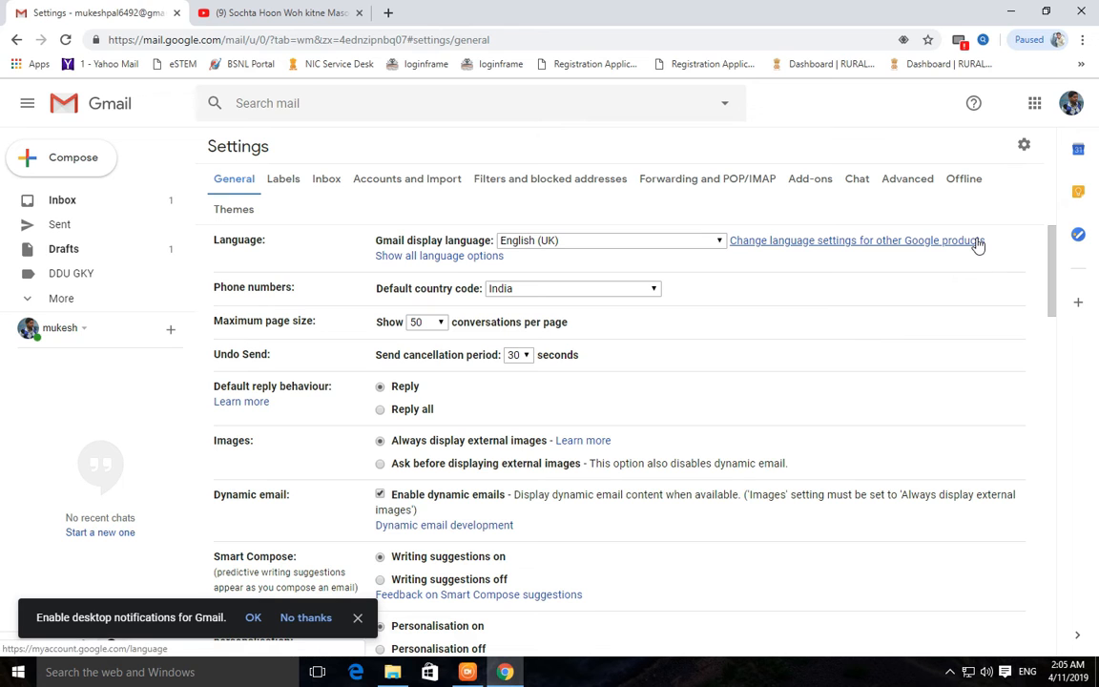
scroll(442, 449, "down", 6)
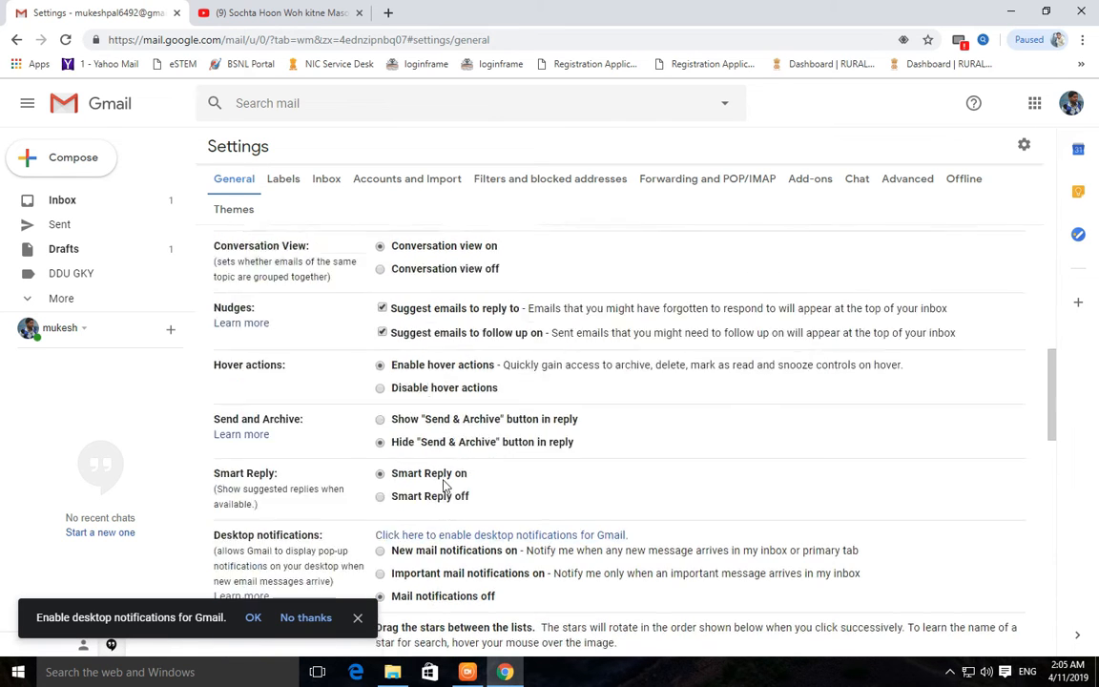
scroll(404, 572, "down", 3)
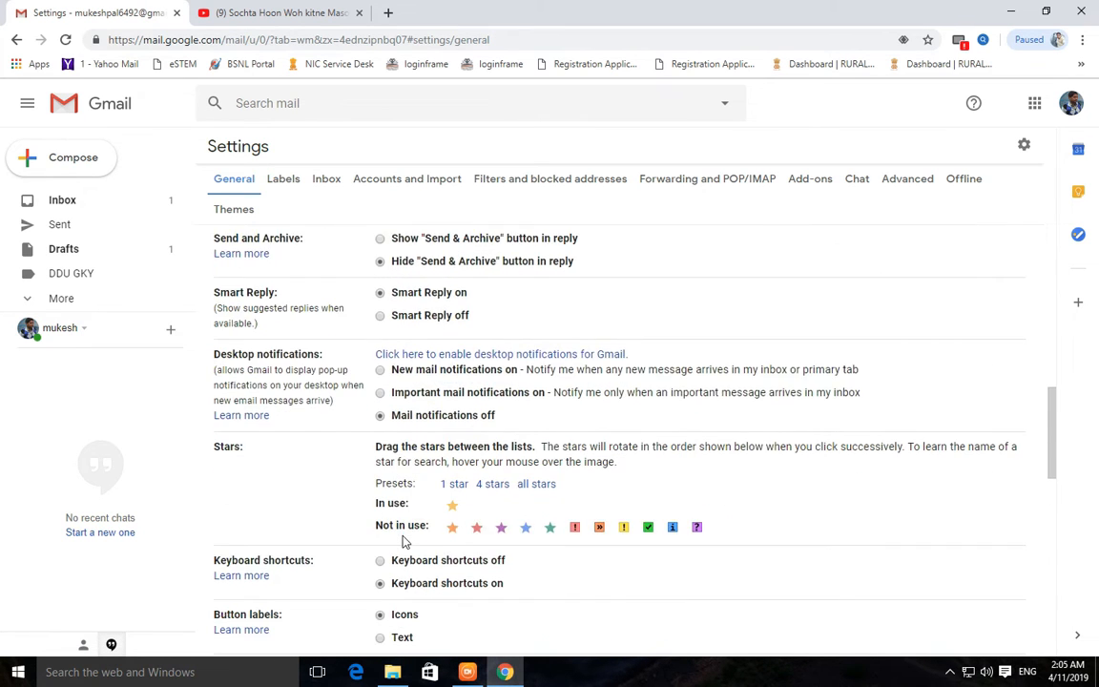
scroll(405, 542, "down", 2)
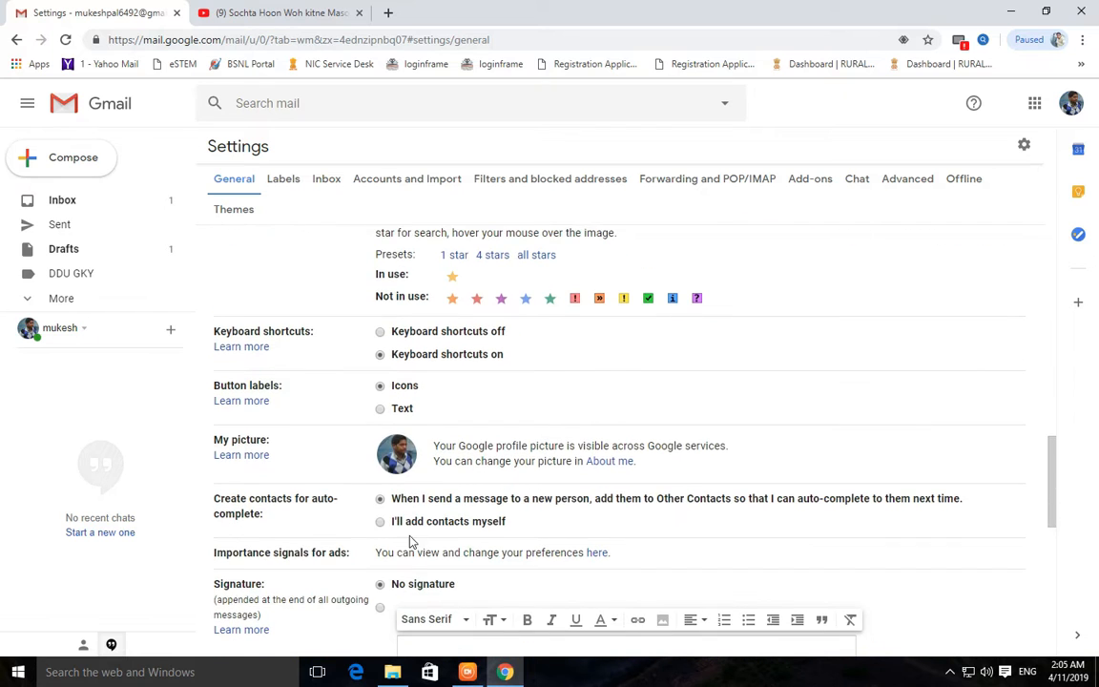
scroll(411, 541, "down", 4)
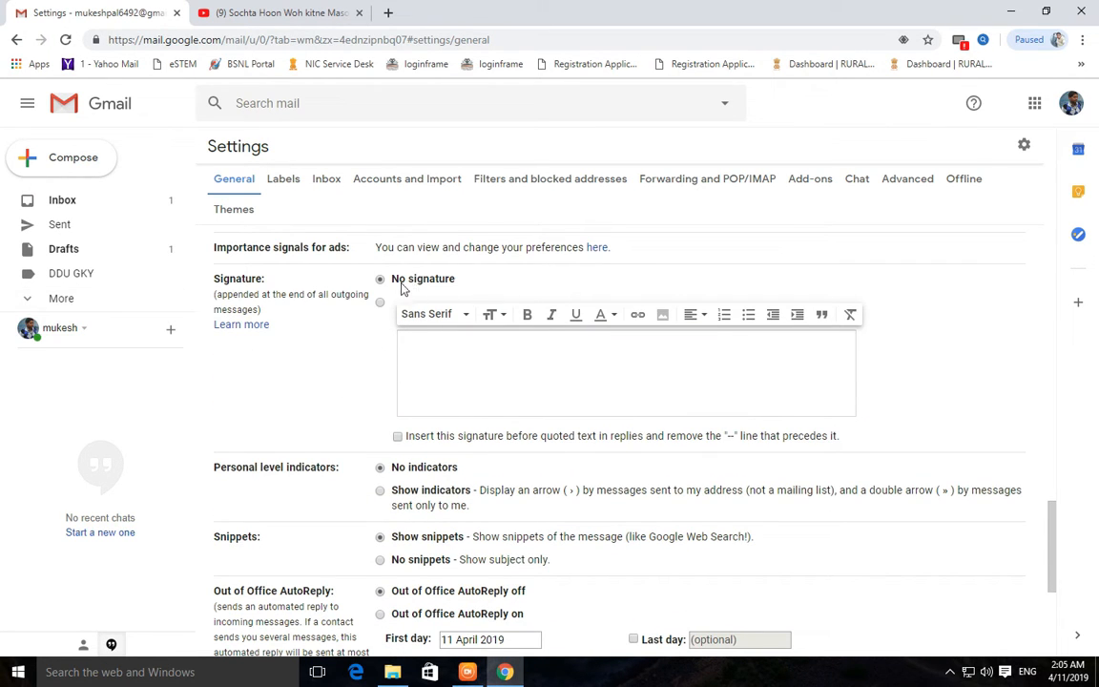
left_click(426, 350)
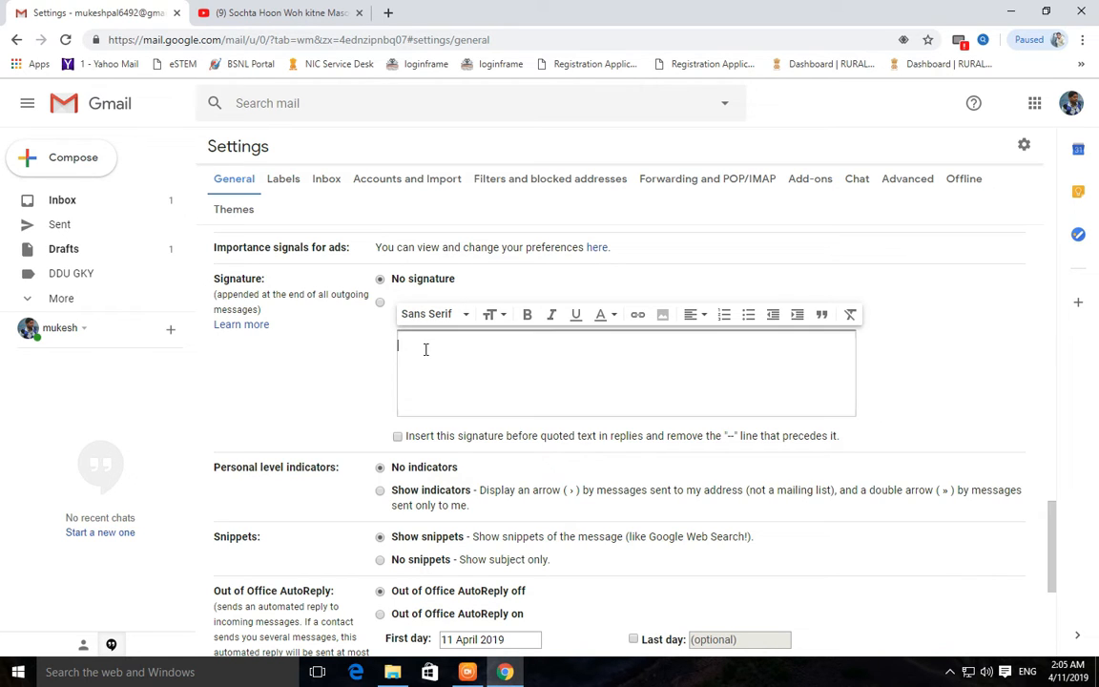
type("Mukesh")
key("BackSpace")
key("BackSpace")
type("shpal")
key("ctrl+a")
Save the signature and check how it appears in a new message, closing that message unsent
scroll(529, 401, "down", 3)
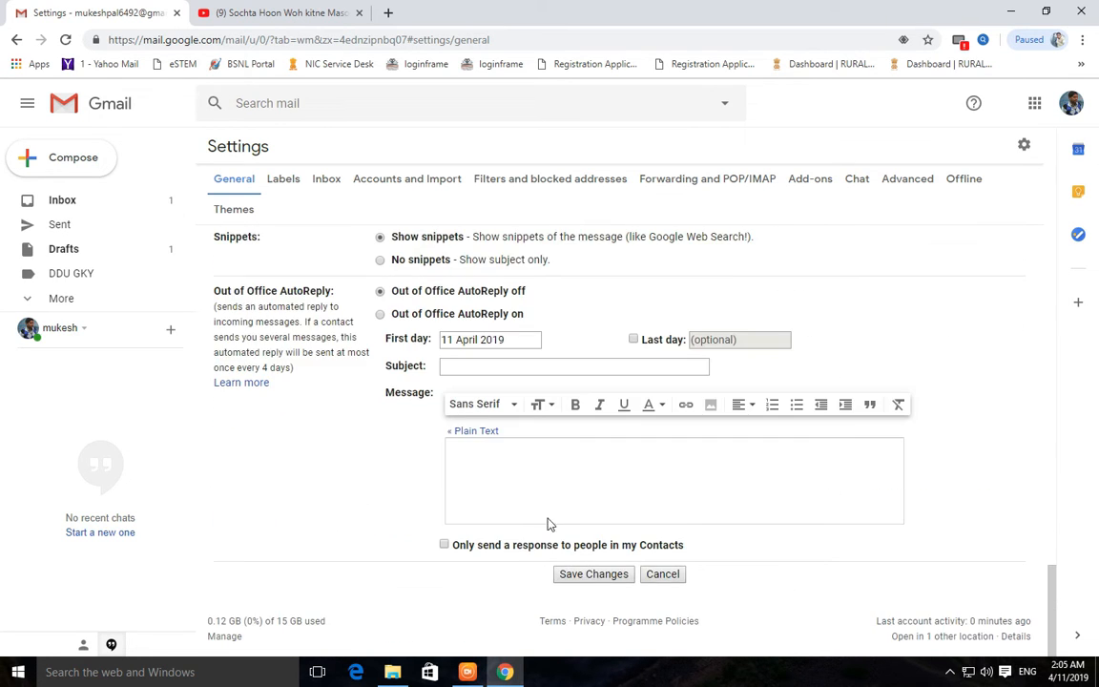
scroll(549, 524, "up", 4)
scroll(464, 370, "down", 4)
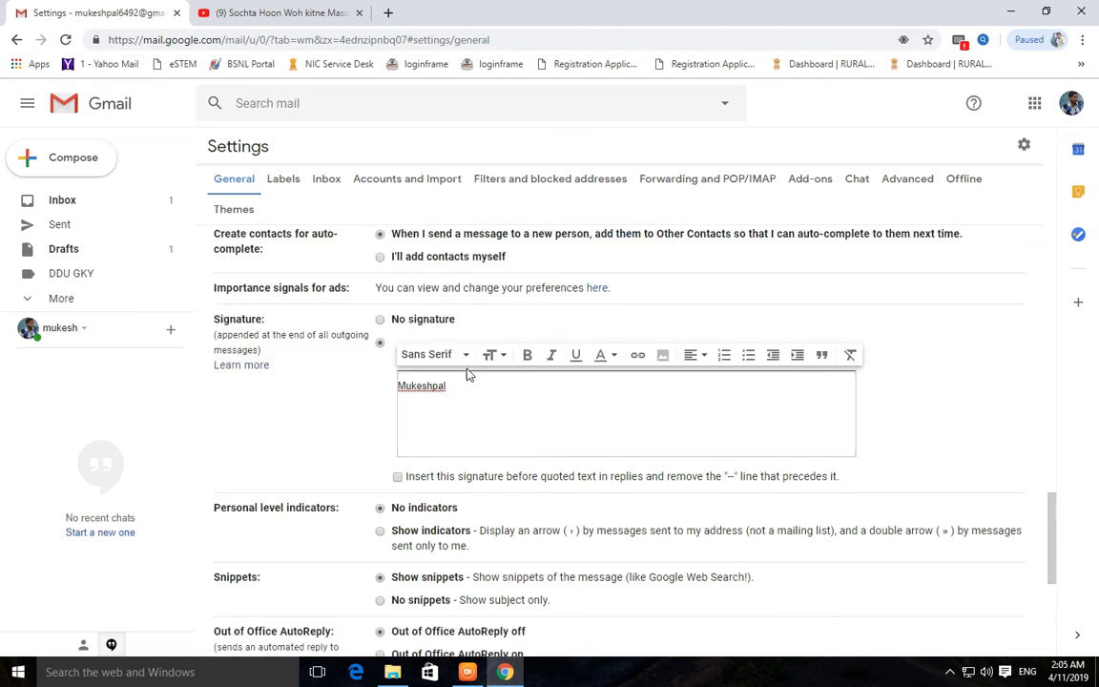
left_click(601, 580)
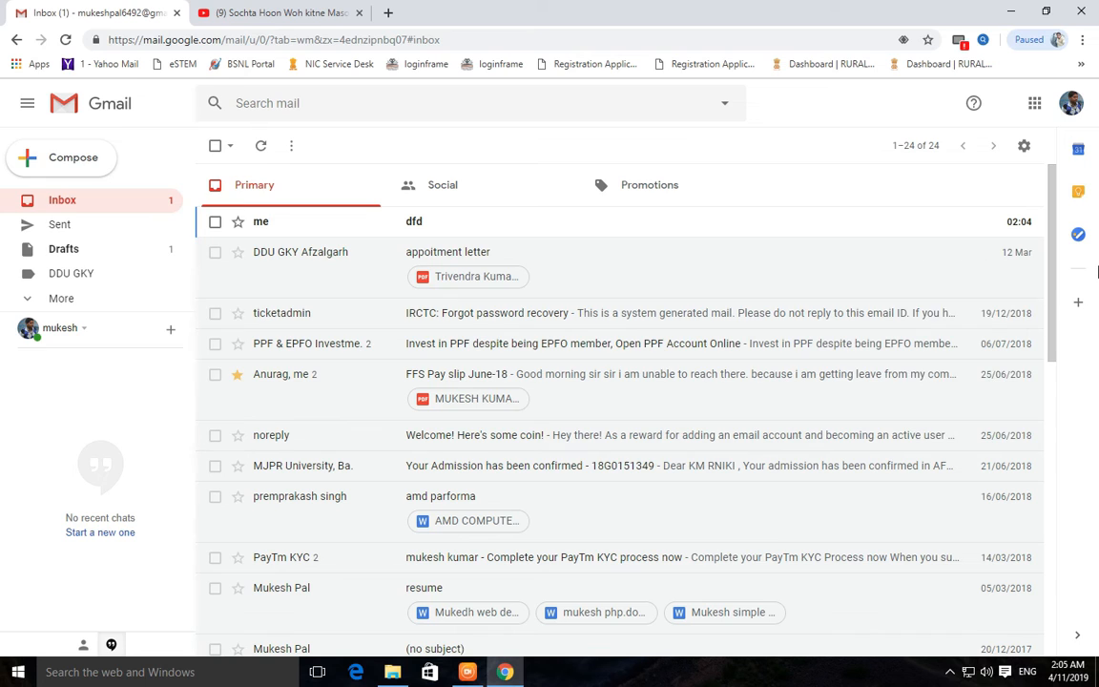
key("c")
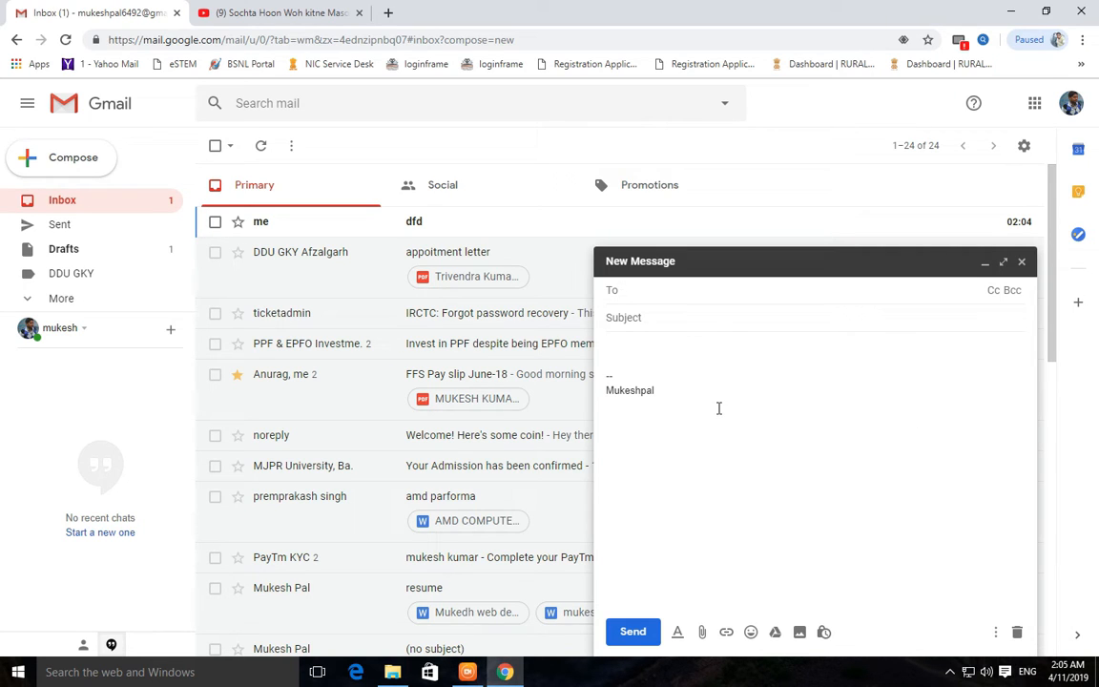
left_click(1022, 264)
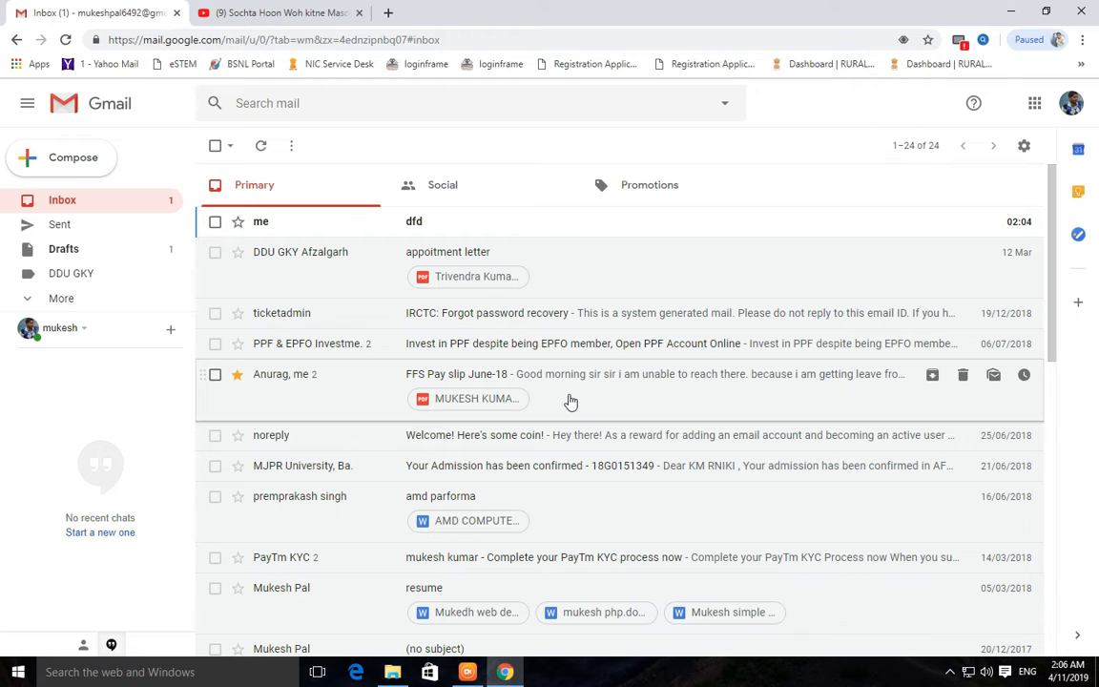
Switch the signature option to No signature in the general settings
left_click(1022, 145)
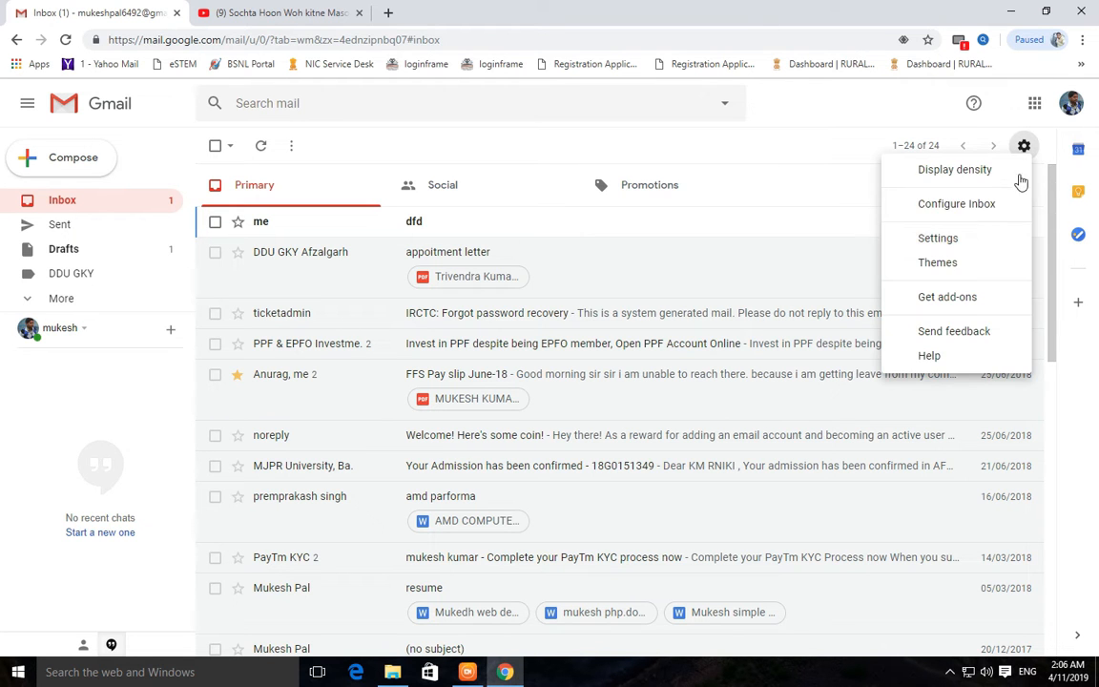
left_click(973, 248)
scroll(434, 458, "down", 5)
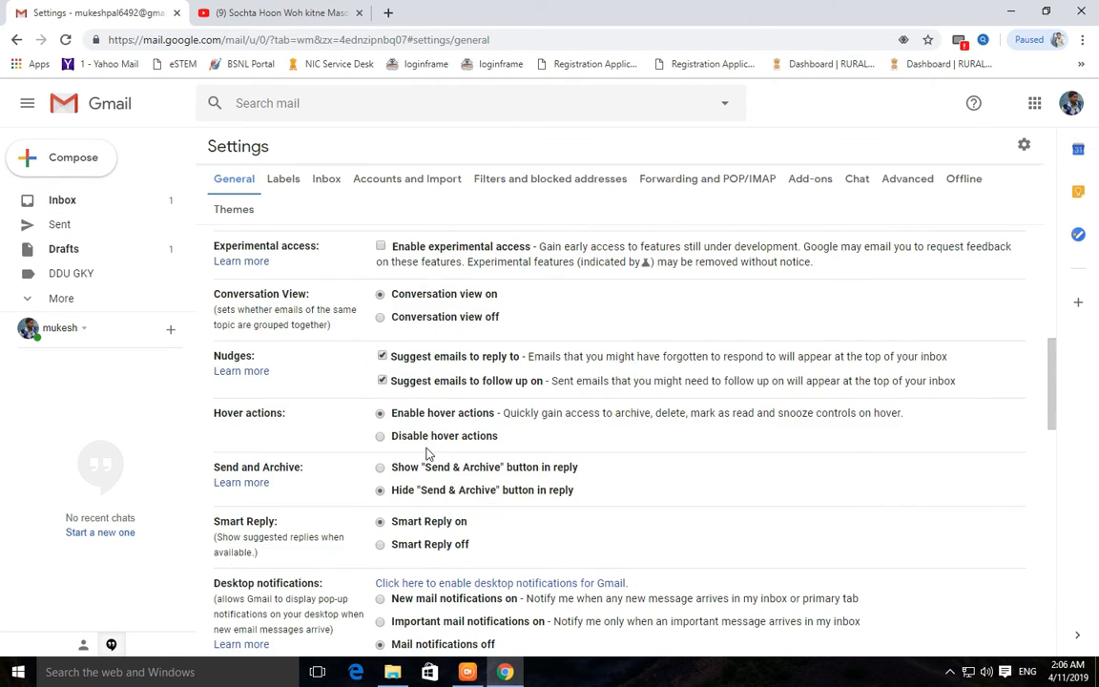
scroll(426, 453, "down", 8)
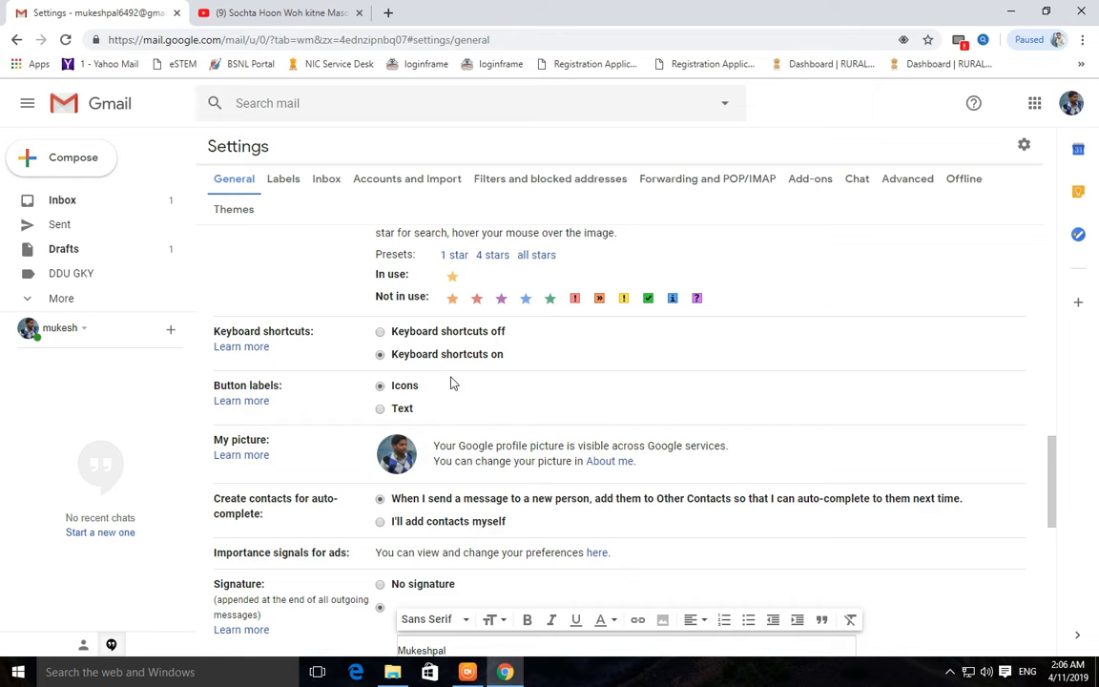
scroll(410, 425, "down", 3)
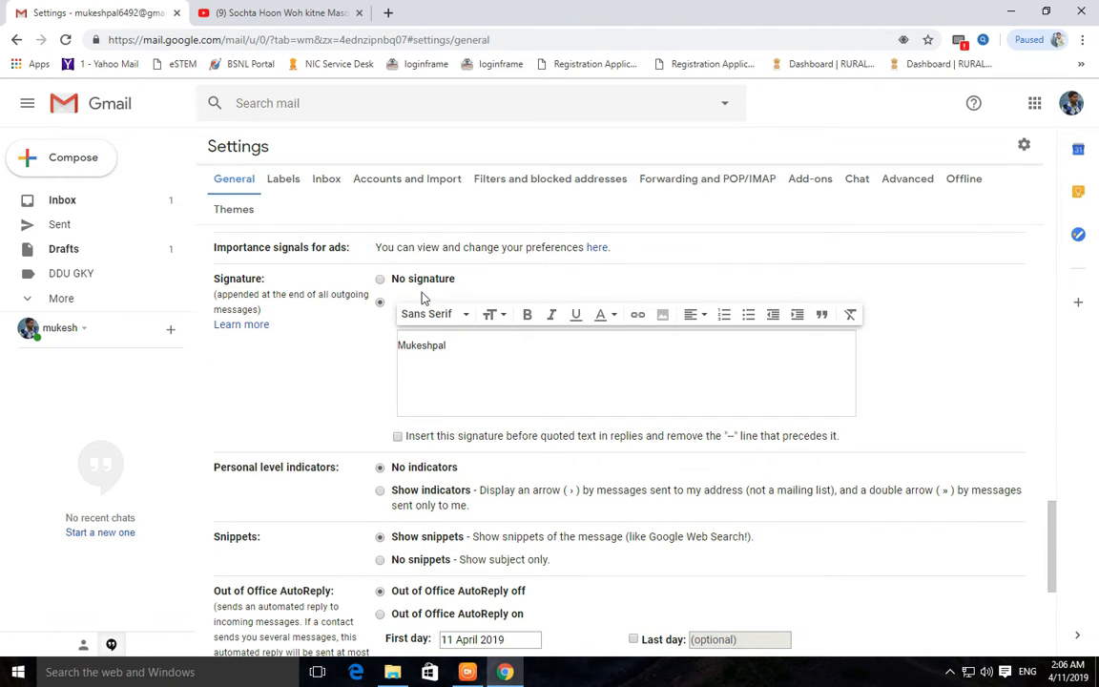
left_click(381, 279)
Turn on the Out of Office AutoReply with 18 April 2019 as last day, trying and erasing dsjhdj as its message
scroll(567, 325, "down", 3)
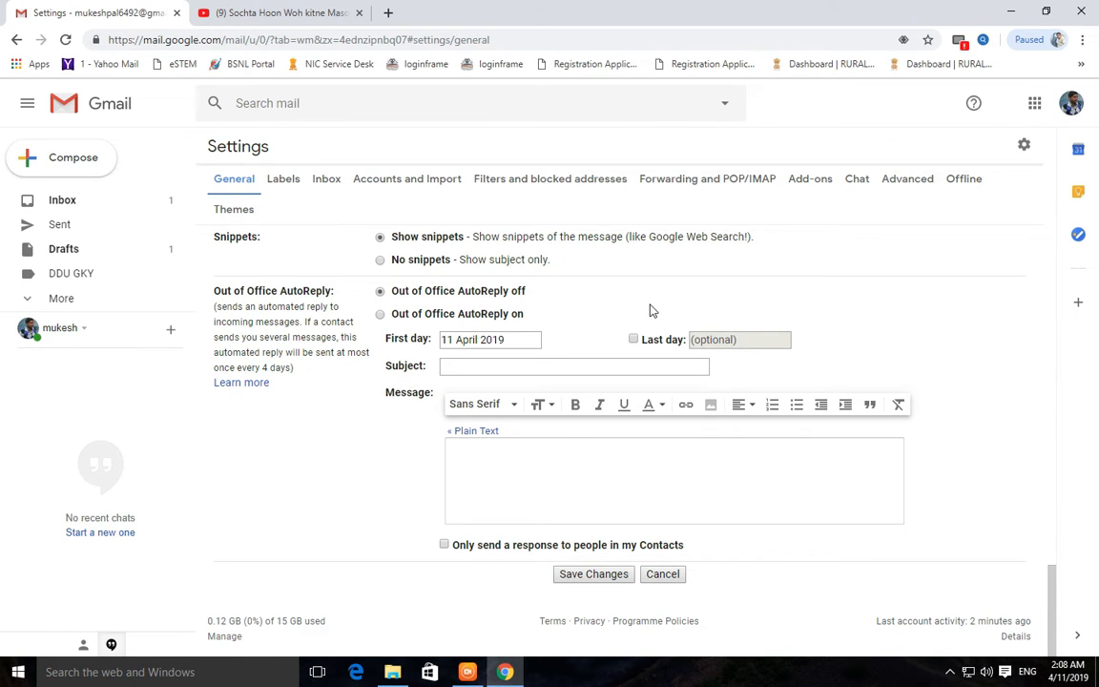
left_click(584, 312)
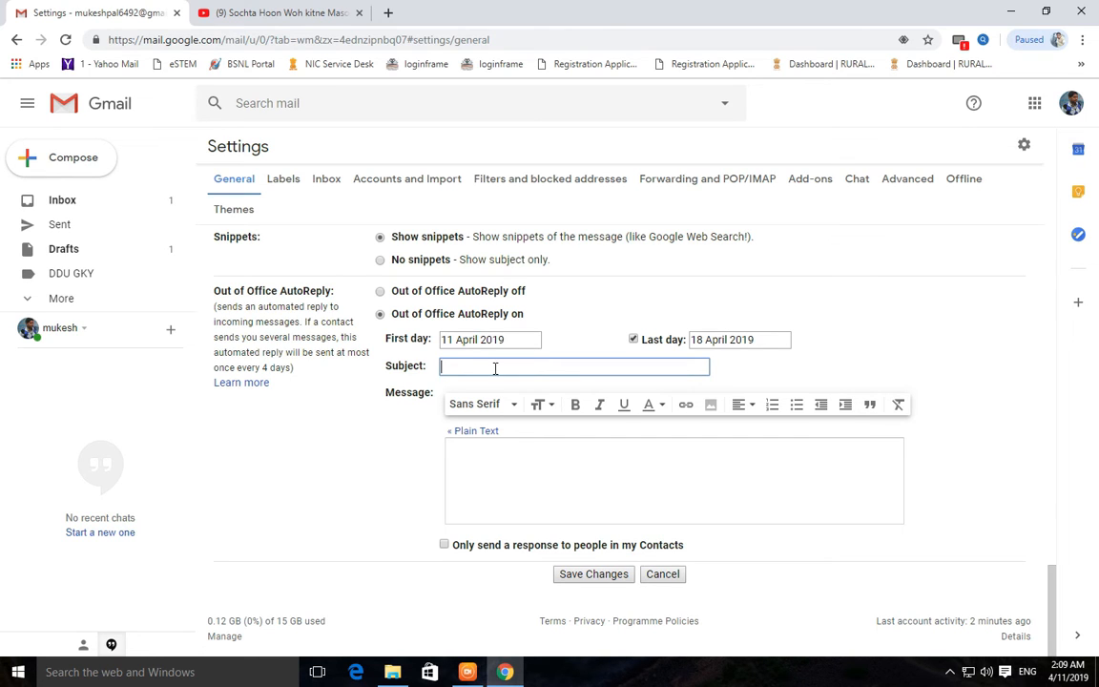
left_click(511, 461)
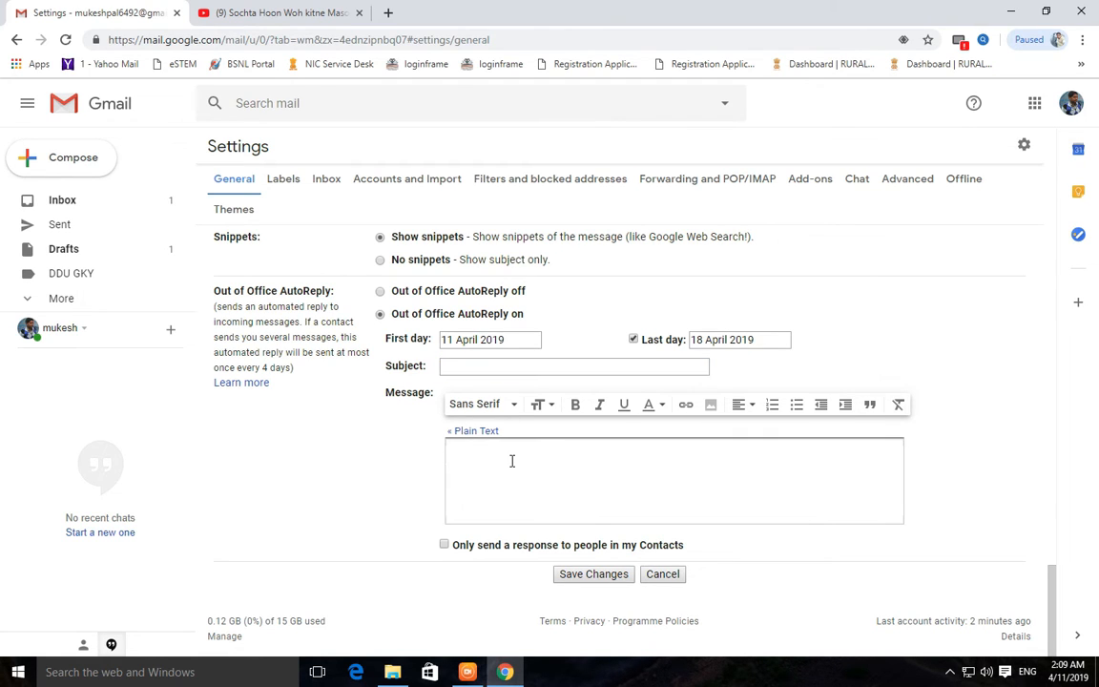
type("dsjhdj")
key("BackSpace")
key("BackSpace")
key("BackSpace")
key("BackSpace")
key("BackSpace")
key("BackSpace")
Turn the Out of Office AutoReply off and save the settings
left_click(380, 292)
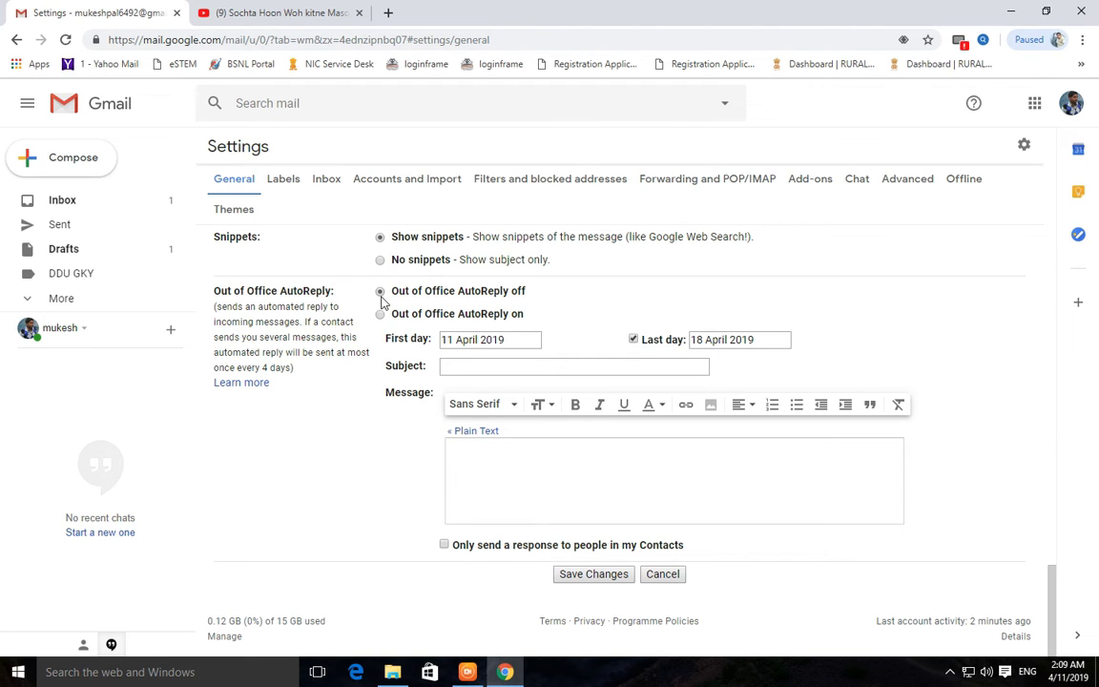
left_click(567, 577)
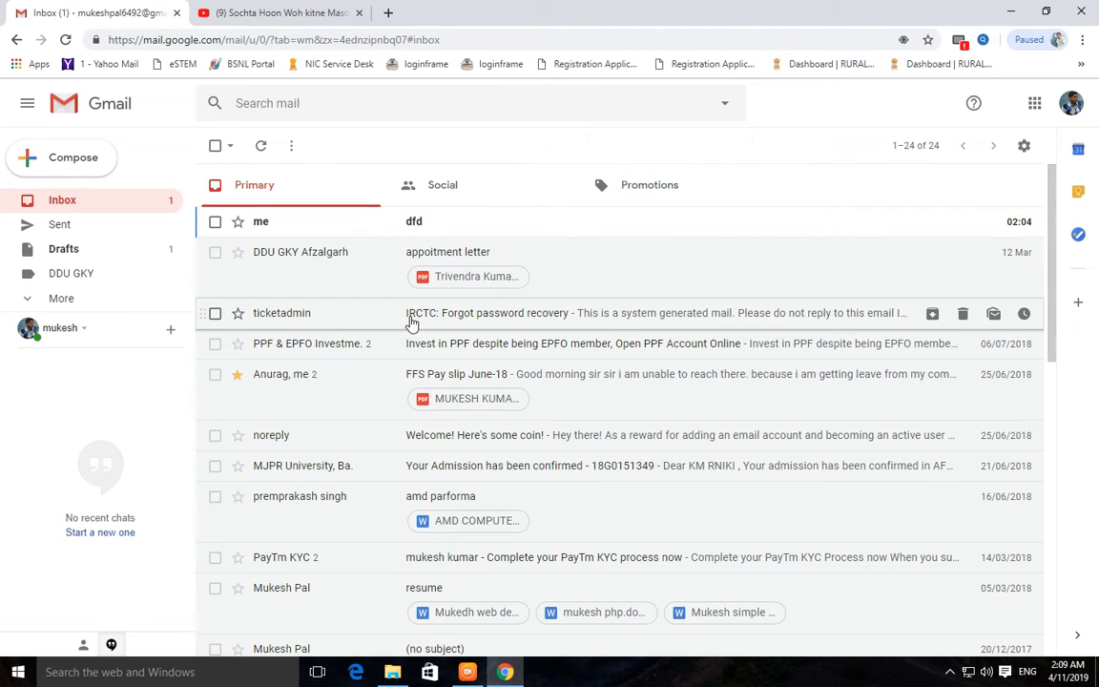
Open the label settings and compare them with the general settings
left_click(1024, 148)
left_click(971, 246)
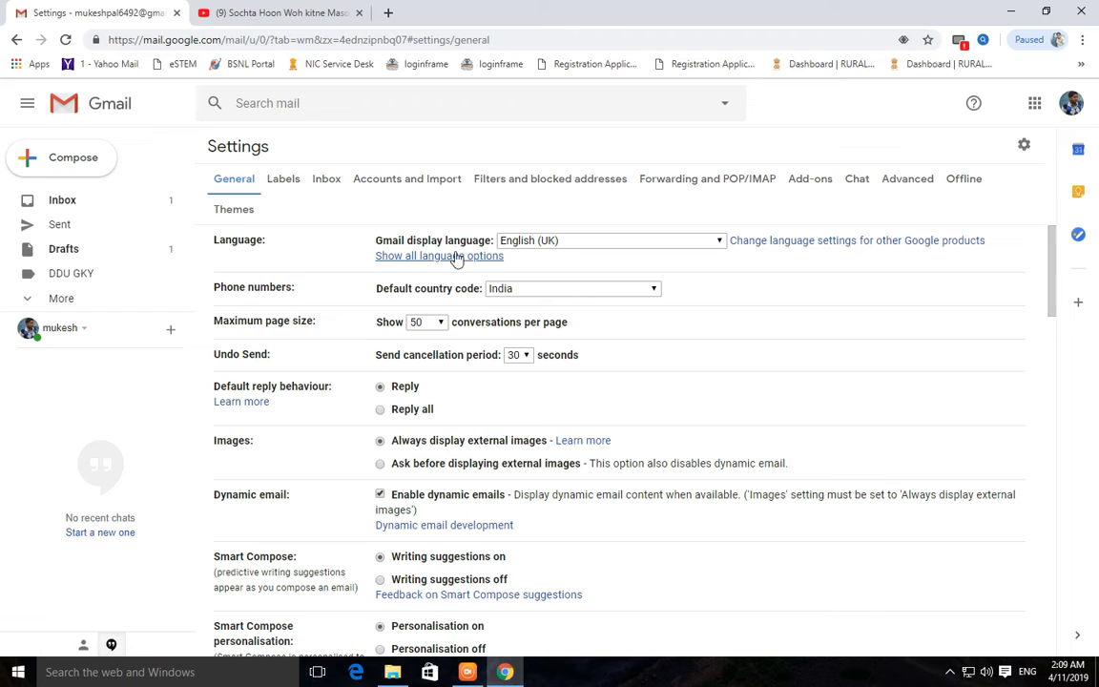
left_click(290, 182)
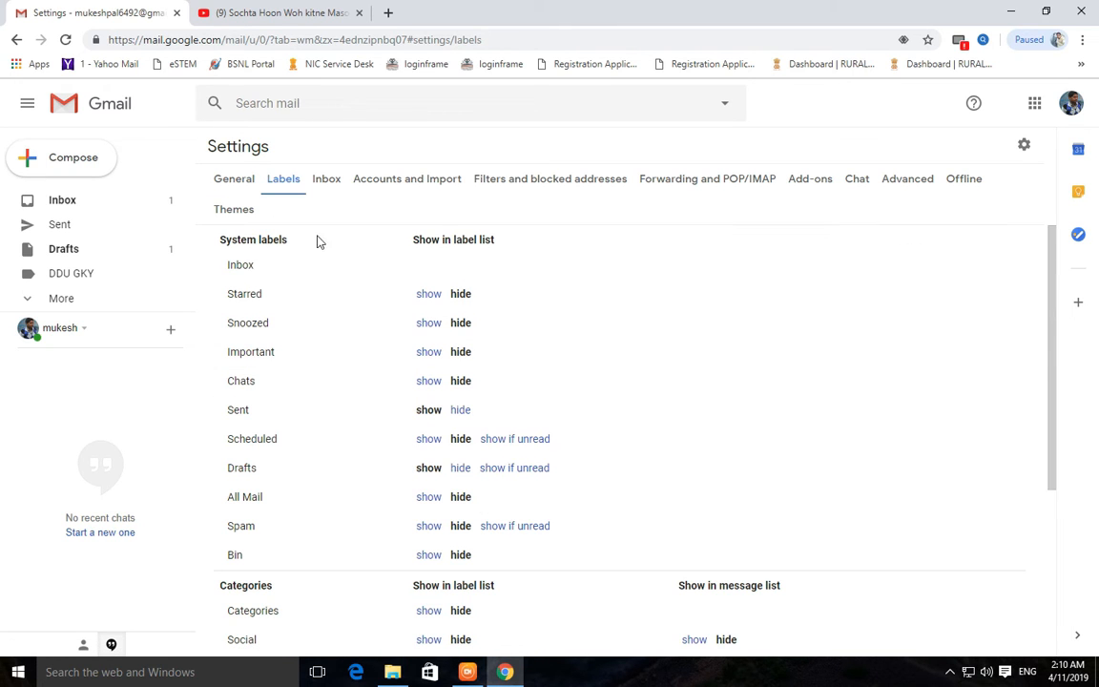
left_click(240, 181)
left_click(283, 181)
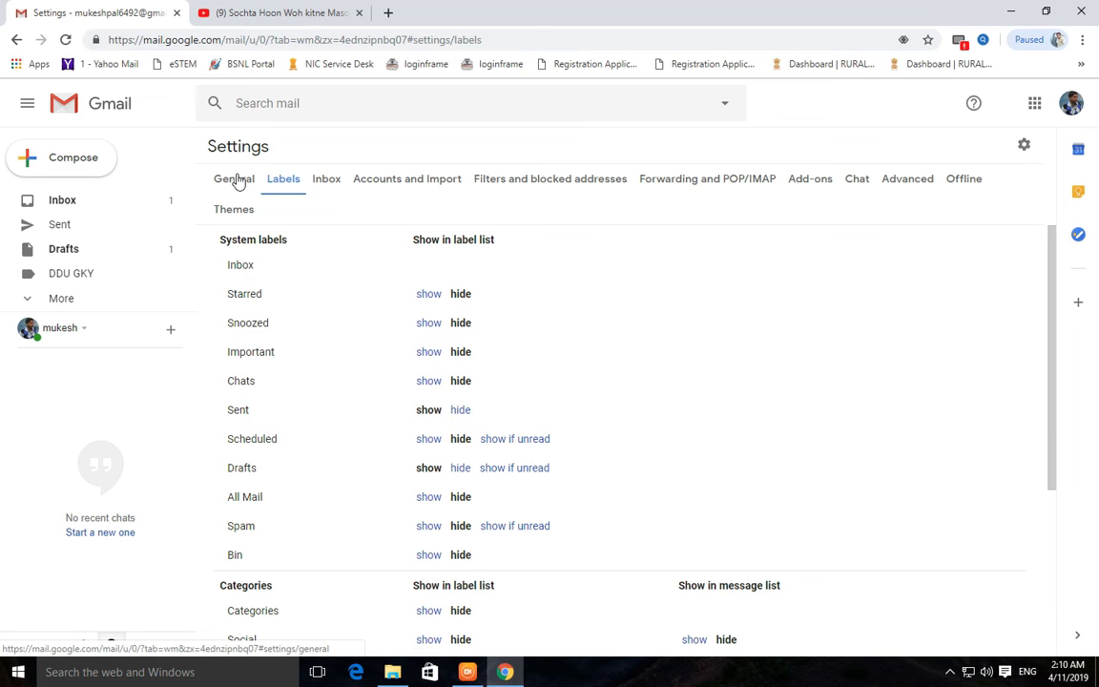
left_click(243, 184)
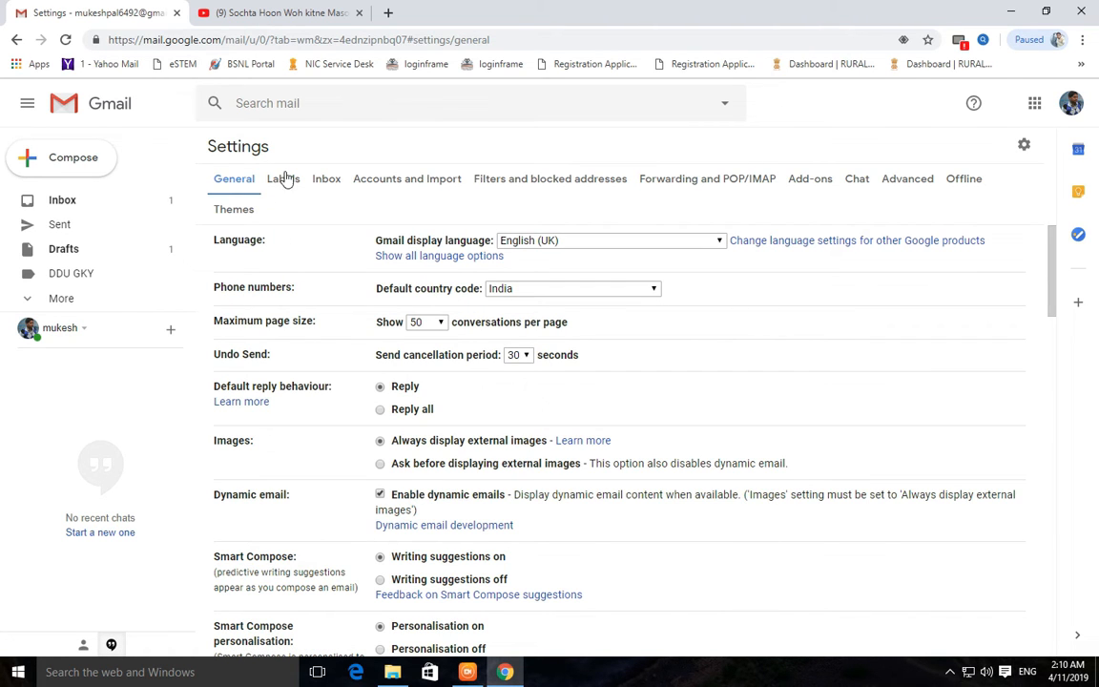
left_click(295, 187)
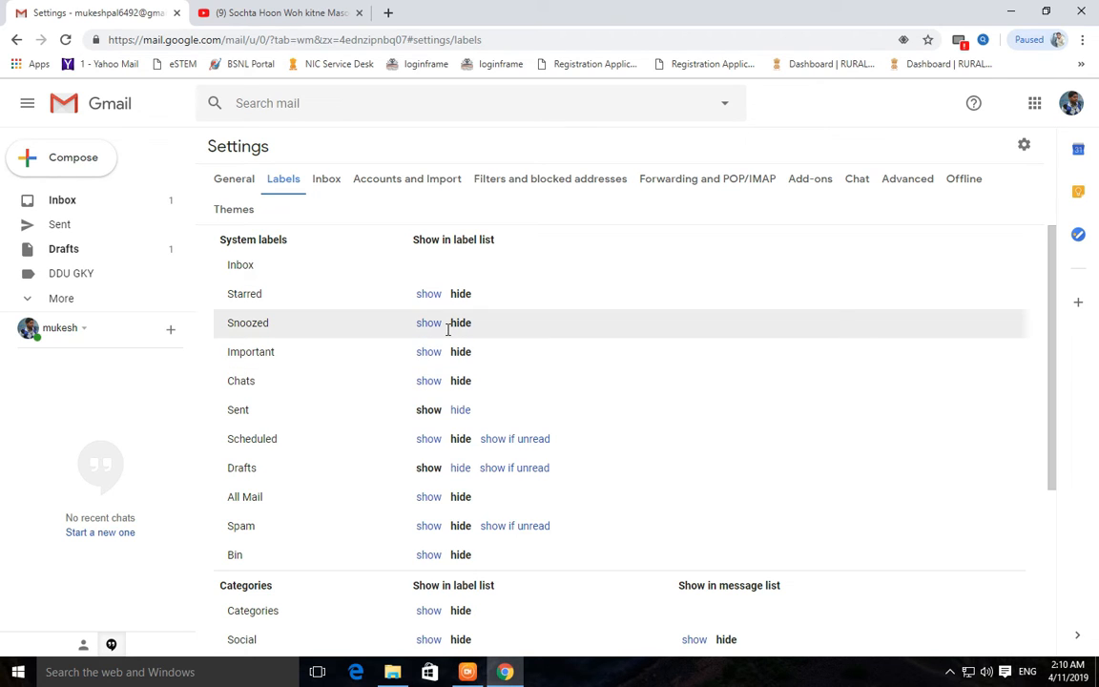
Examine the show and hide options of the system, category and custom labels, and view the new label form without creating one
scroll(484, 444, "down", 3)
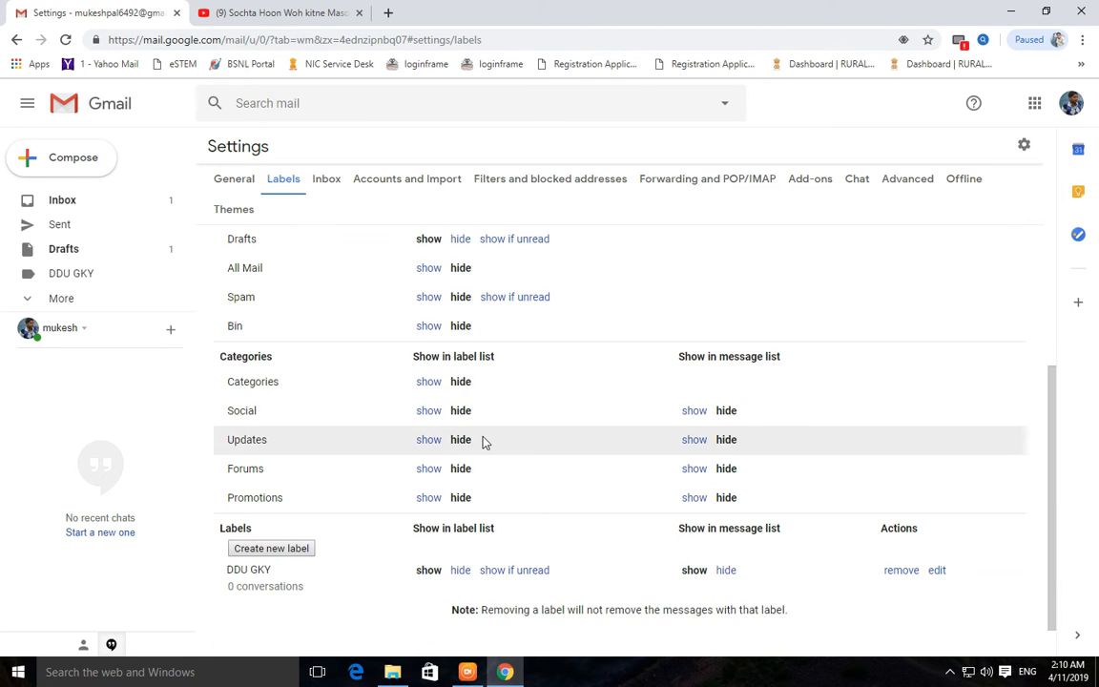
scroll(484, 442, "down", 1)
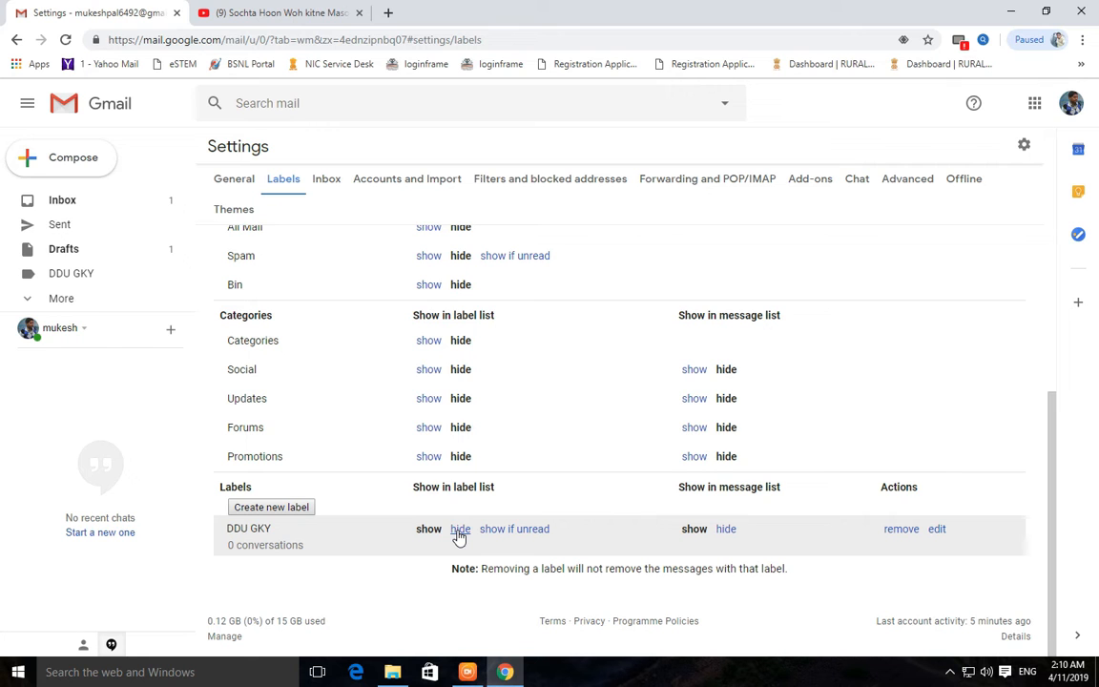
scroll(258, 429, "up", 3)
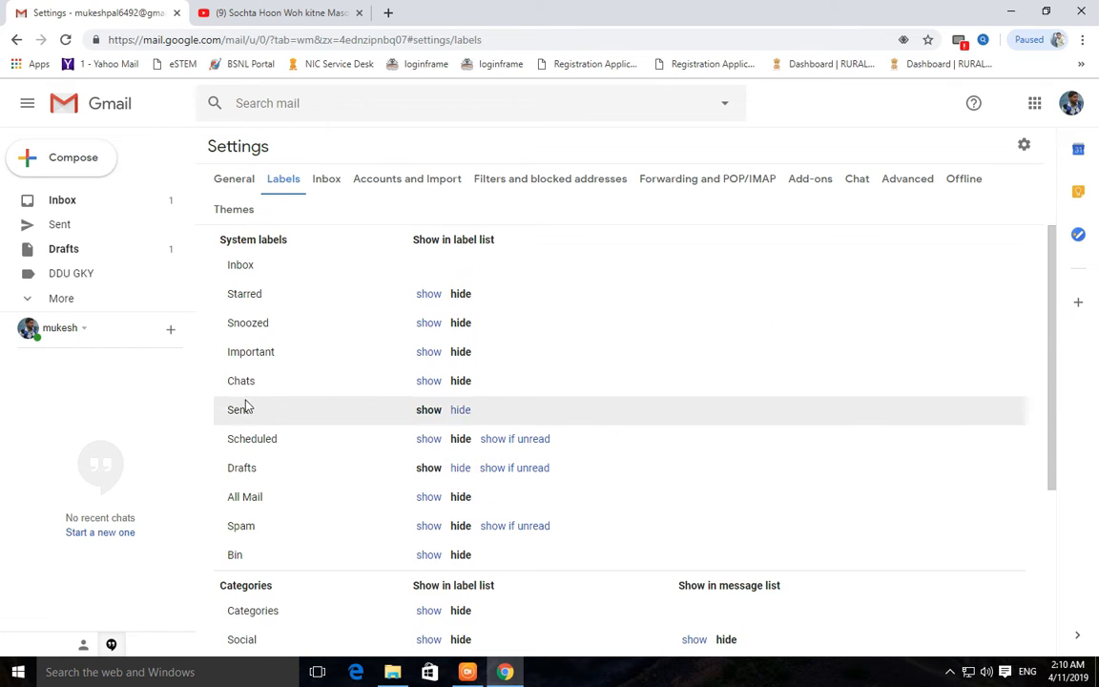
scroll(294, 373, "down", 3)
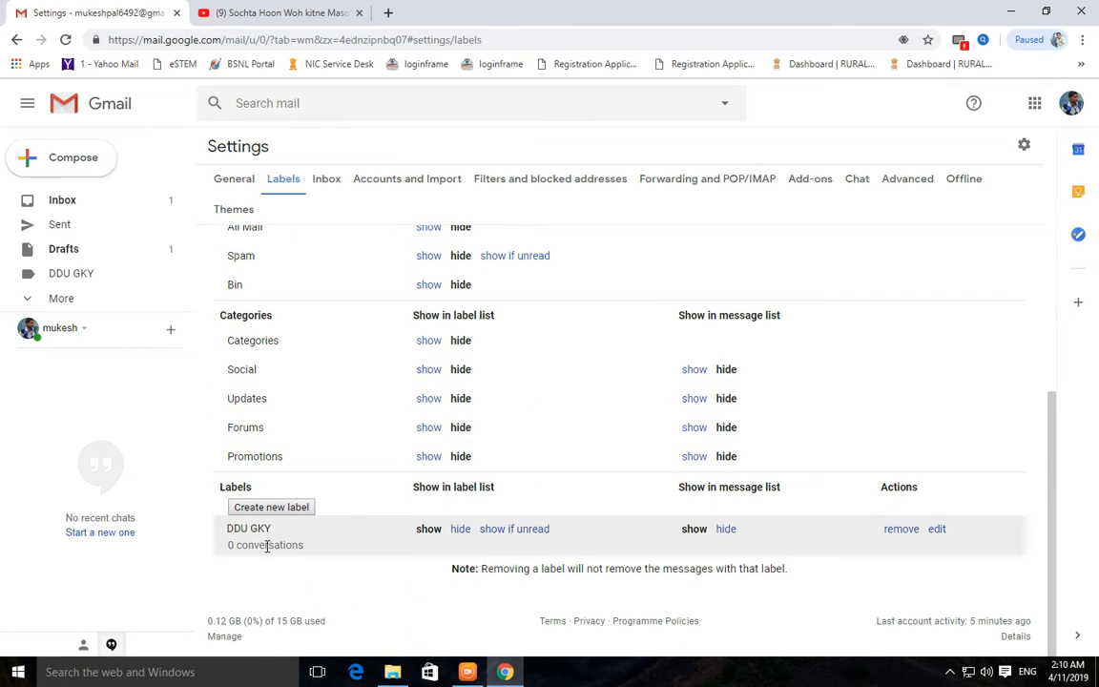
left_click(283, 507)
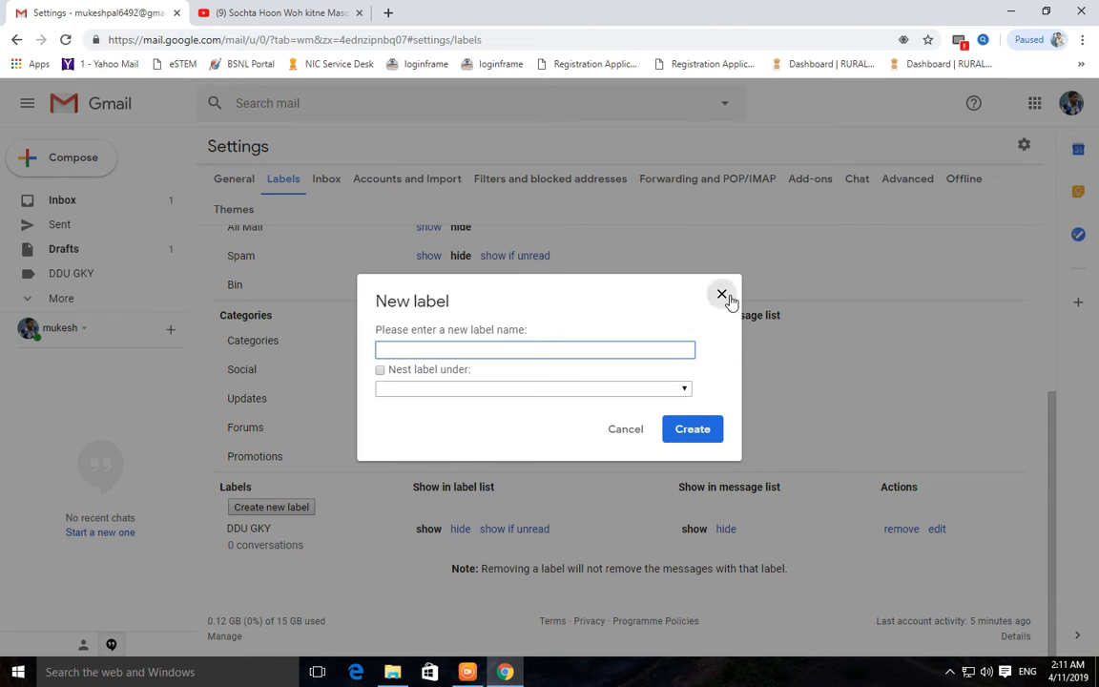
left_click(721, 297)
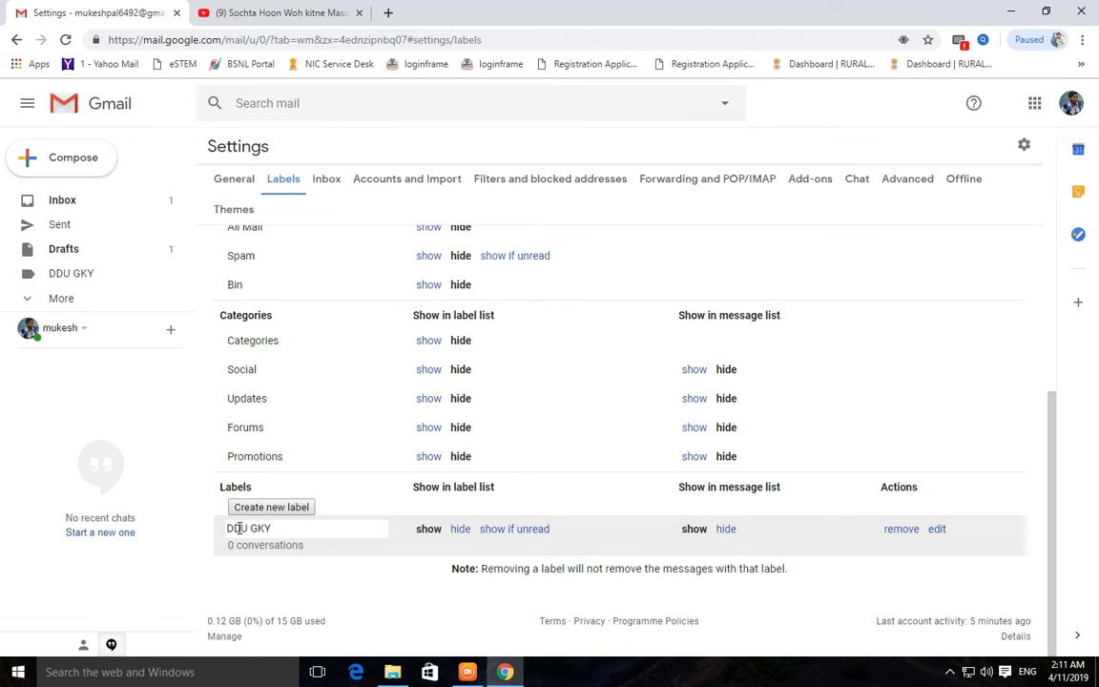
Create a new label named main
left_click(291, 508)
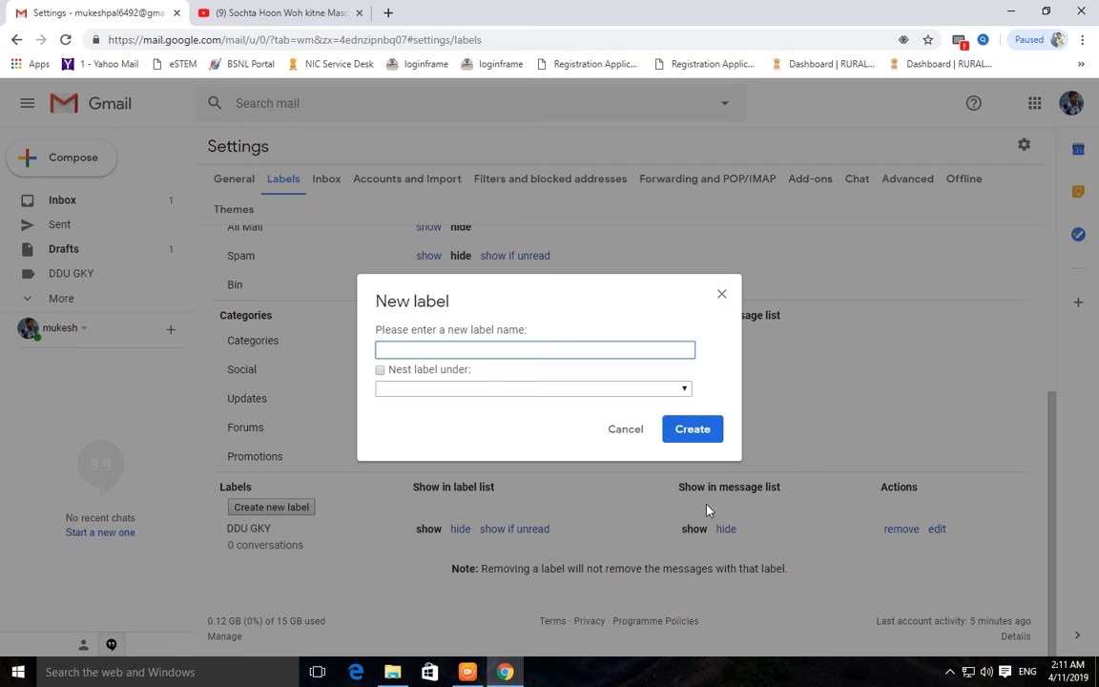
type("main")
left_click(716, 431)
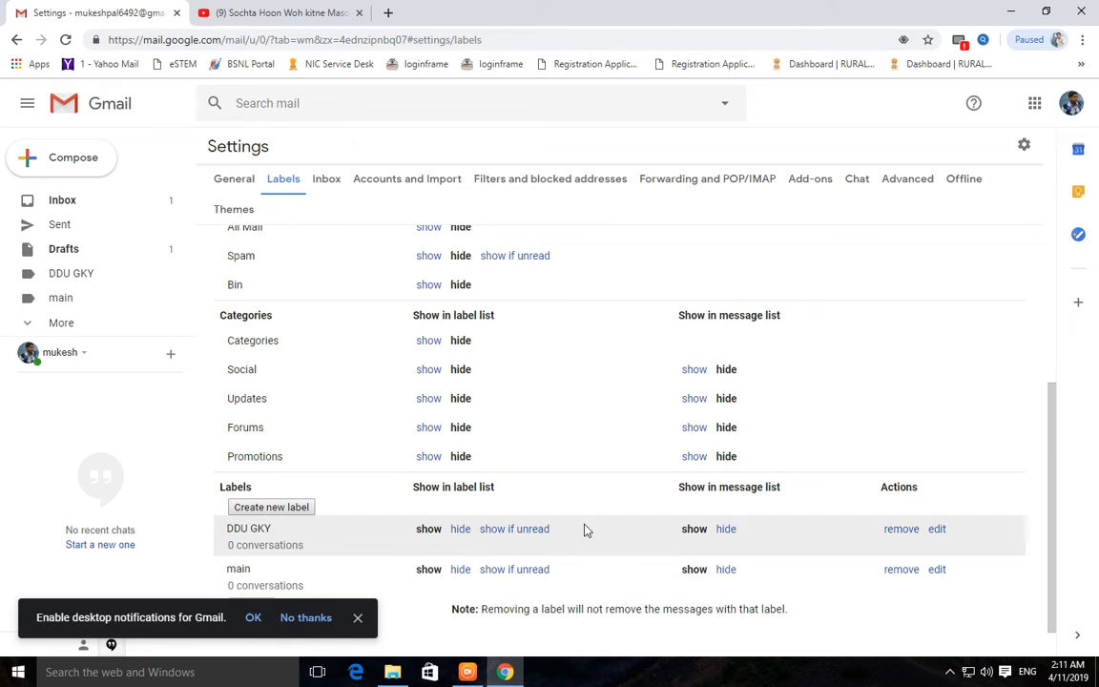
Switch the Social and Promotions categories off and back on in the inbox settings, and save the changes
left_click(334, 182)
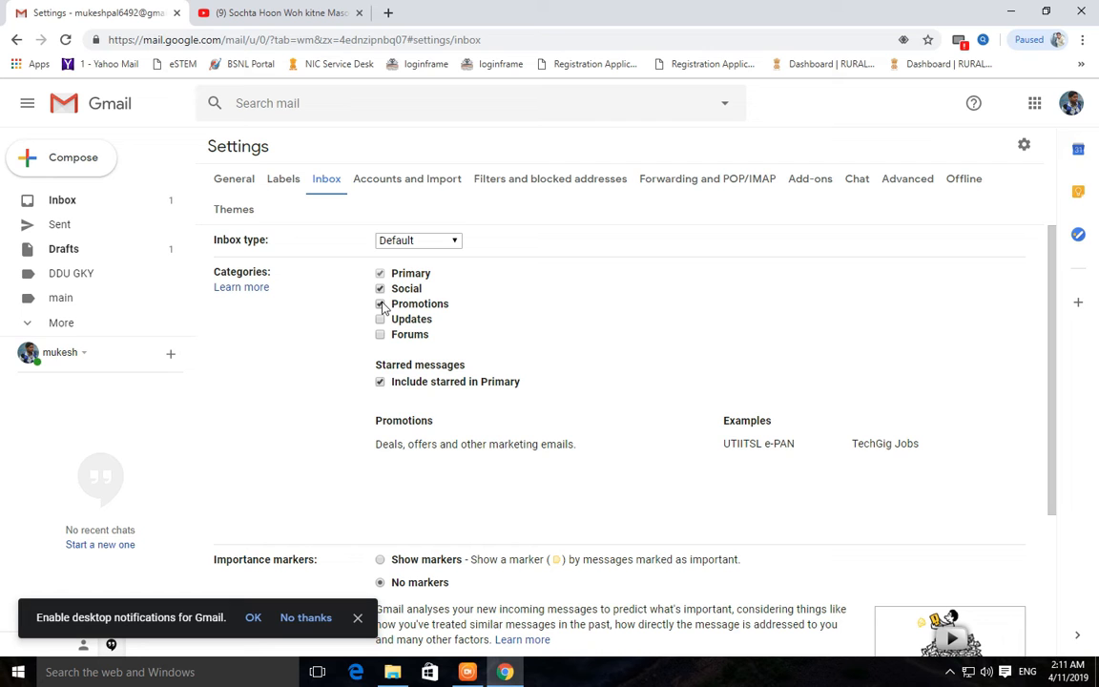
scroll(446, 411, "down", 3)
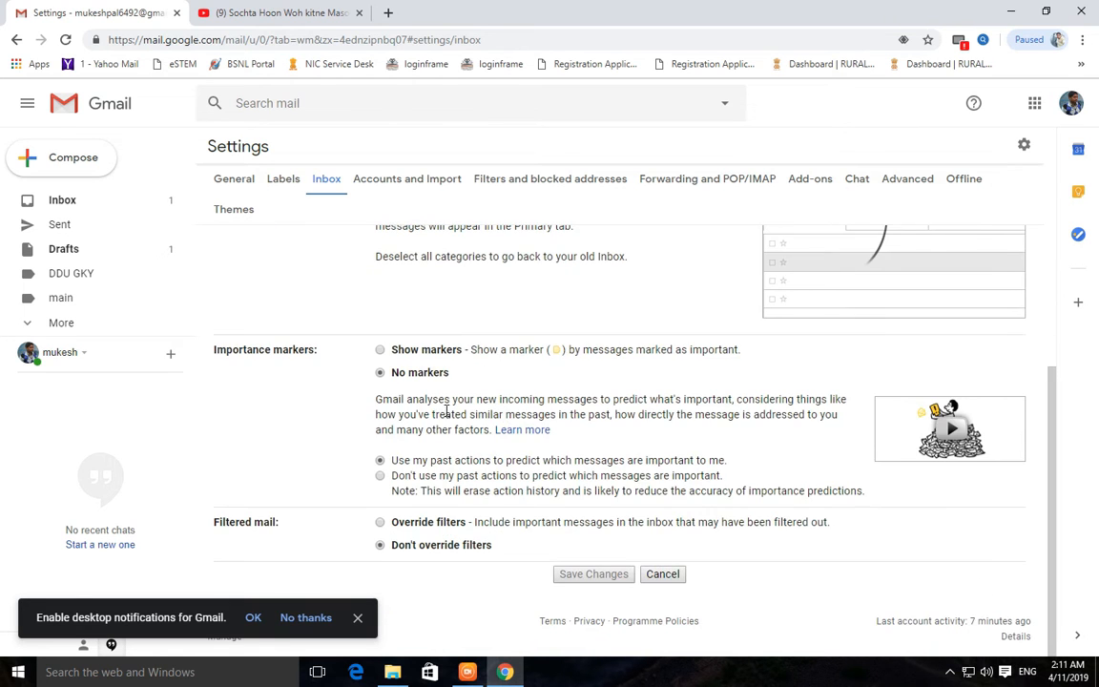
scroll(445, 410, "up", 3)
left_click(381, 304)
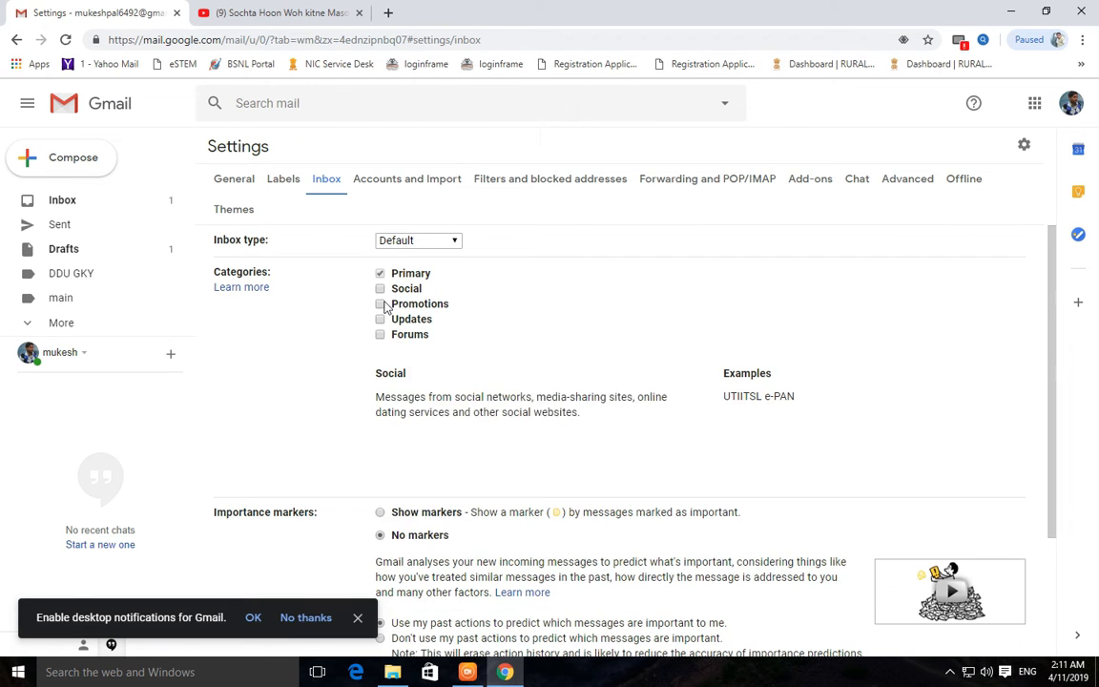
left_click(381, 302)
scroll(554, 498, "down", 3)
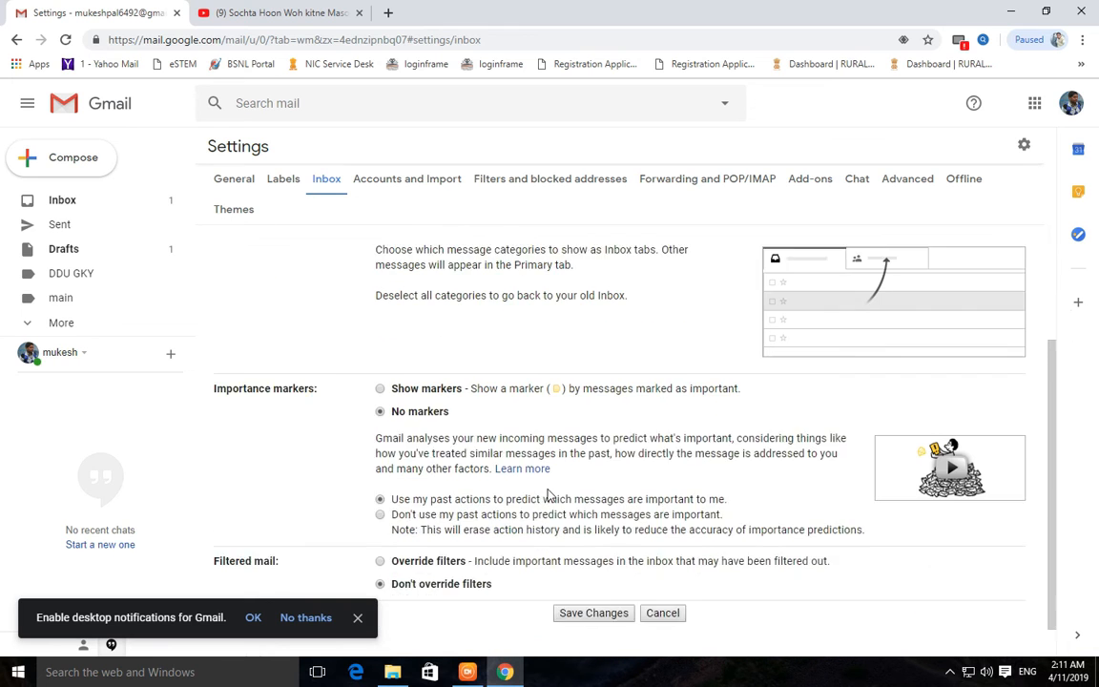
left_click(569, 572)
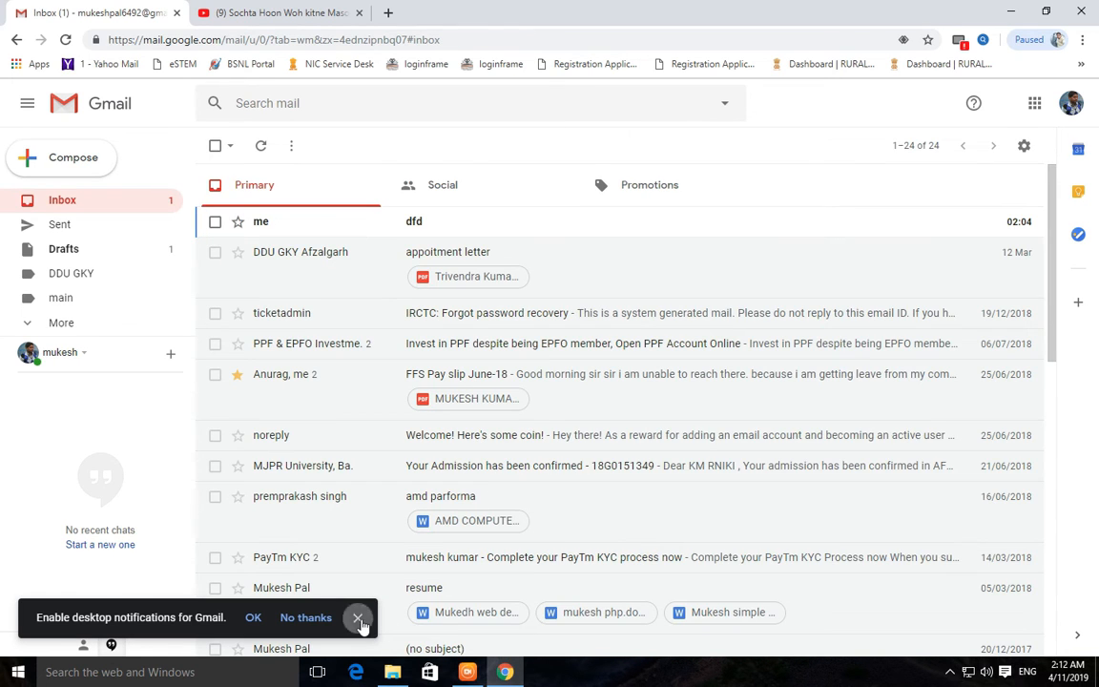
Dismiss the desktop notifications prompt and remove both ads from the Social category of the inbox
left_click(358, 618)
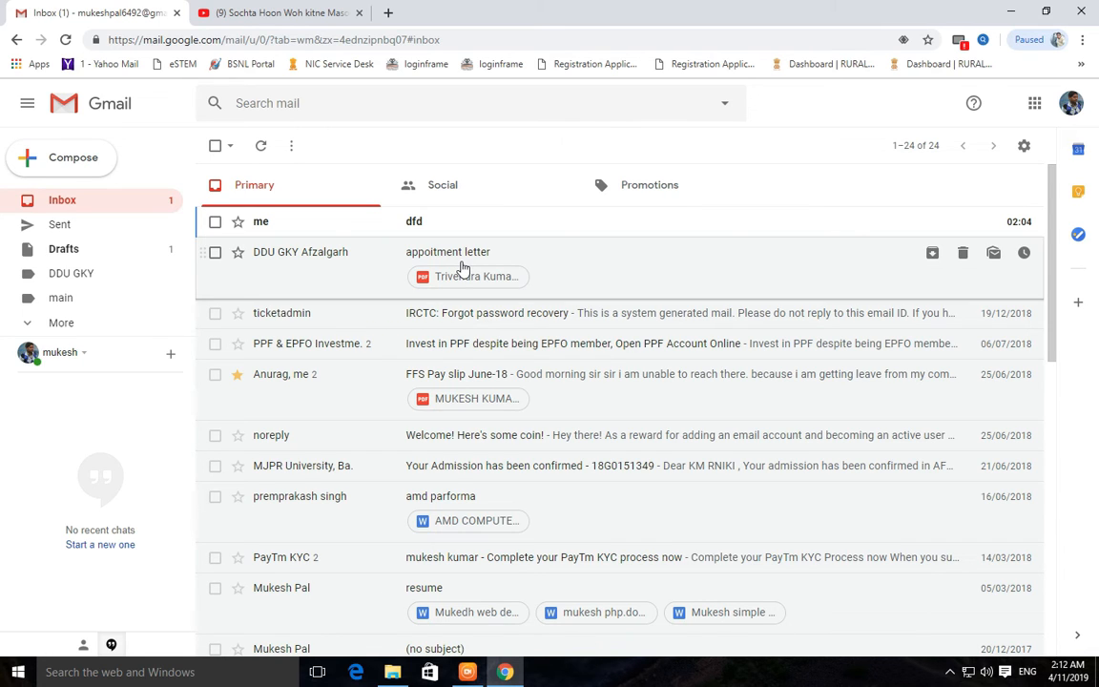
left_click(466, 197)
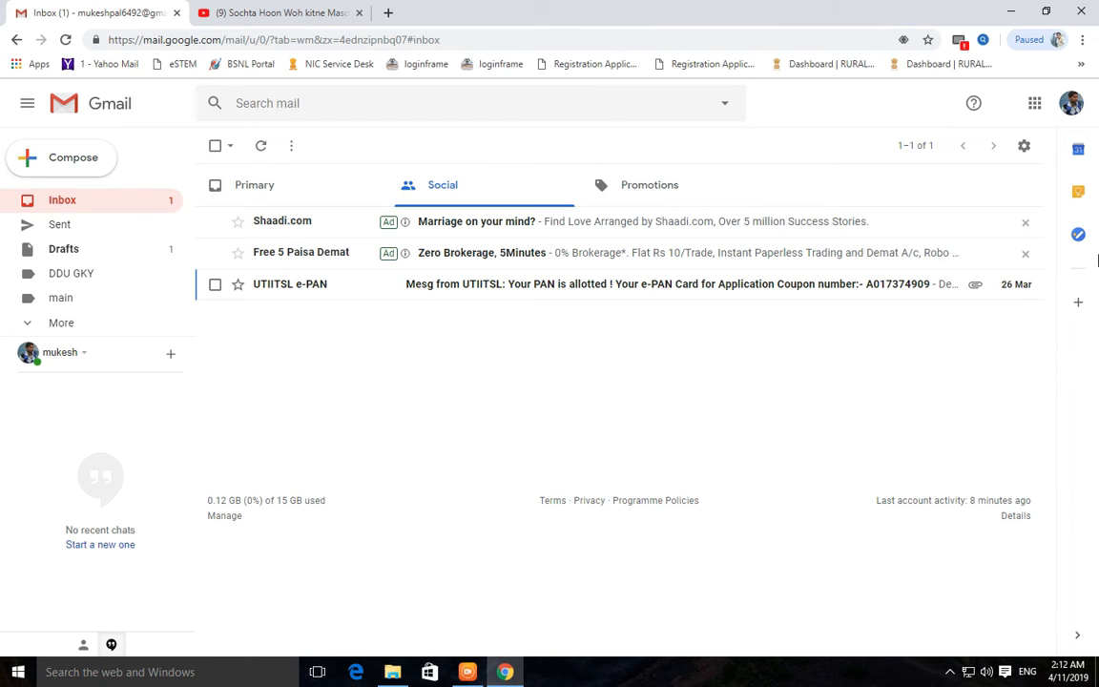
left_click(1025, 253)
left_click(1025, 222)
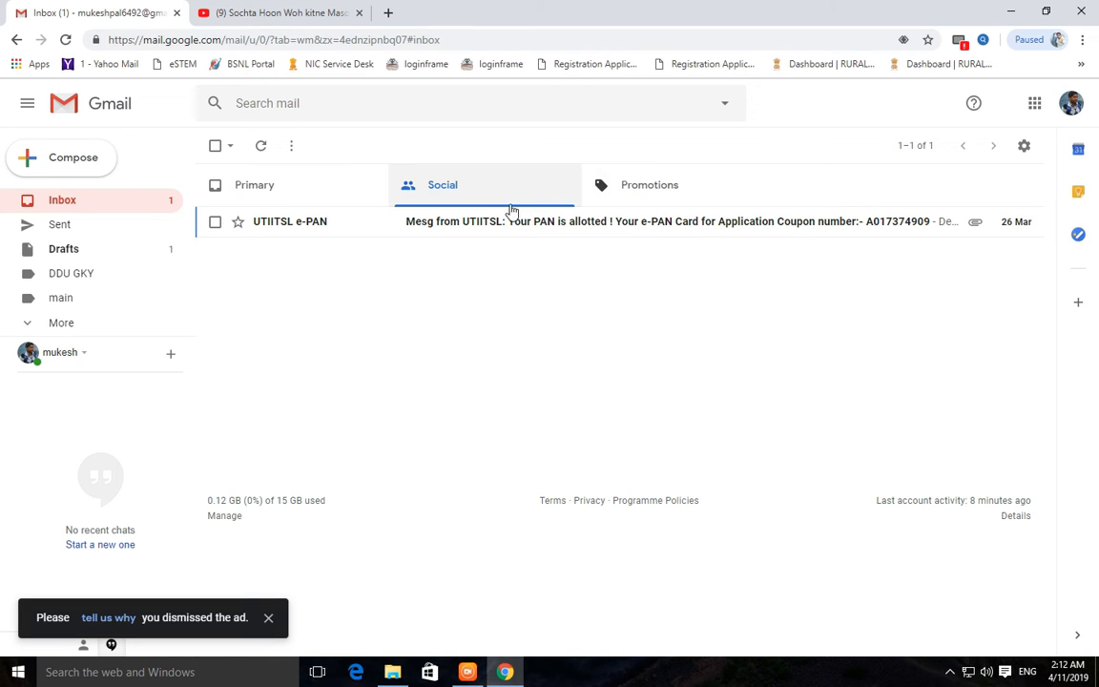
Open the forwarding and POP/IMAP settings and view the form for adding a forwarding address without adding one
left_click(1024, 148)
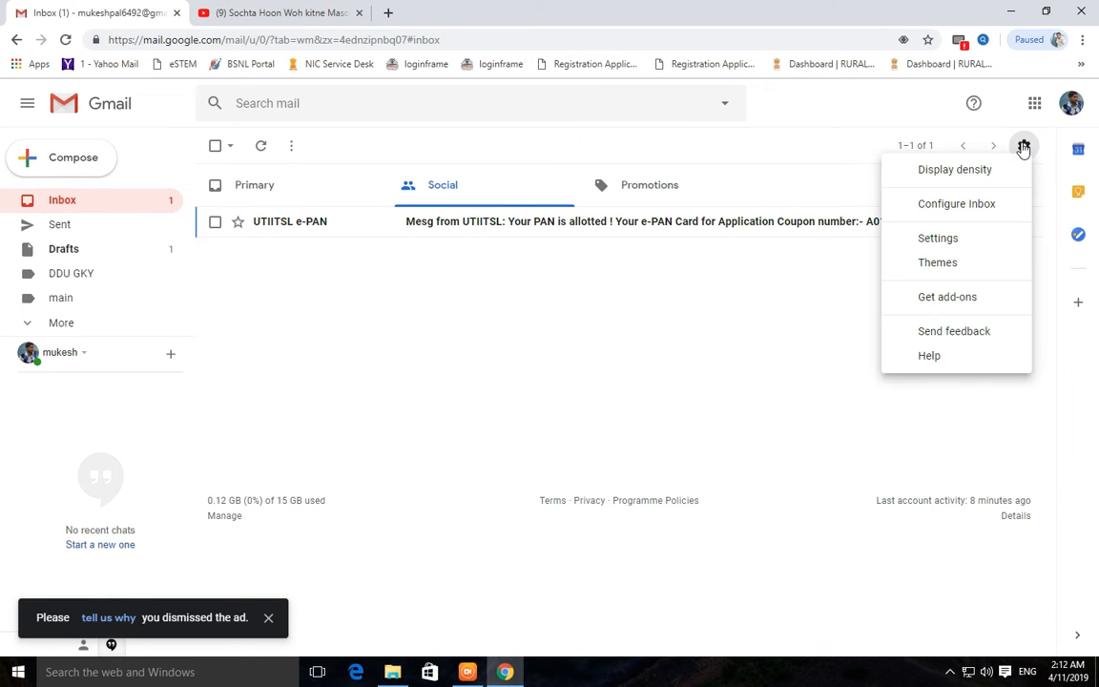
left_click(946, 241)
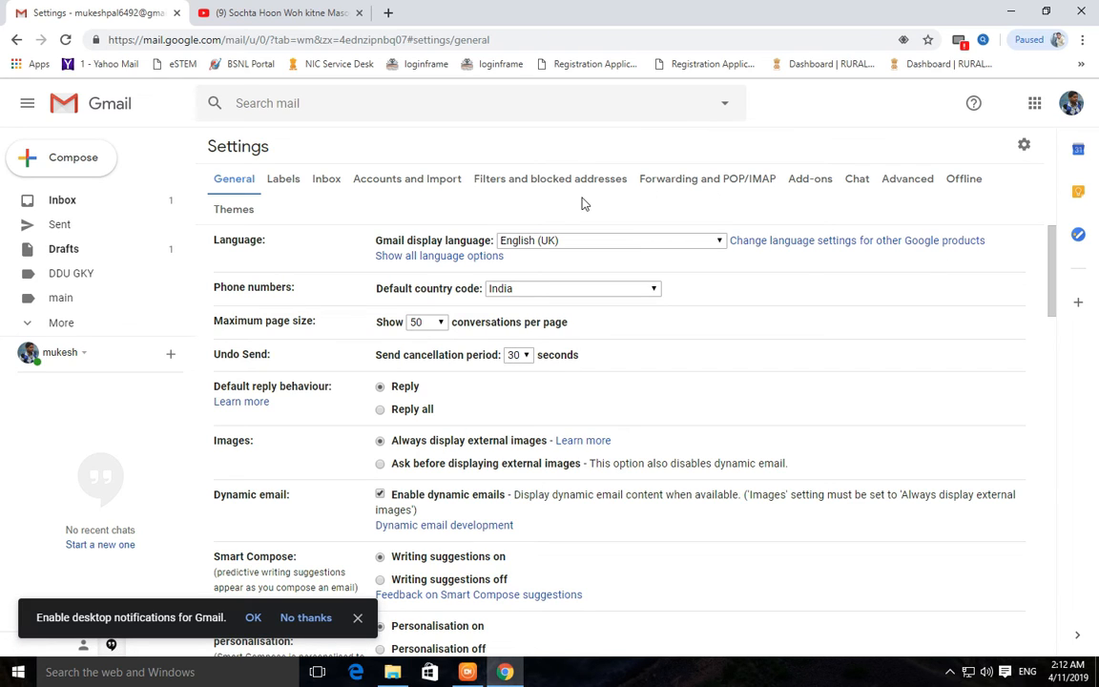
left_click(683, 186)
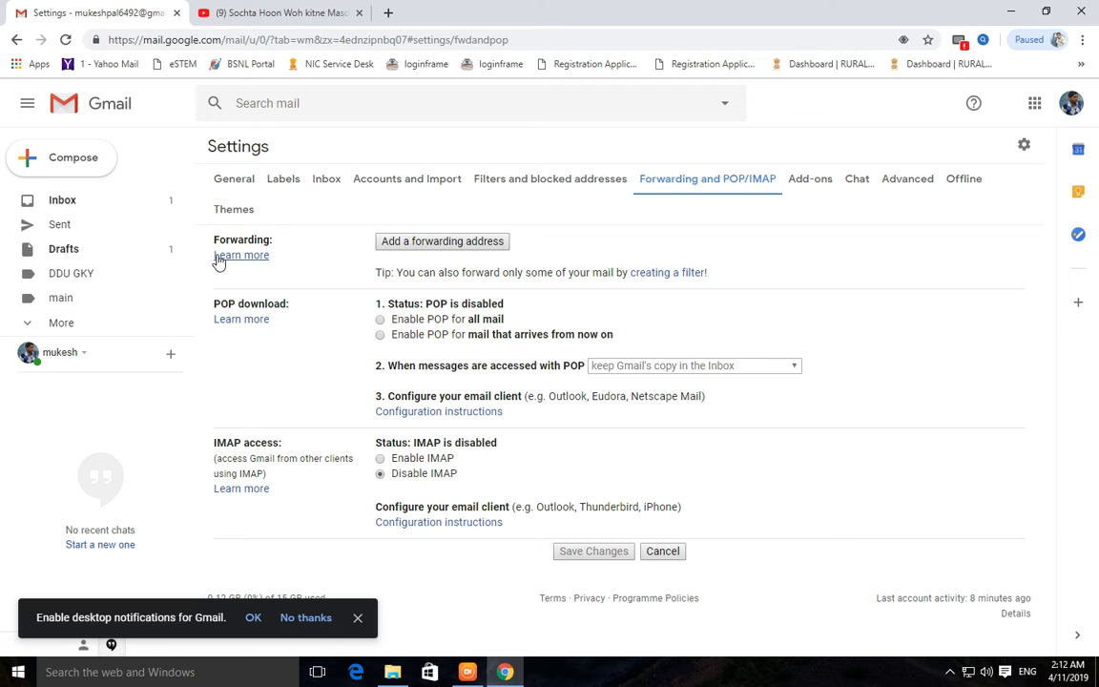
left_click(452, 244)
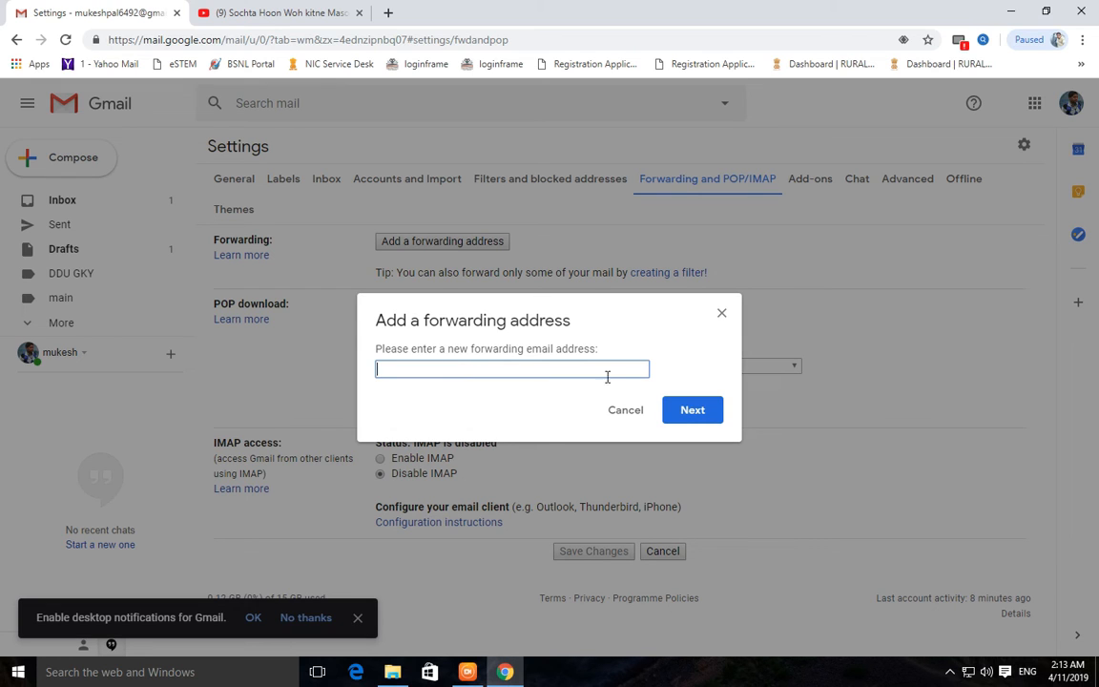
left_click(722, 314)
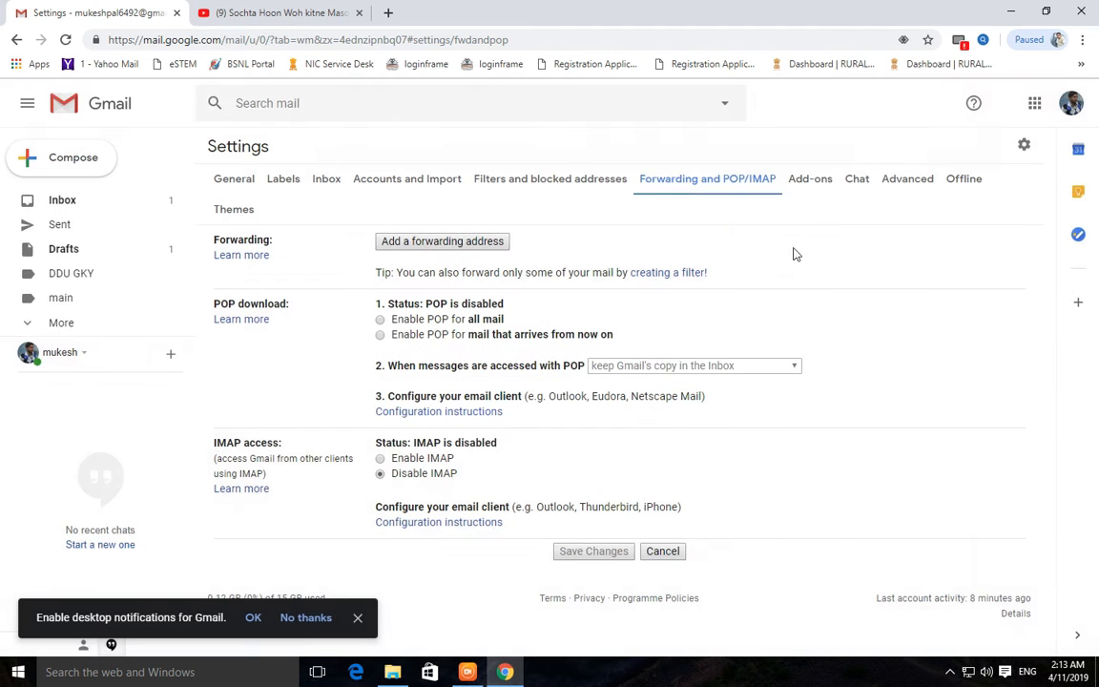
Review the general settings from the display language down to the signature and Out of Office AutoReply, dismissing the desktop notifications prompt
left_click(246, 187)
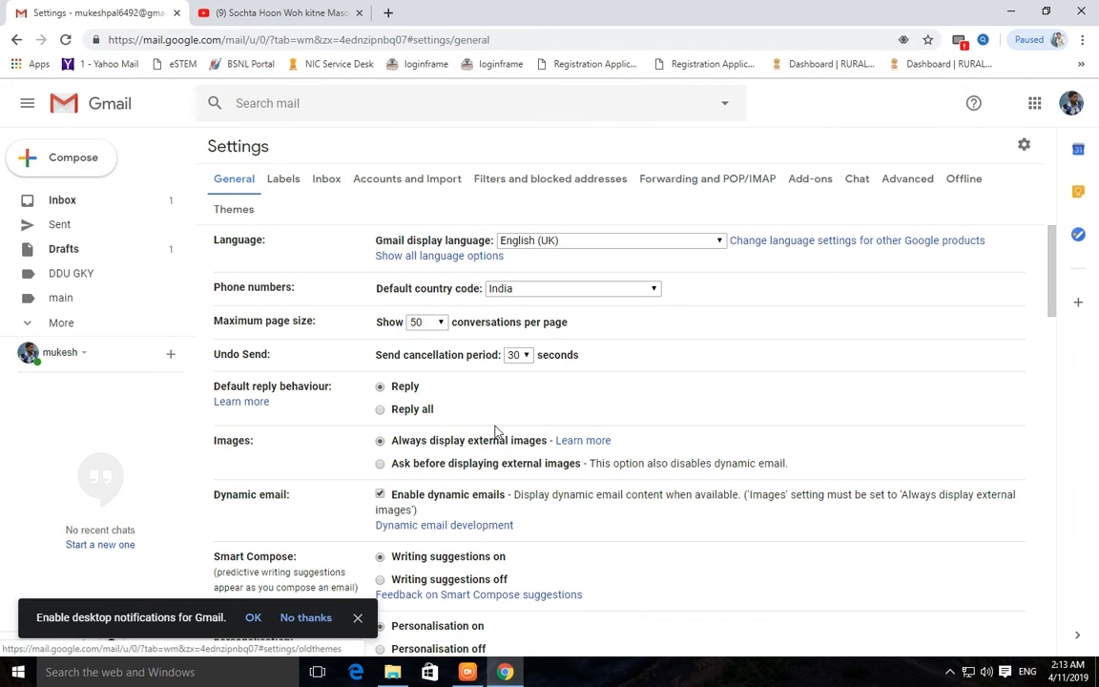
scroll(410, 458, "down", 3)
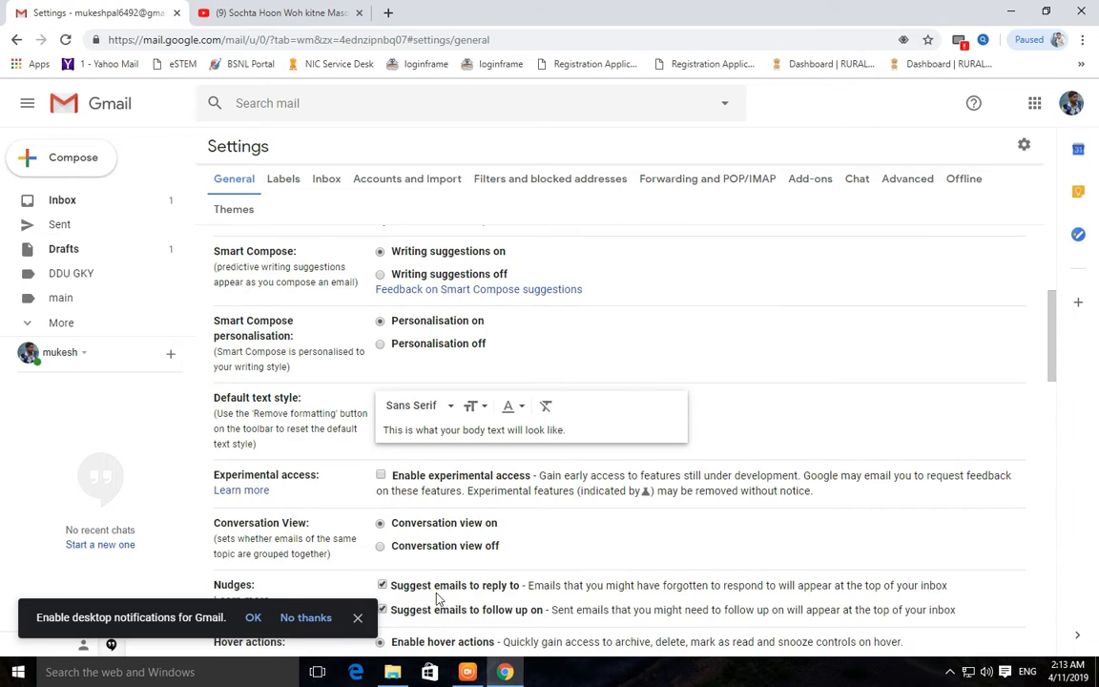
left_click(357, 618)
scroll(381, 563, "down", 4)
scroll(363, 534, "down", 7)
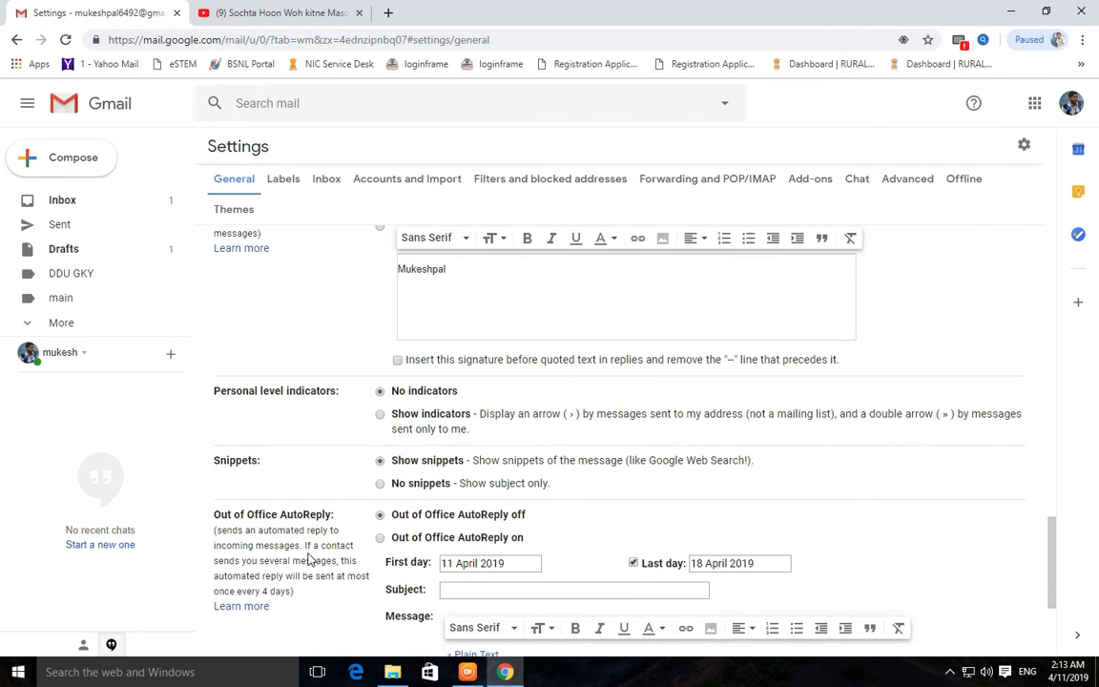
scroll(309, 545, "up", 1)
scroll(309, 544, "down", 3)
scroll(339, 558, "up", 8)
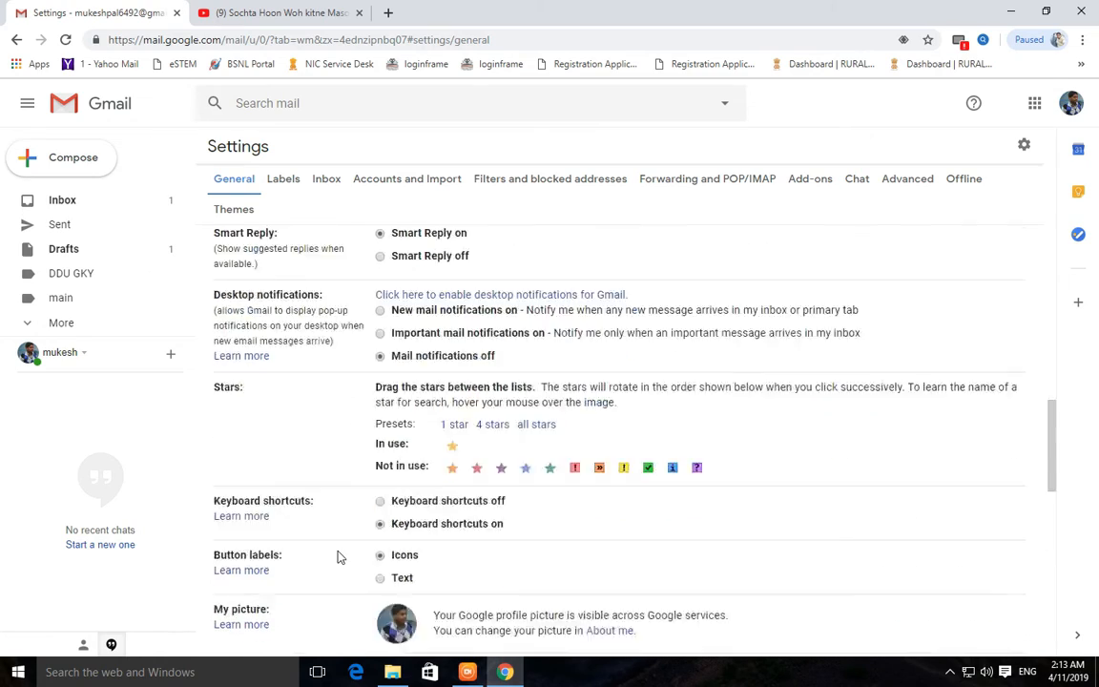
scroll(337, 557, "up", 10)
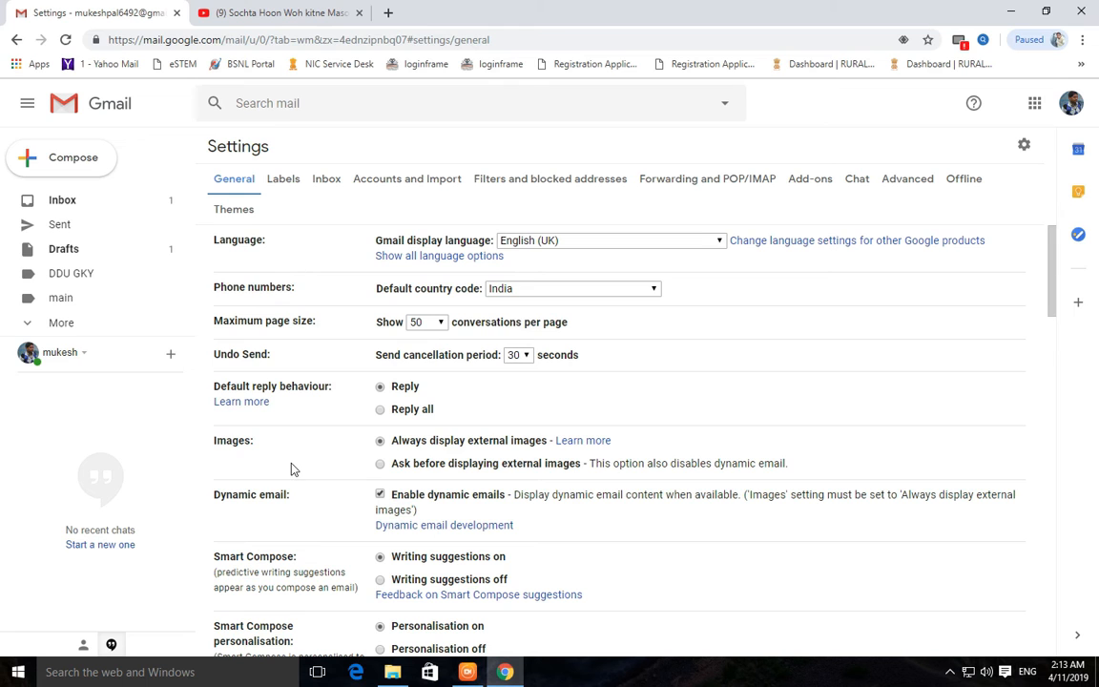
scroll(291, 467, "down", 3)
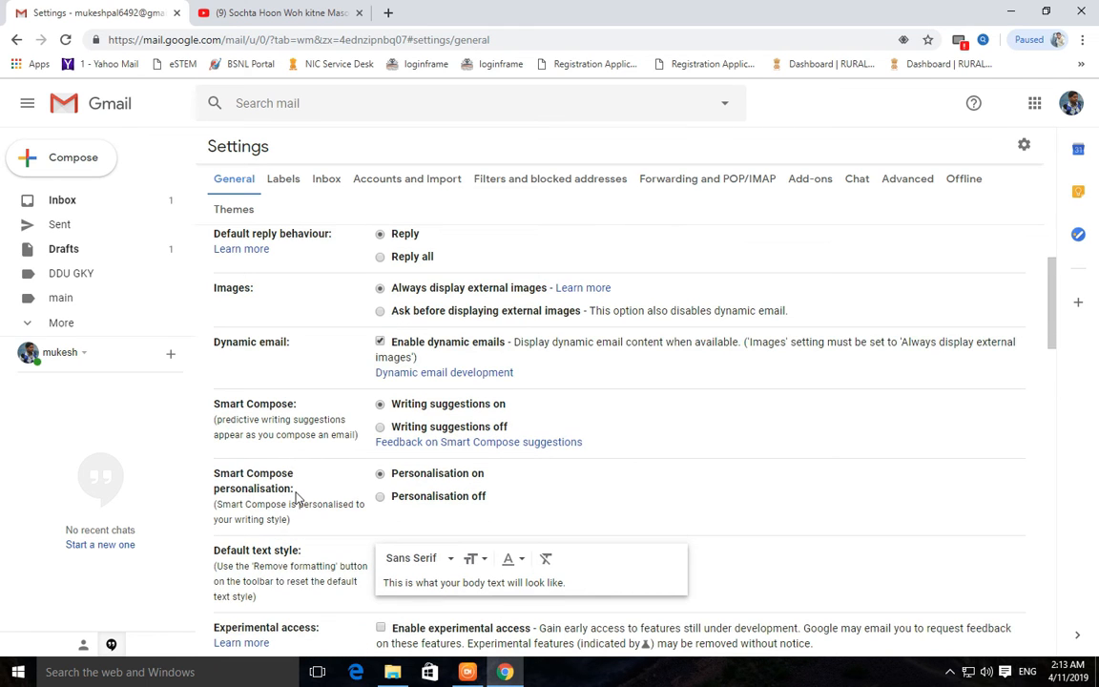
scroll(295, 497, "down", 4)
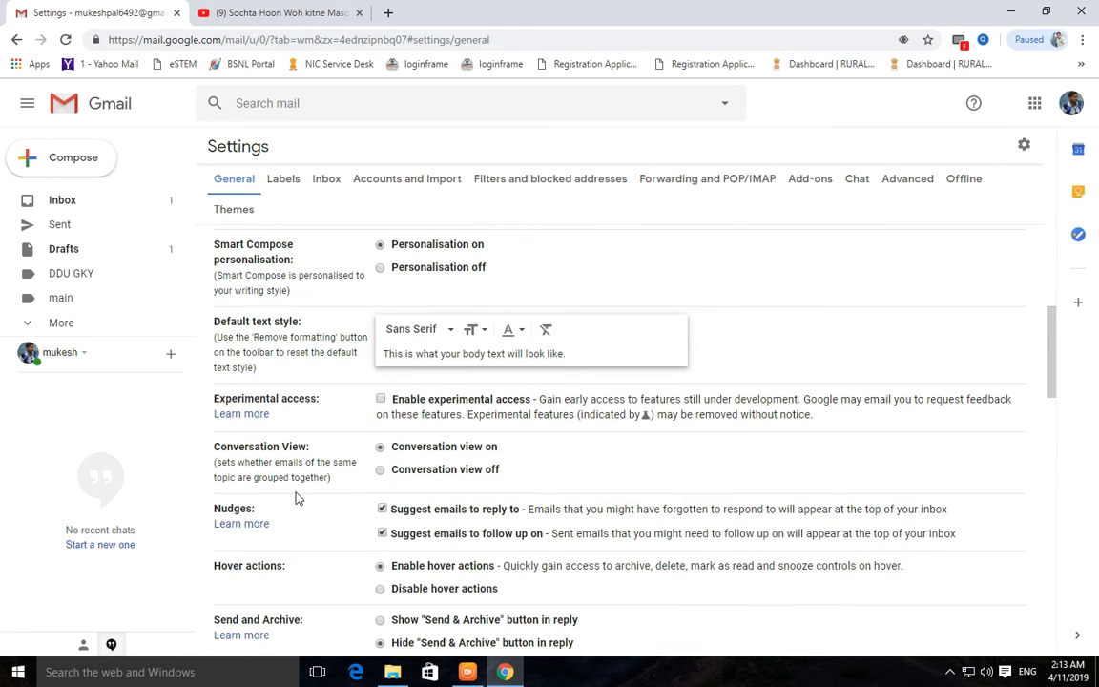
scroll(296, 497, "down", 4)
scroll(296, 497, "down", 4)
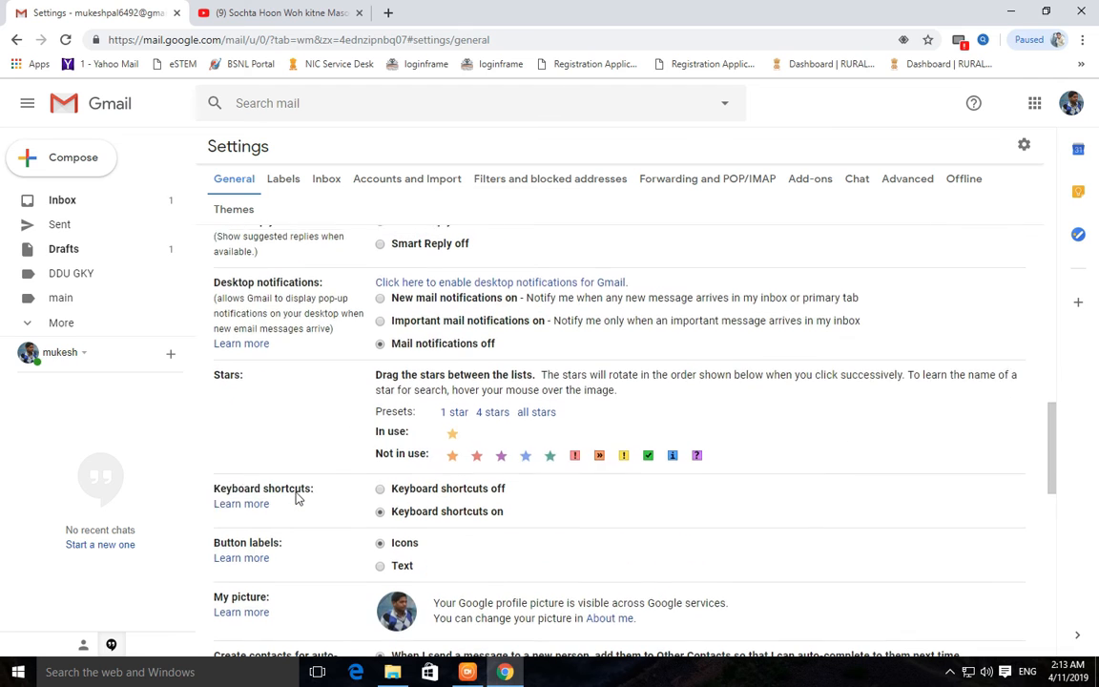
scroll(295, 497, "down", 5)
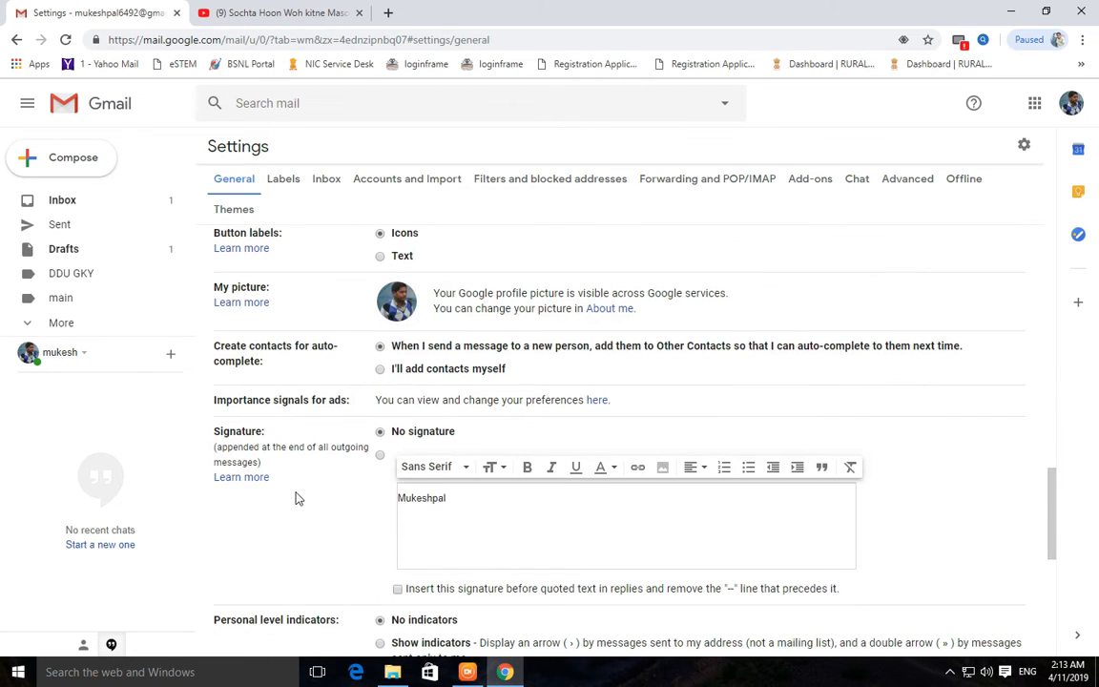
Look through the label, inbox, accounts and import, forwarding, add-ons and chat settings
left_click(279, 180)
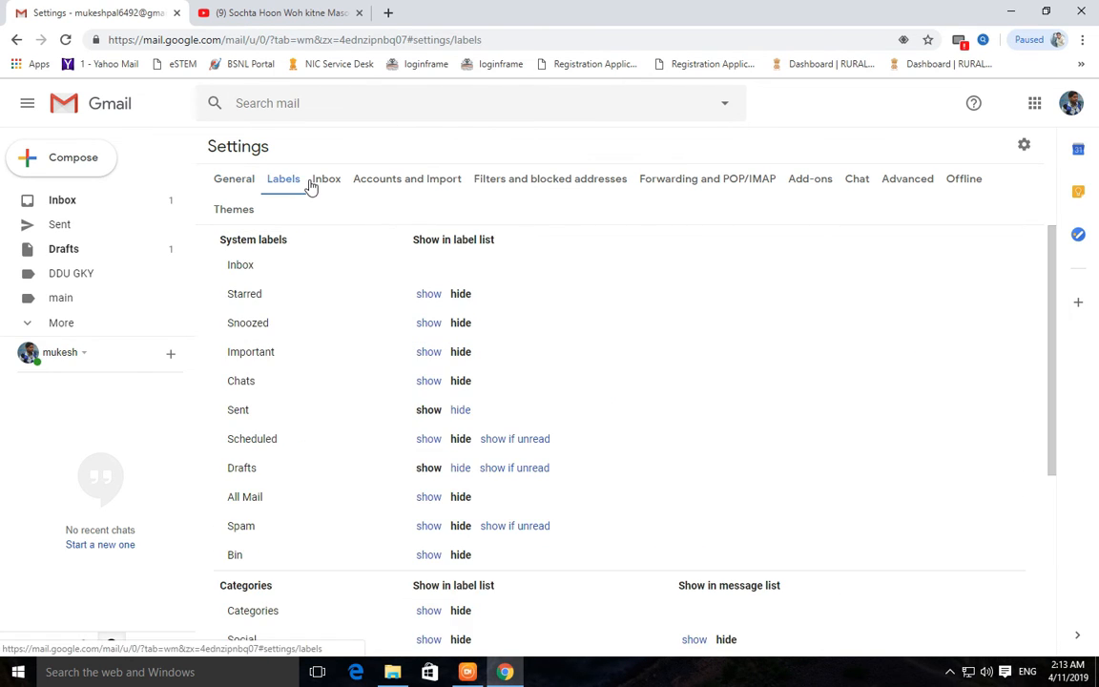
left_click(322, 186)
left_click(425, 179)
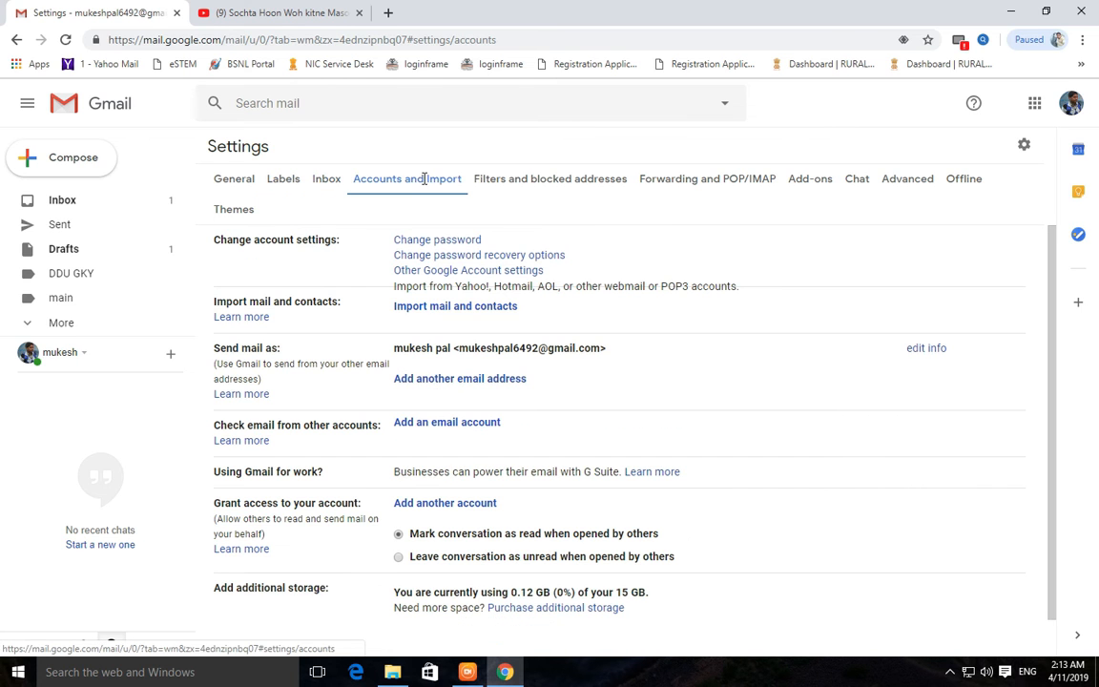
left_click(326, 181)
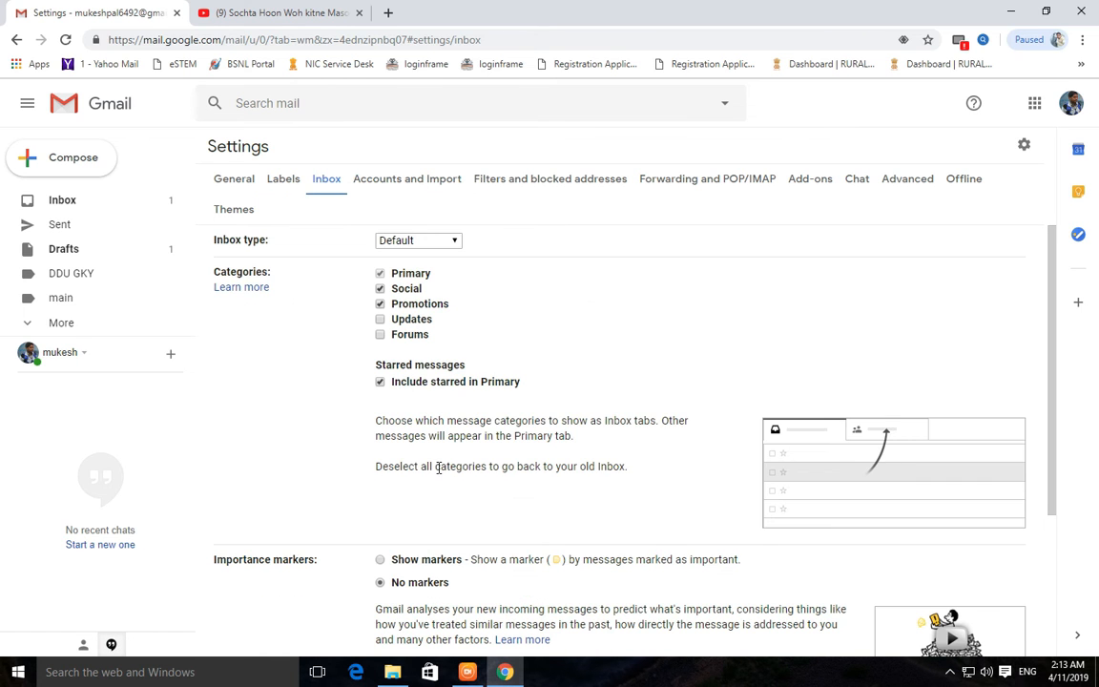
scroll(439, 472, "down", 3)
scroll(442, 359, "up", 3)
left_click(435, 184)
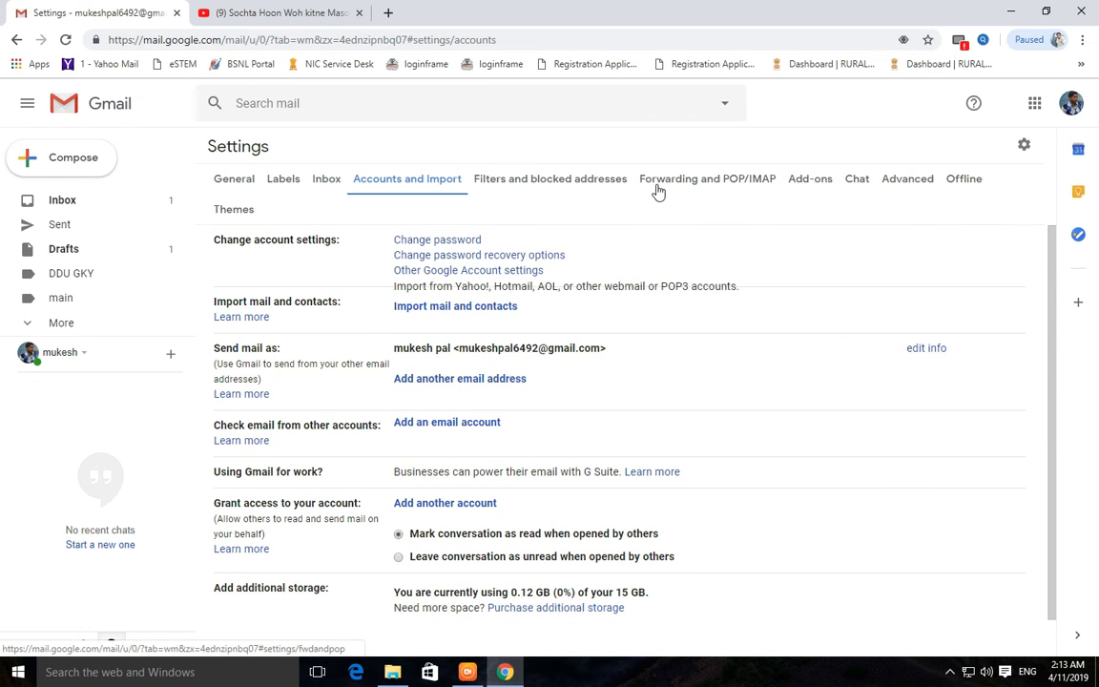
left_click(659, 183)
left_click(812, 183)
left_click(857, 181)
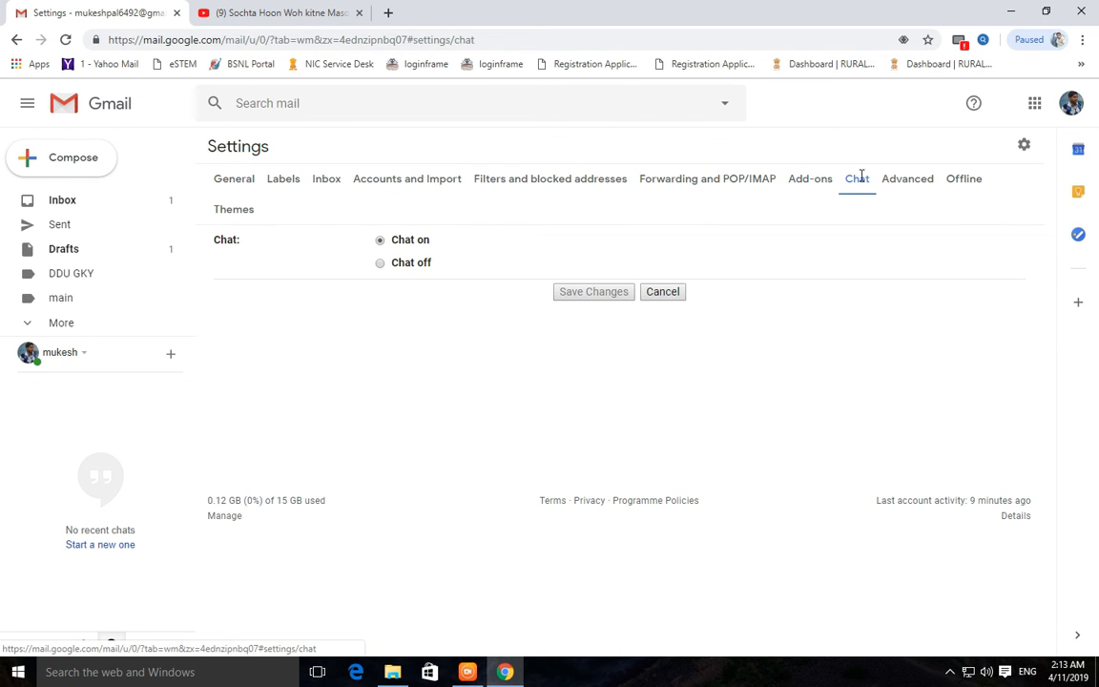
Enable the Preview Pane in the advanced settings and save the changes
left_click(906, 187)
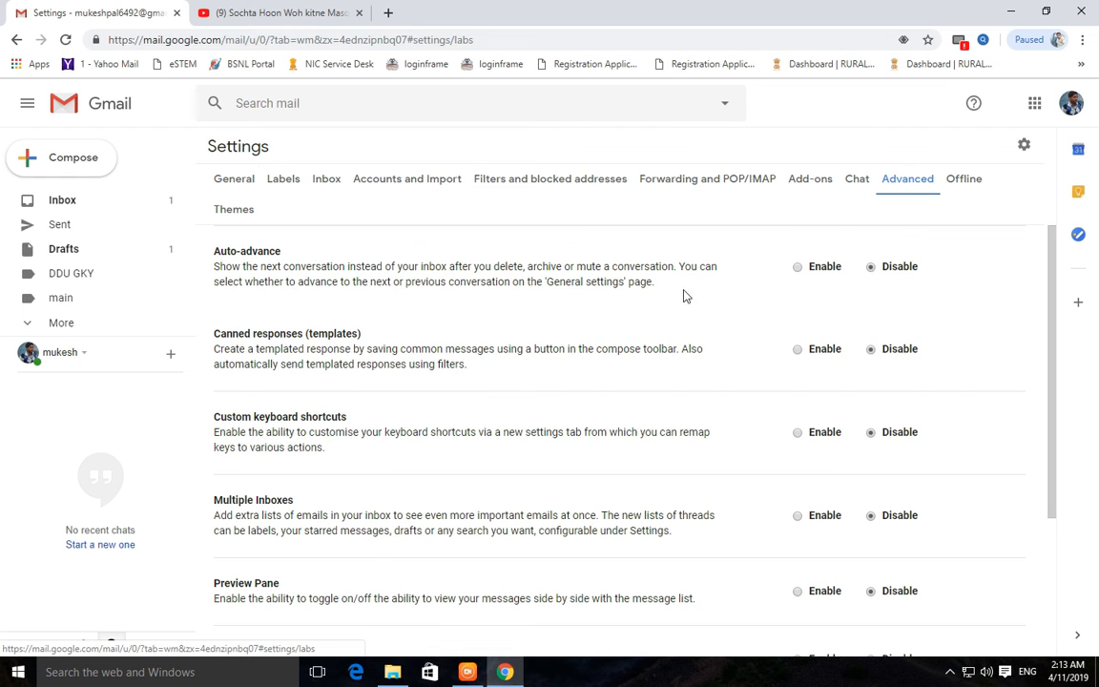
scroll(532, 488, "down", 1)
scroll(533, 489, "down", 1)
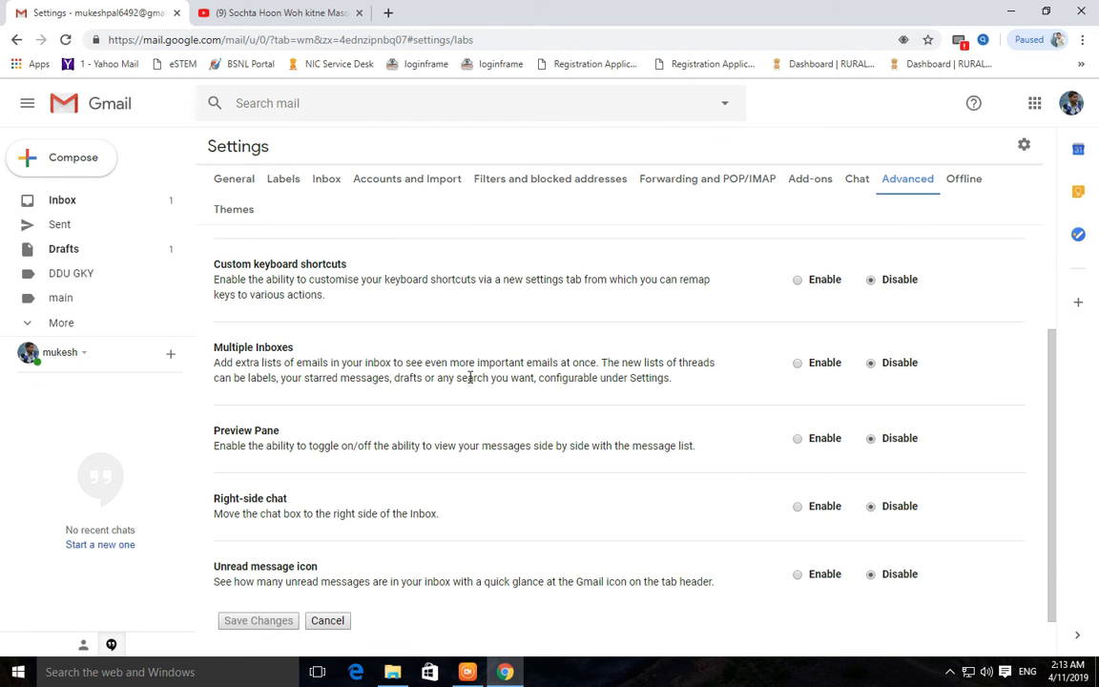
scroll(466, 375, "up", 2)
scroll(706, 450, "down", 2)
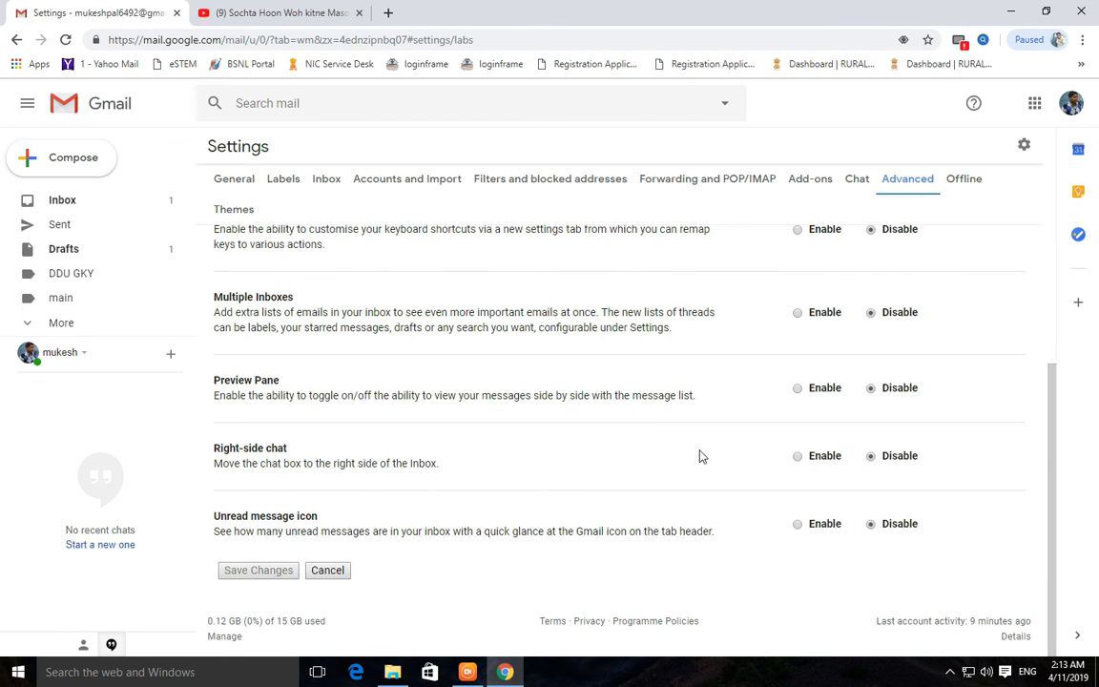
left_click(797, 389)
left_click(259, 569)
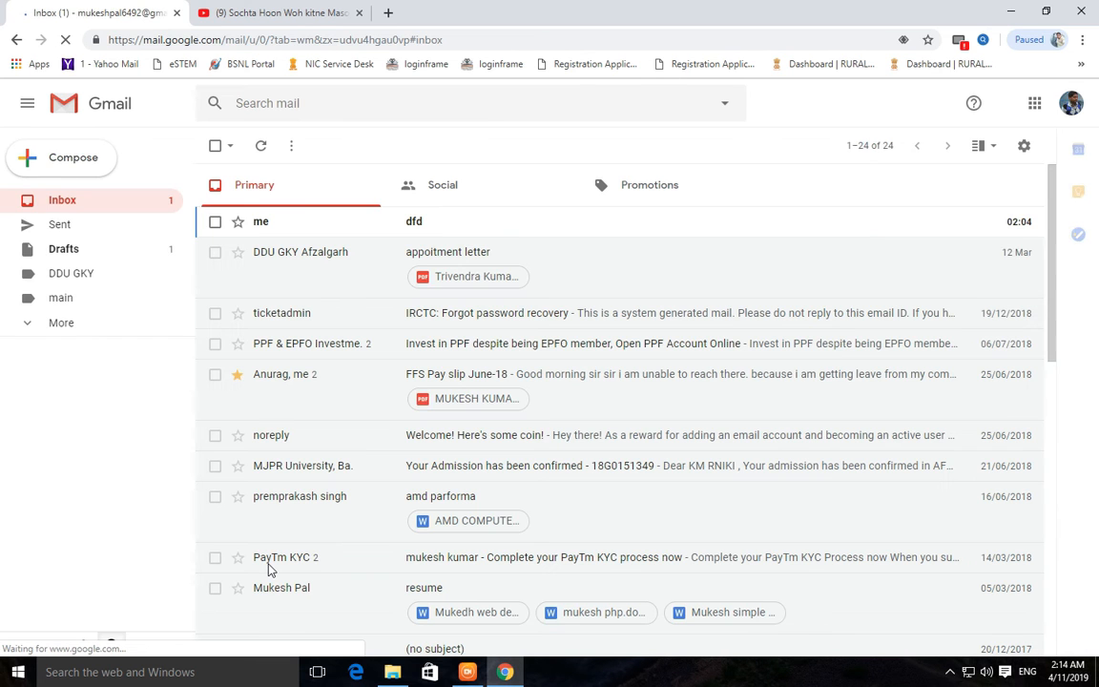
Open the email with the subject "appoitment letter" and return to the inbox
left_click(299, 264)
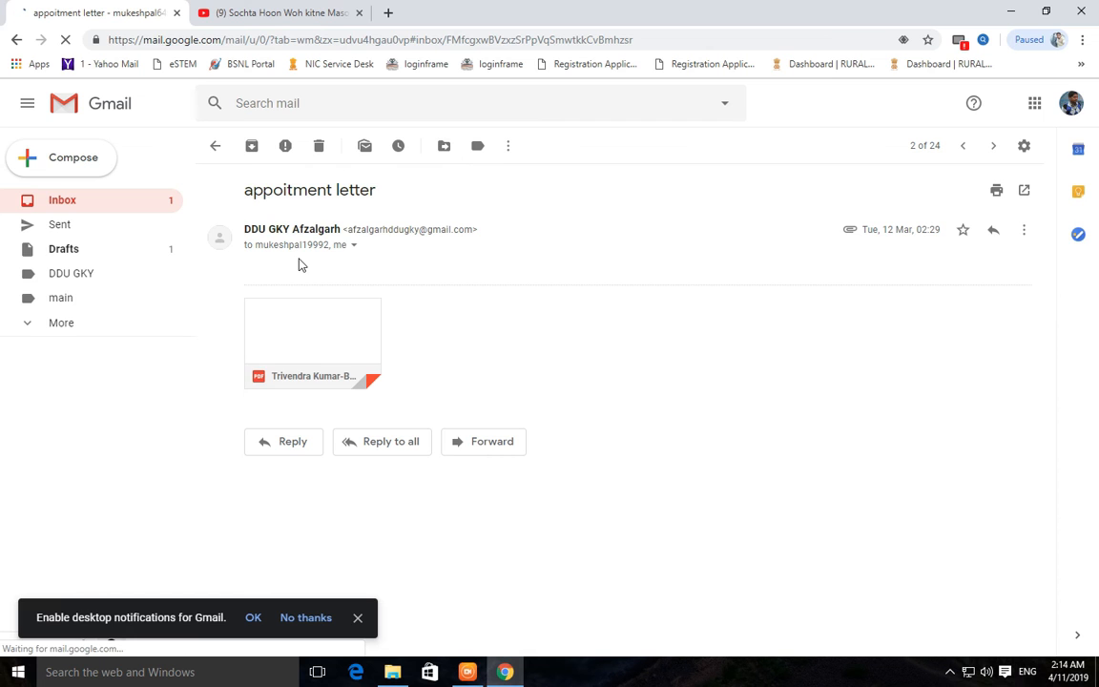
left_click(216, 145)
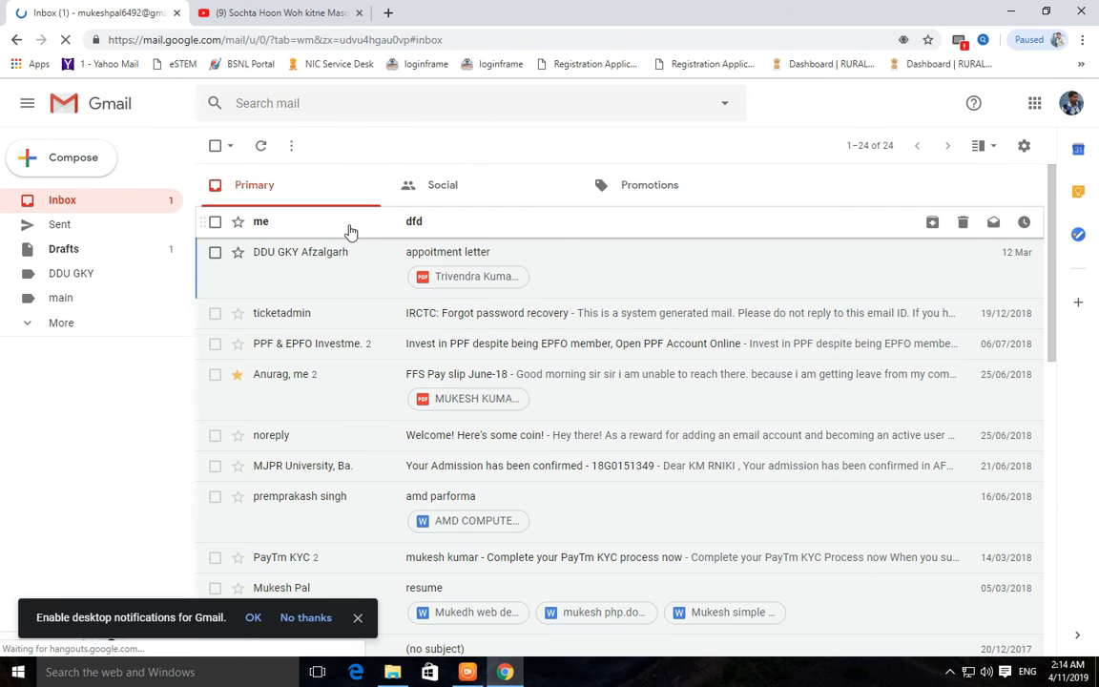
Dismiss the desktop notifications prompt, then open the email "Welcome! Here's some coin!" and return to the inbox
left_click(358, 618)
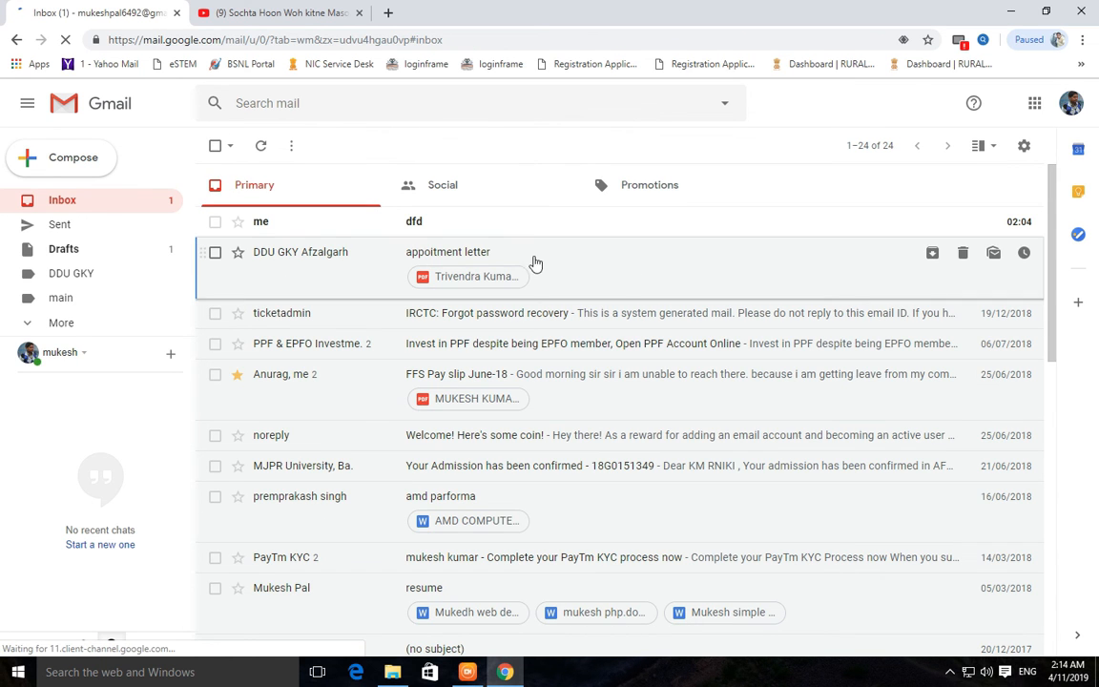
left_click(268, 449)
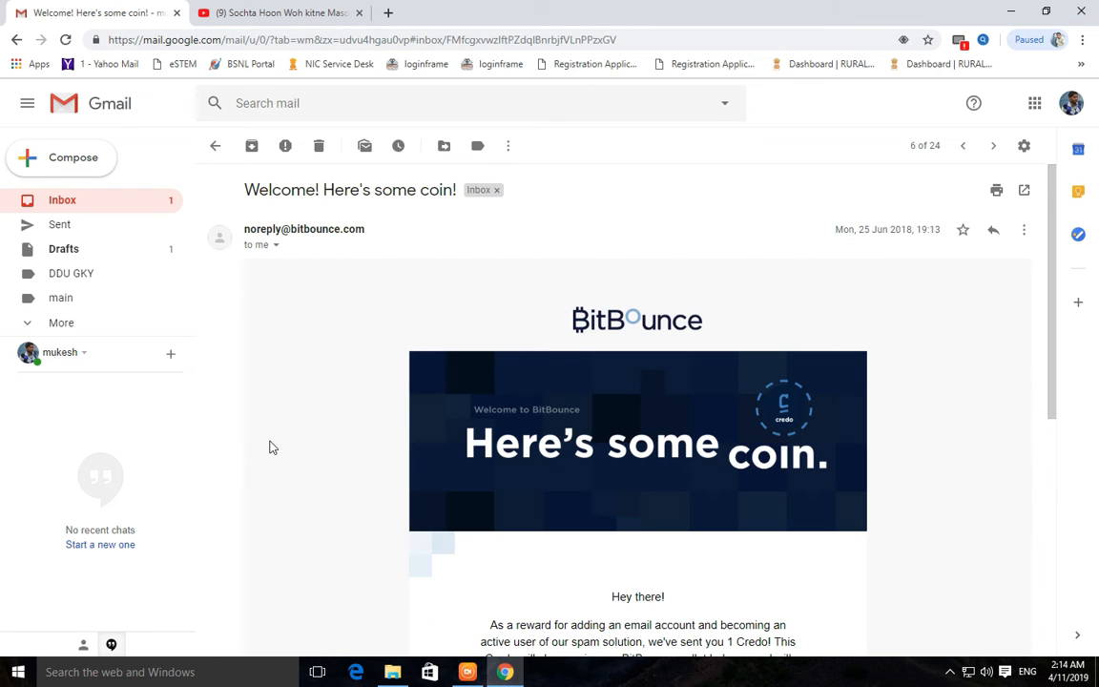
left_click(215, 145)
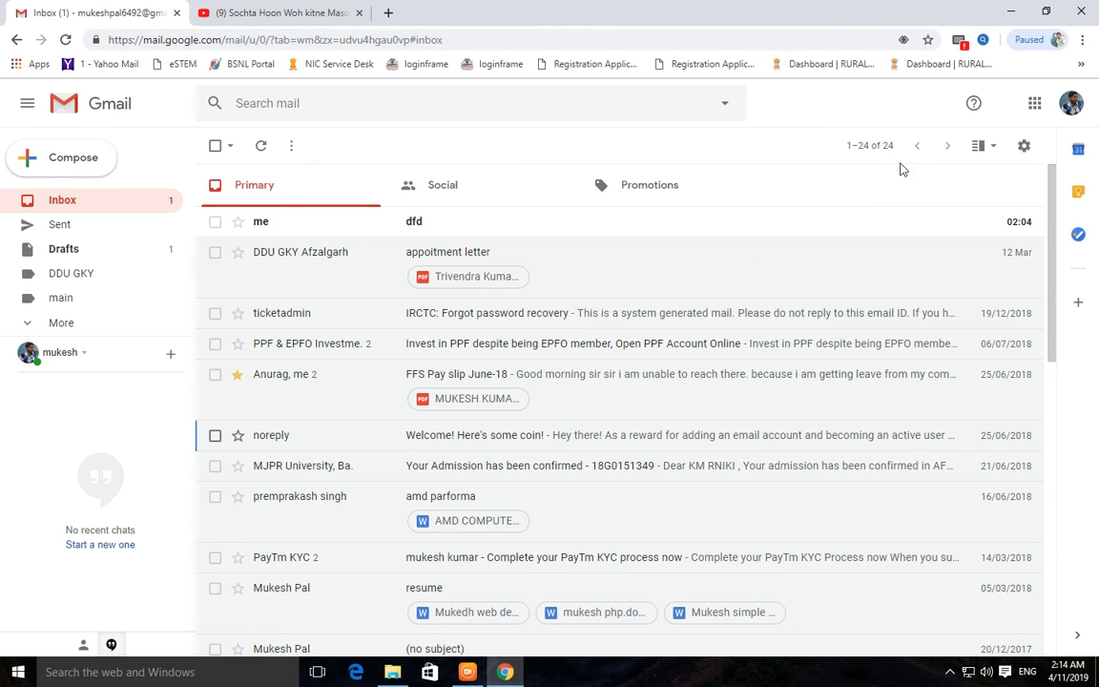
Set the inbox preview pane layout to Vertical split
left_click(996, 149)
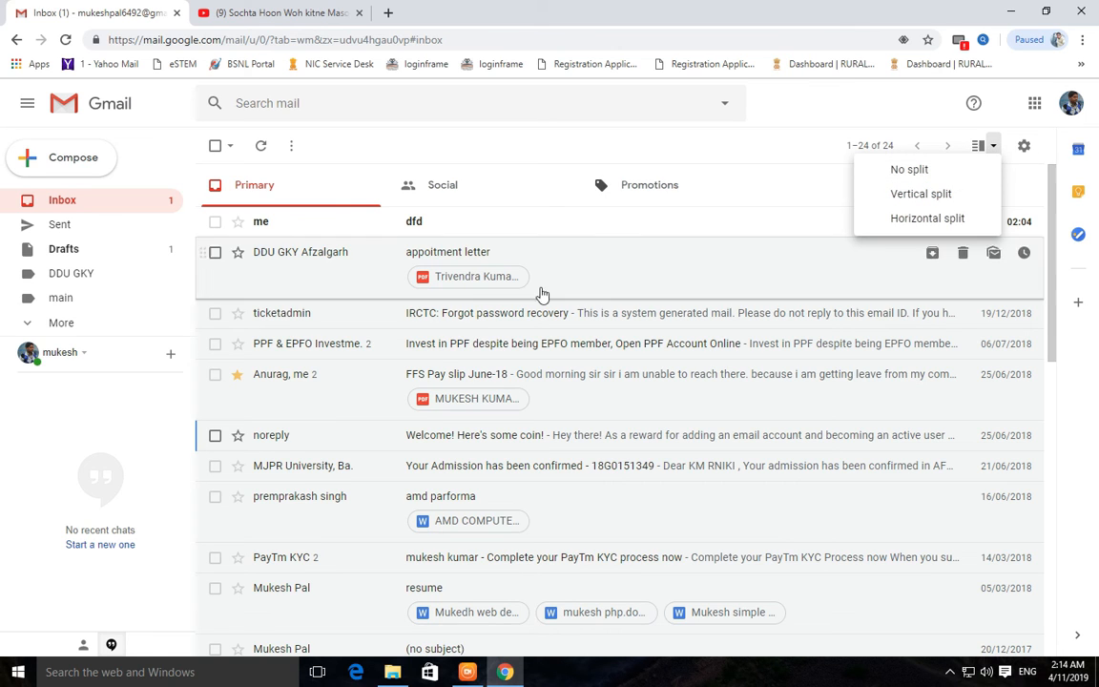
left_click(973, 149)
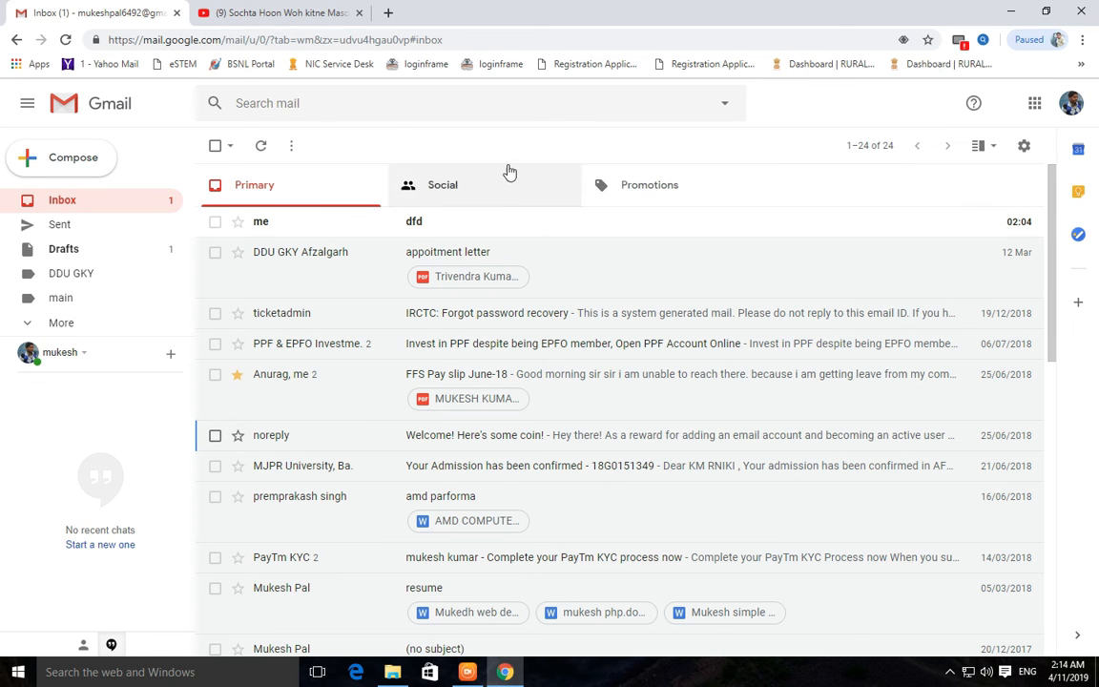
left_click(996, 151)
right_click(684, 139)
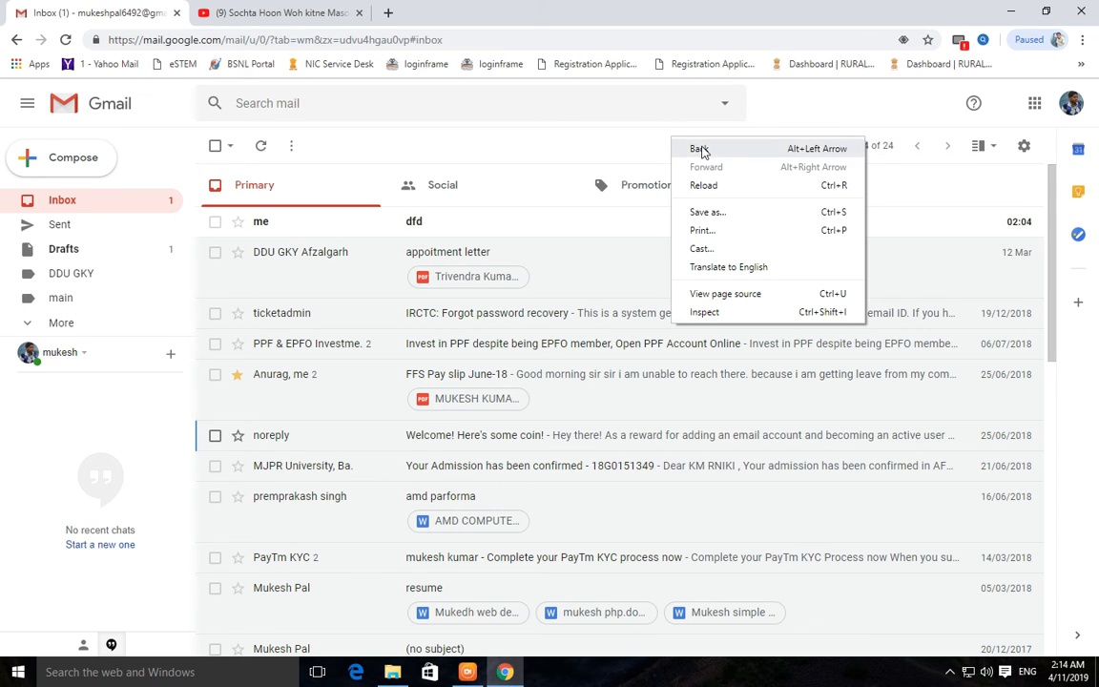
left_click(768, 152)
left_click(988, 149)
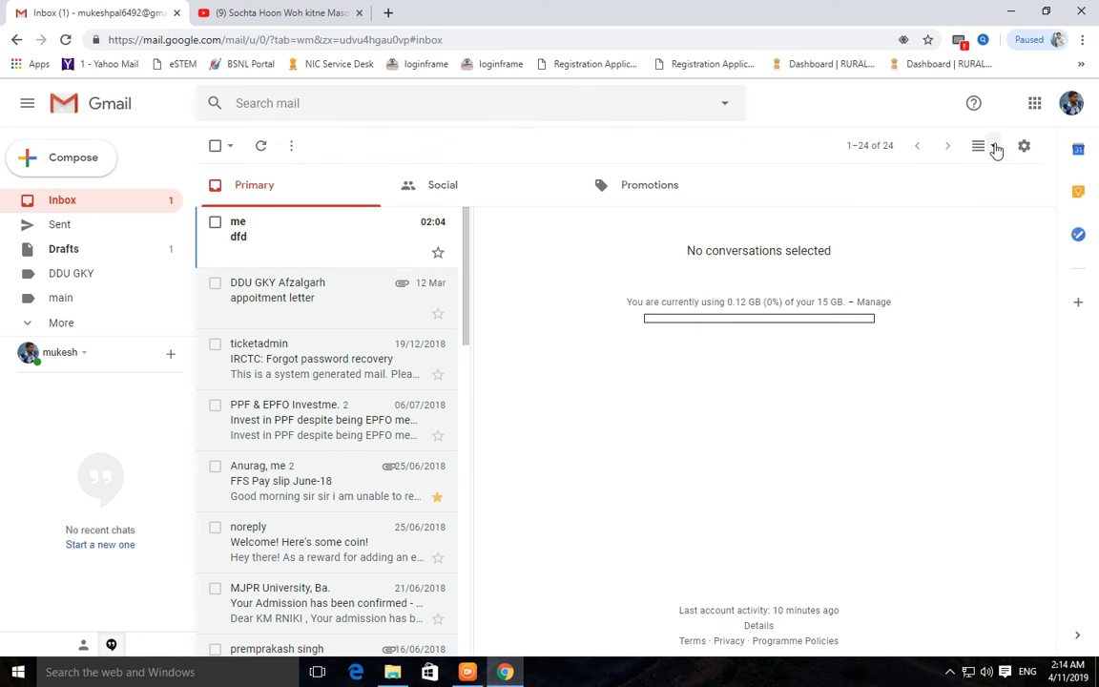
left_click(993, 146)
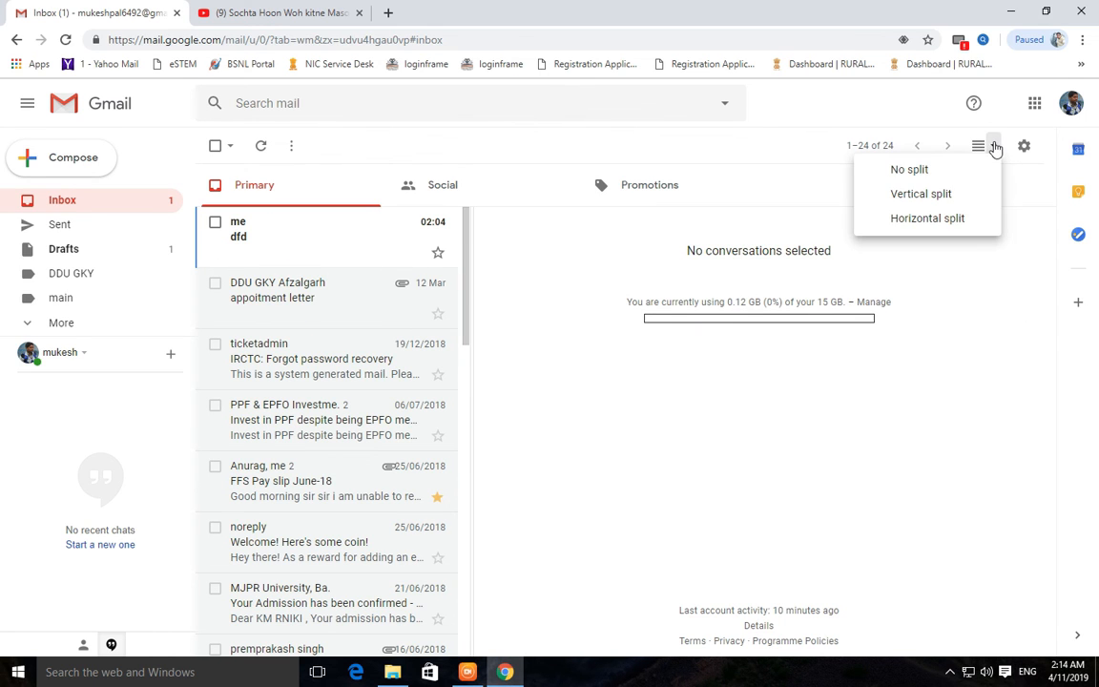
left_click(914, 199)
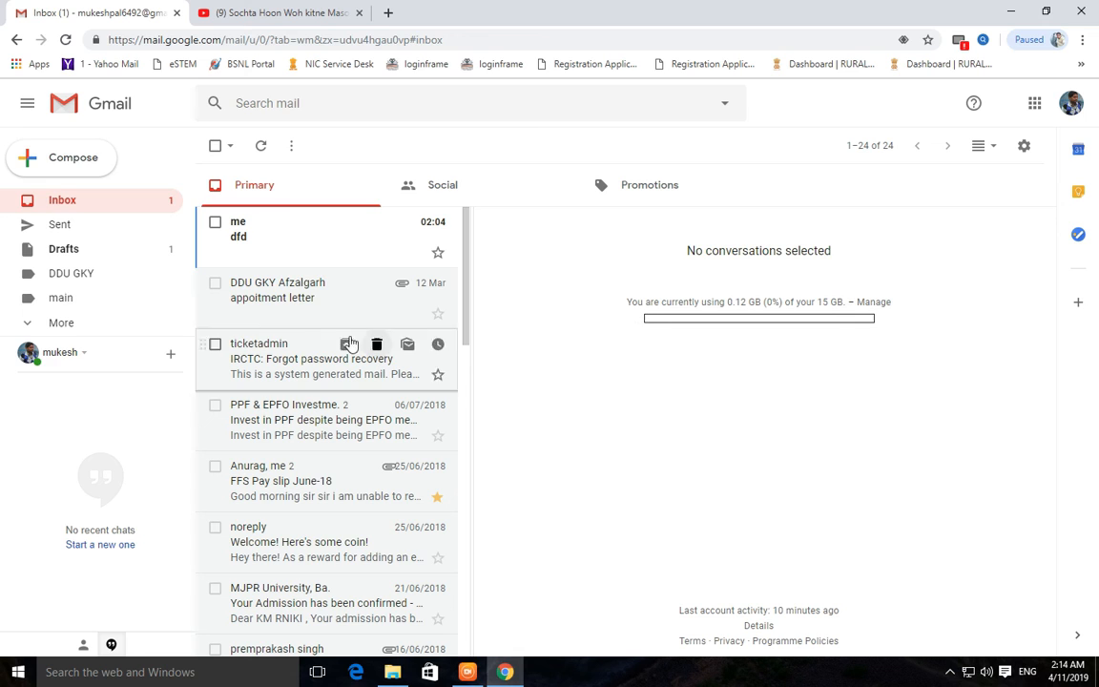
Preview several emails in the vertical split, from "appoitment letter" down to the message without a subject
left_click(291, 312)
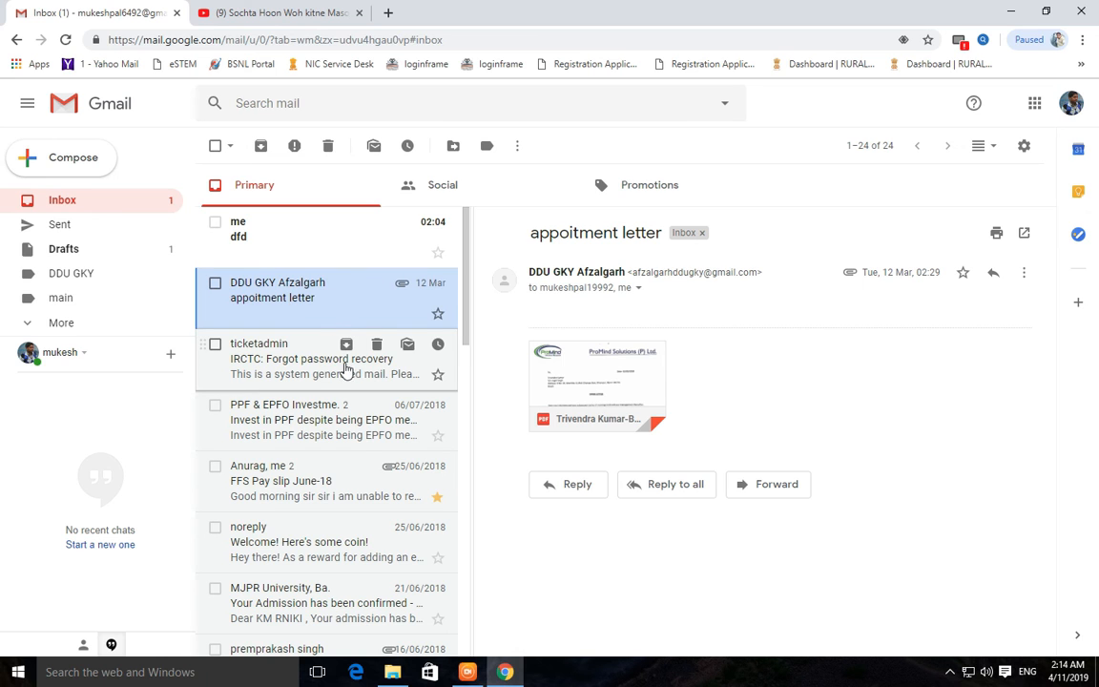
left_click(301, 387)
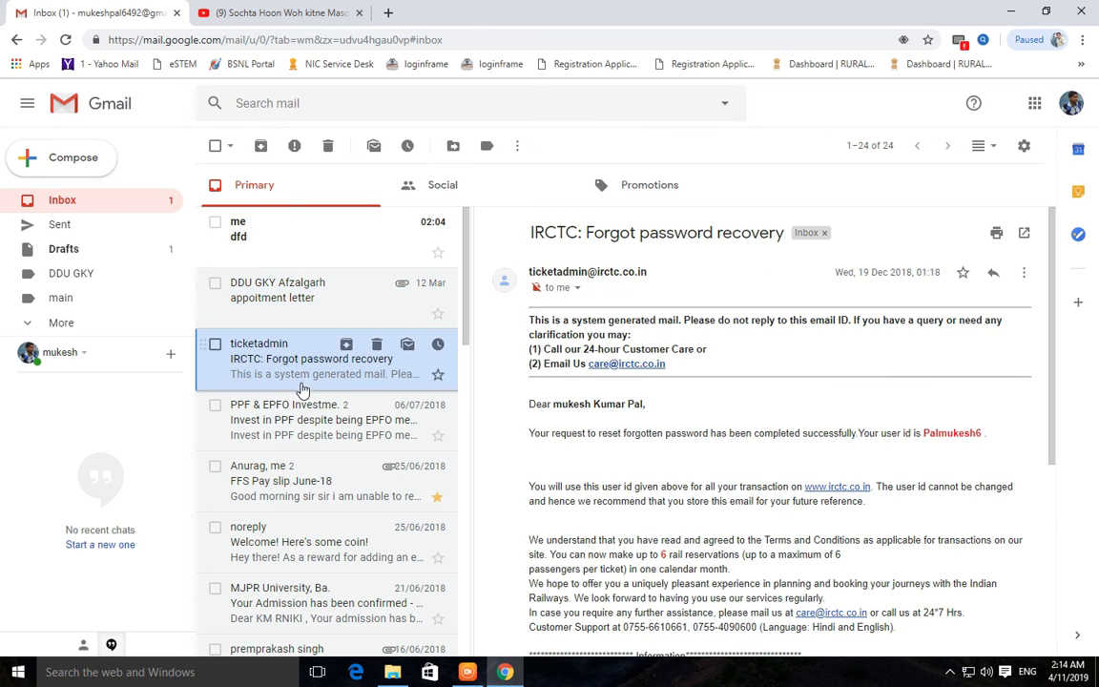
left_click(304, 434)
left_click(297, 489)
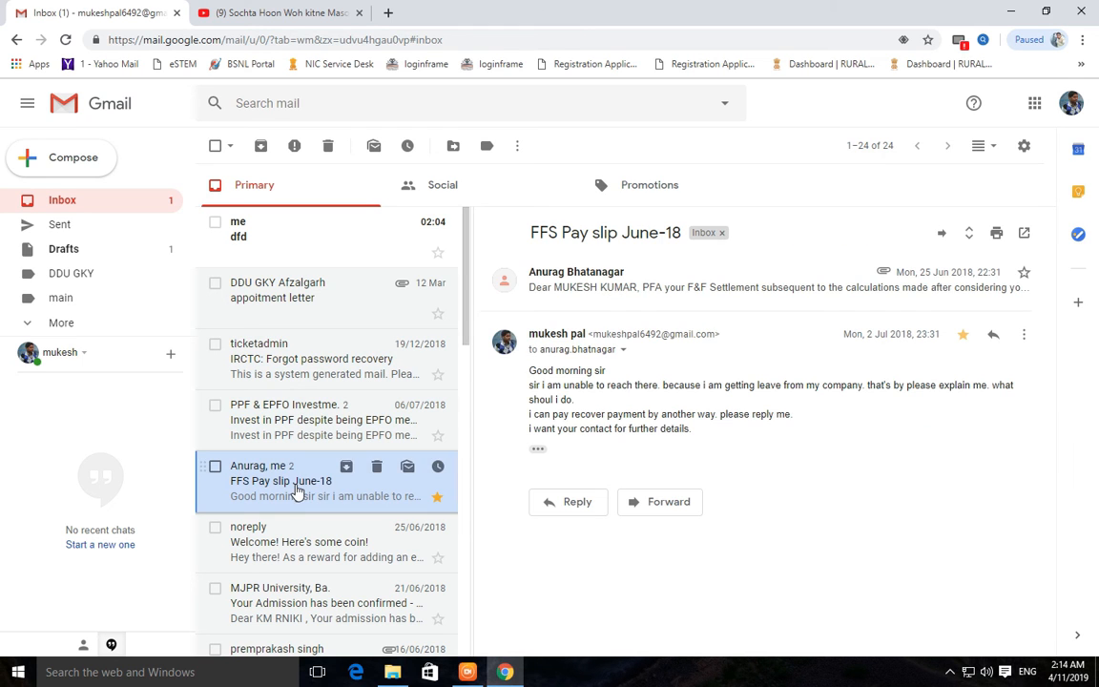
left_click(278, 561)
scroll(282, 563, "down", 2)
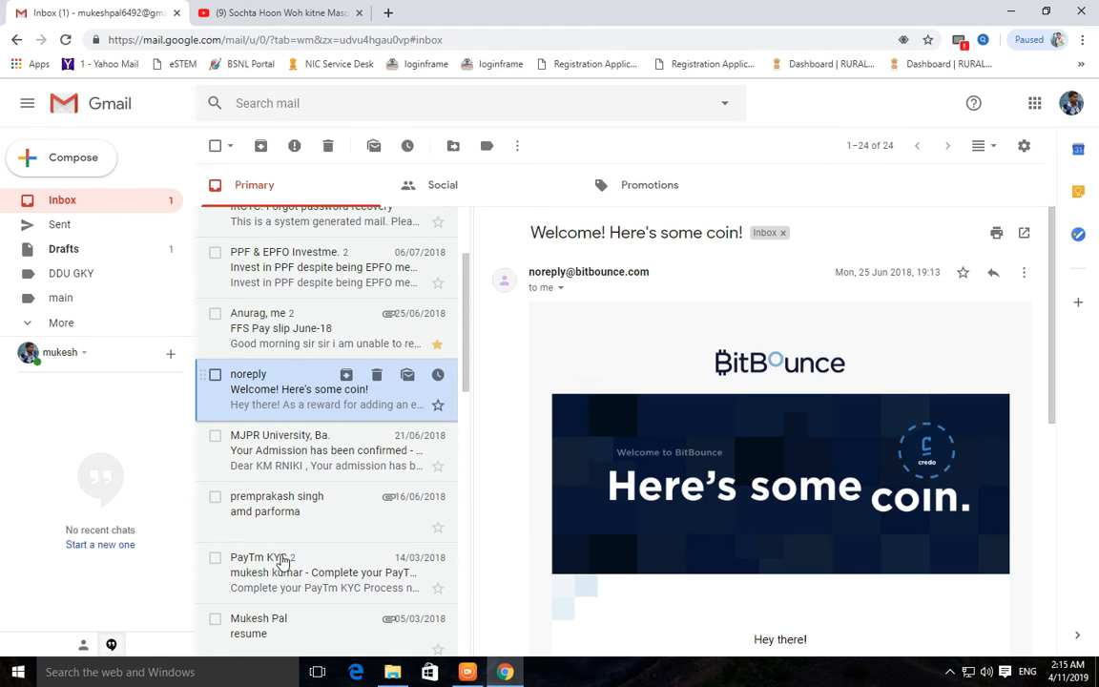
left_click(300, 464)
left_click(302, 511)
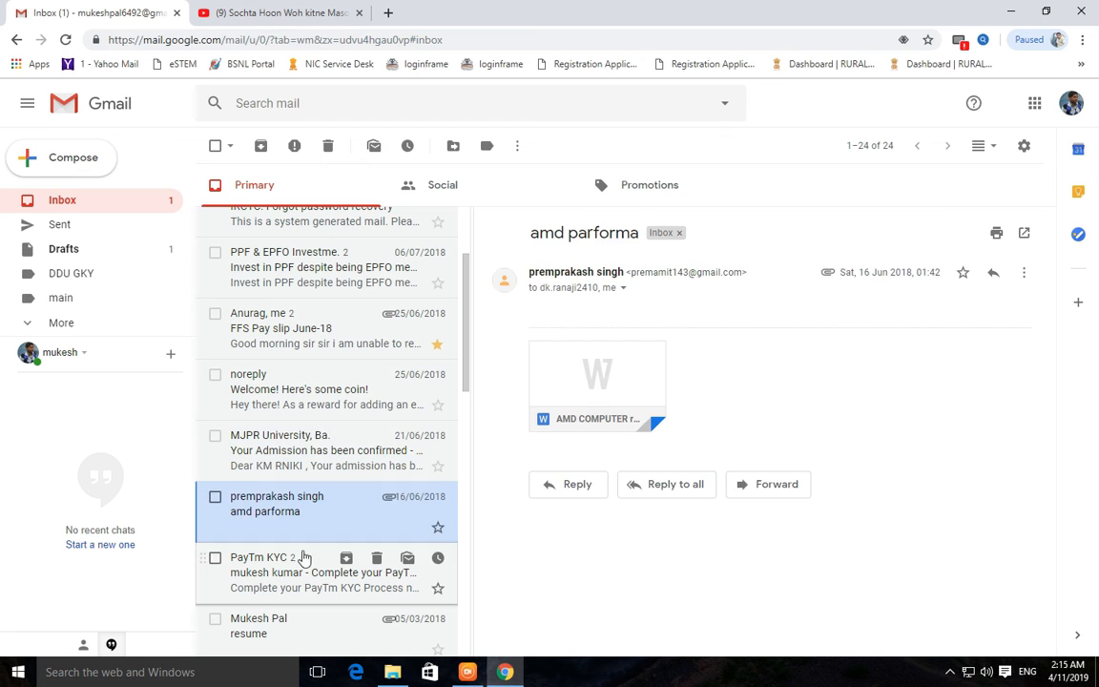
left_click(302, 577)
scroll(296, 515, "down", 2)
left_click(289, 415)
left_click(291, 465)
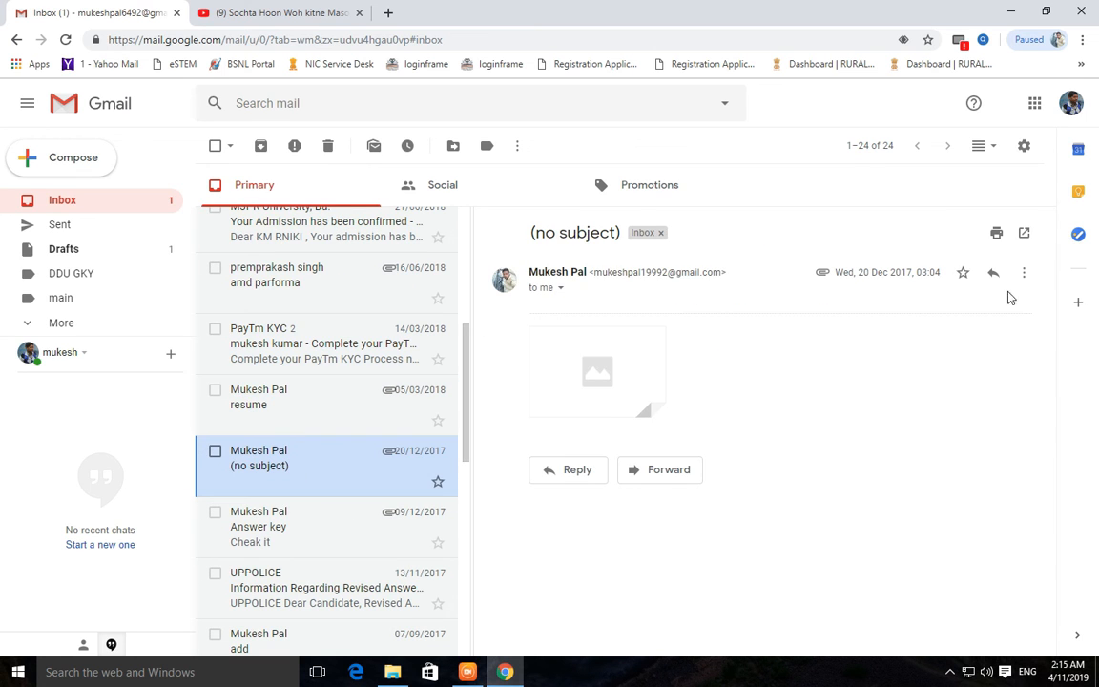
Switch the inbox to Horizontal split and preview several emails, including "IRCTC: Forgot password recovery" and "Welcome! Here's some coin!"
left_click(992, 146)
left_click(930, 217)
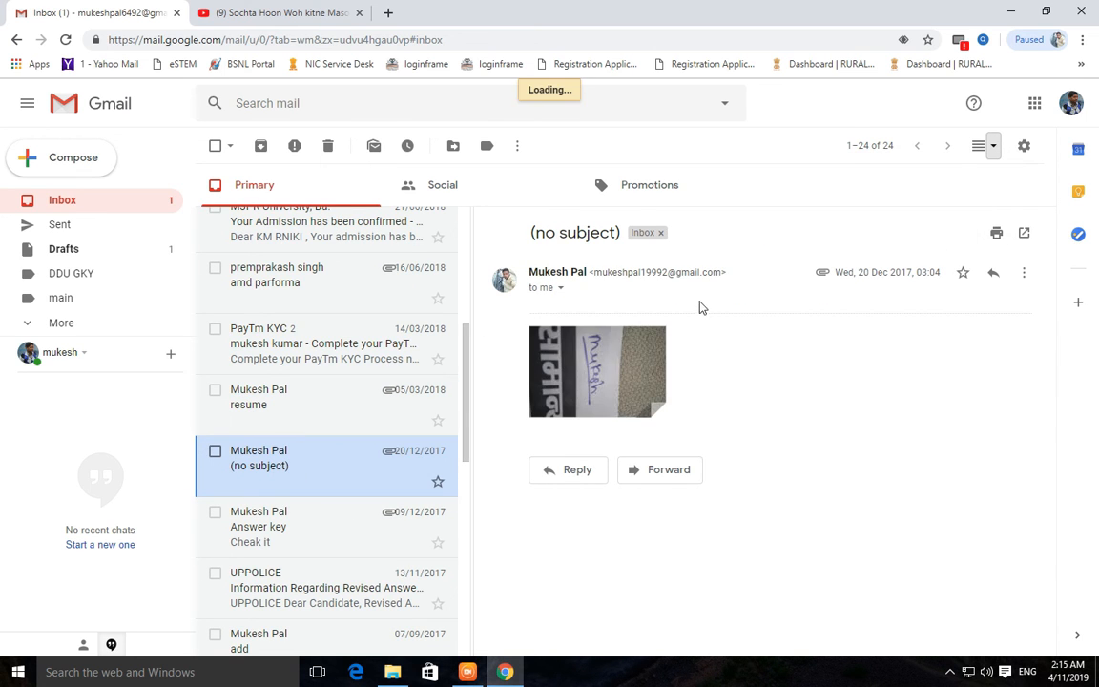
left_click(307, 259)
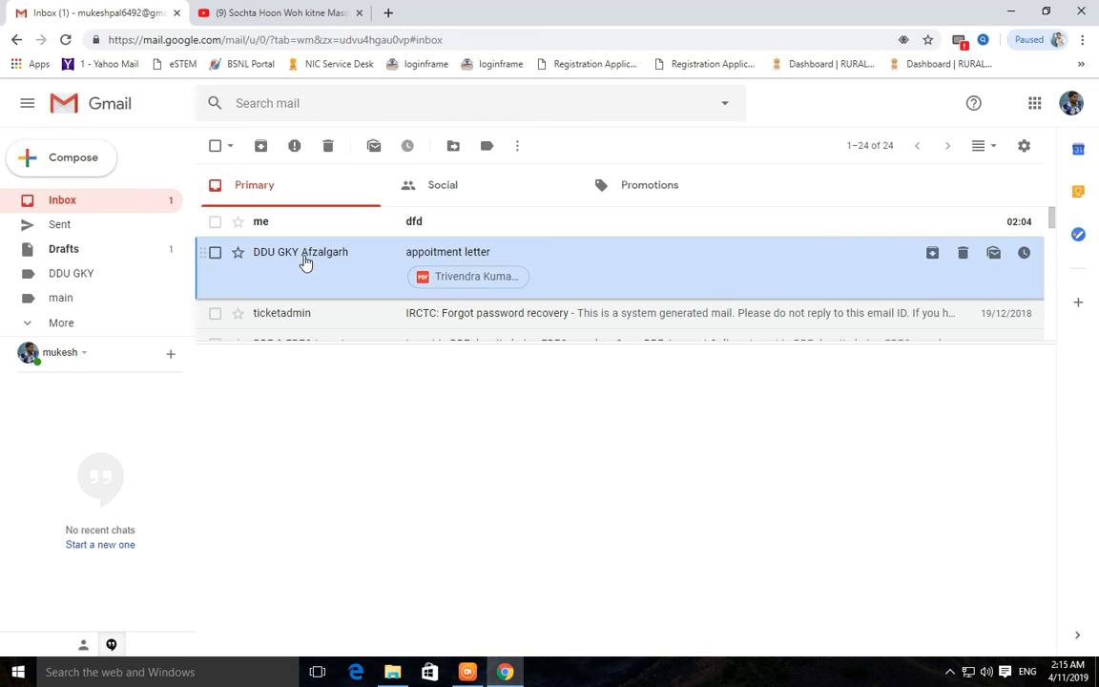
left_click(312, 317)
scroll(483, 309, "down", 3)
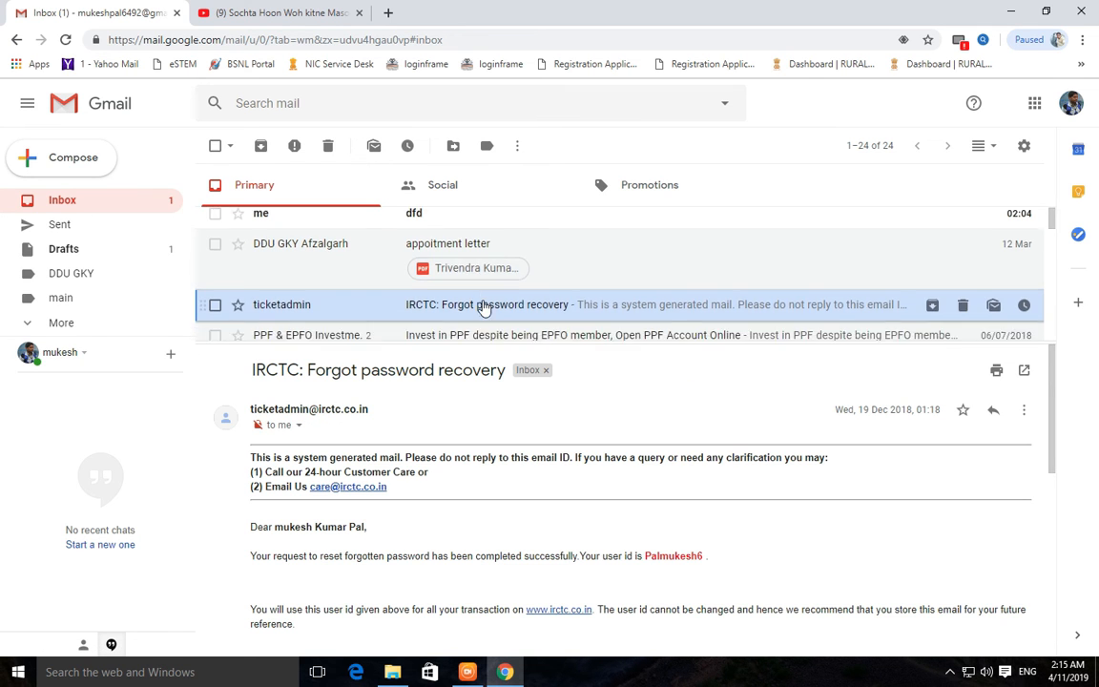
left_click(306, 238)
left_click(337, 286)
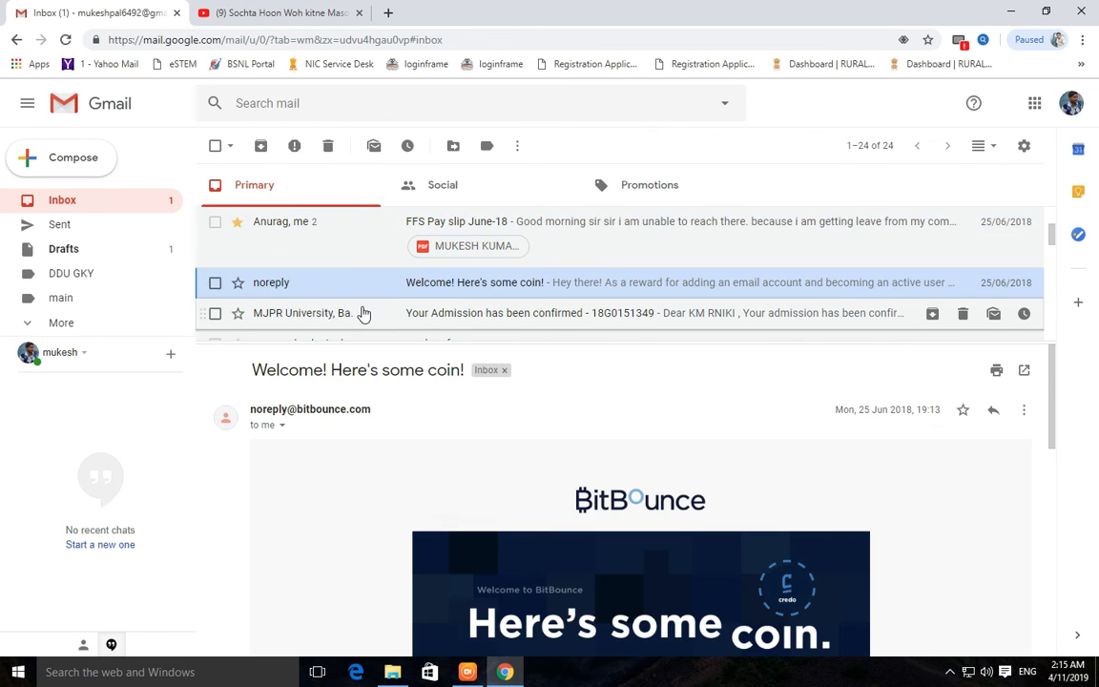
scroll(353, 277, "down", 3)
left_click(356, 269)
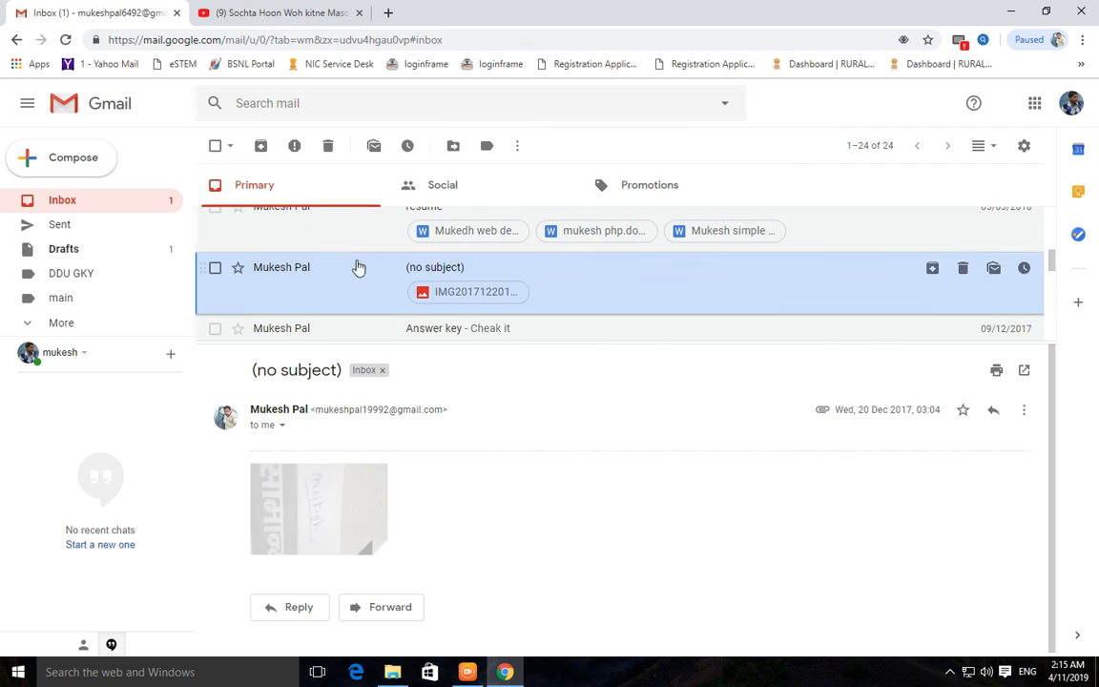
Switch the inbox layout to No split and then back to Vertical split
left_click(993, 148)
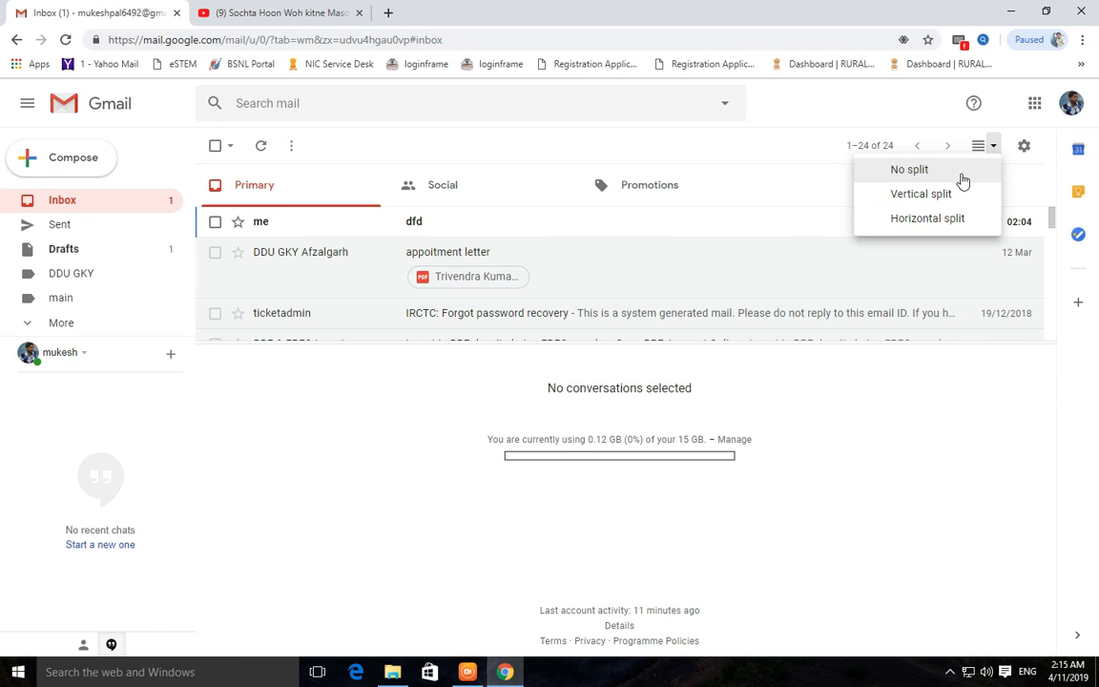
left_click(962, 178)
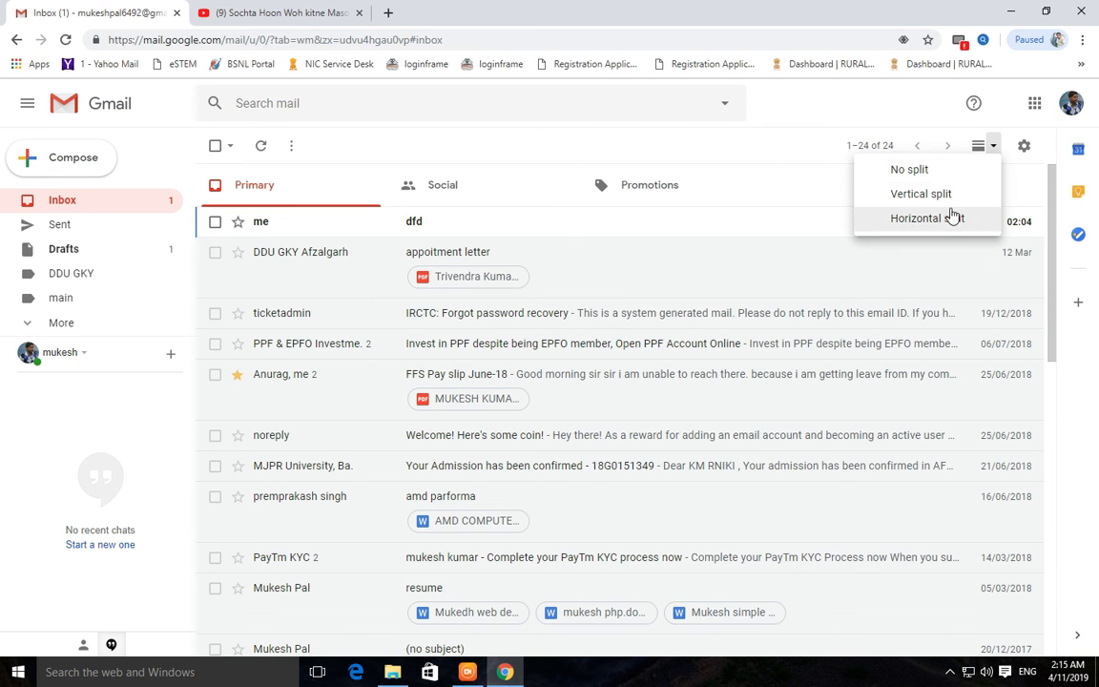
left_click(945, 198)
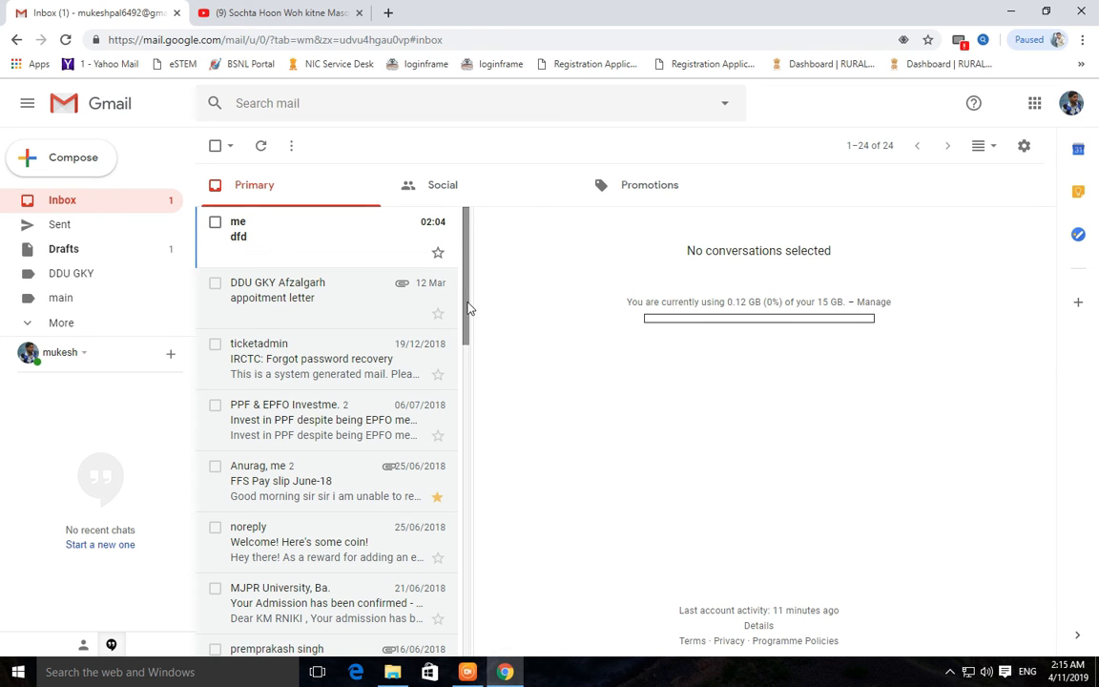
left_click(470, 671)
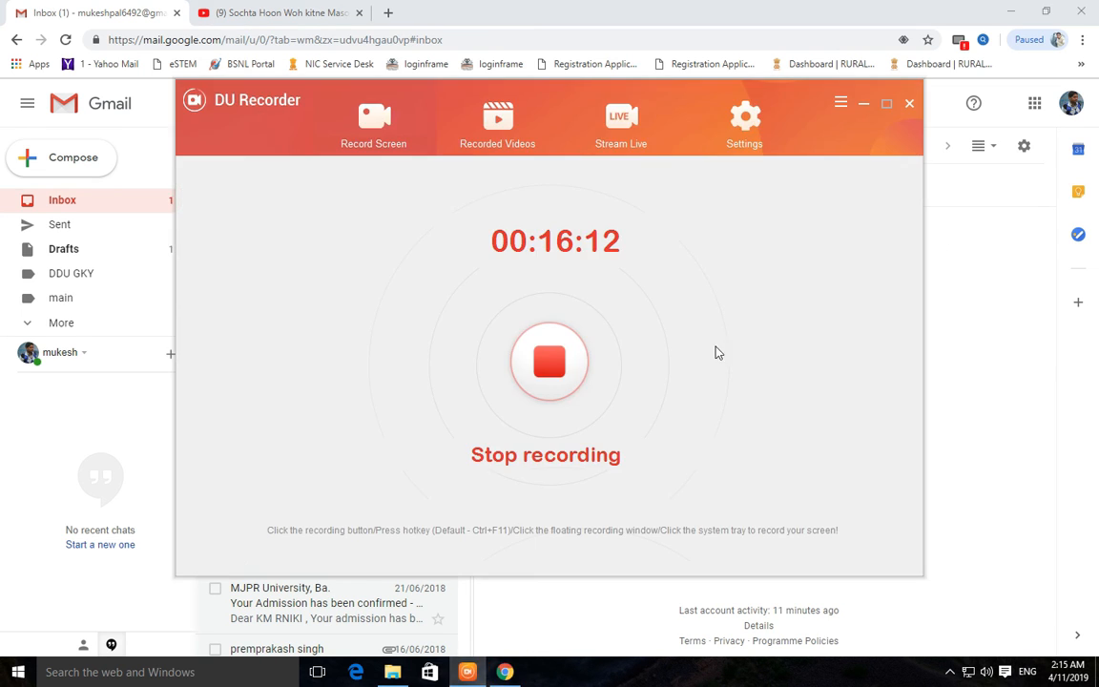
left_click(553, 362)
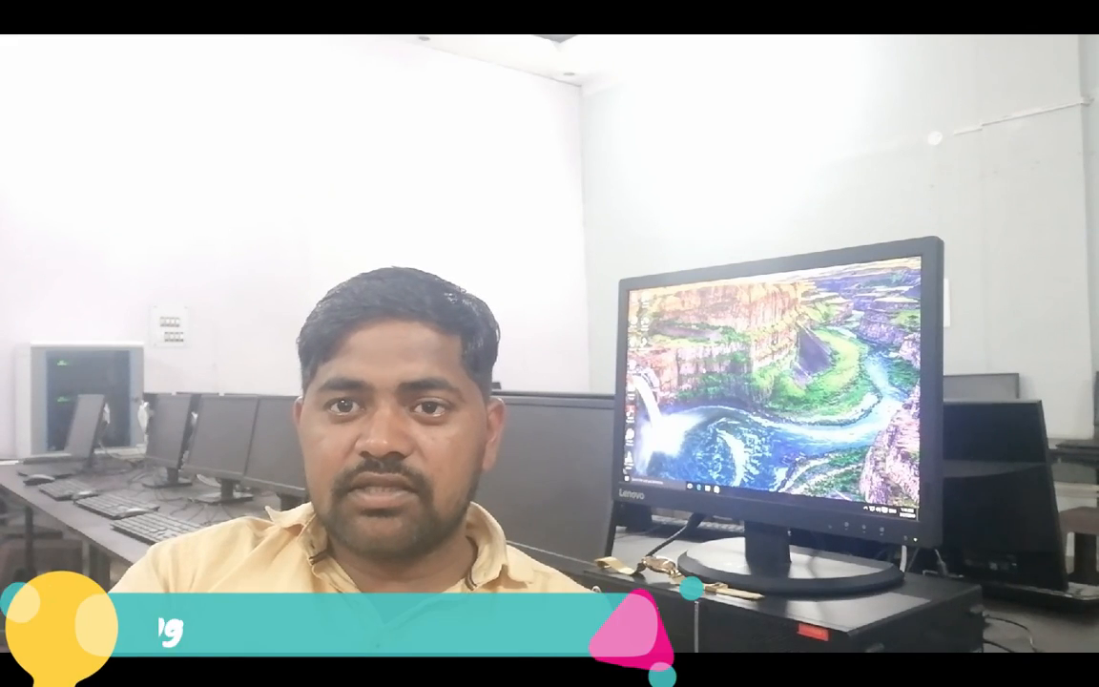